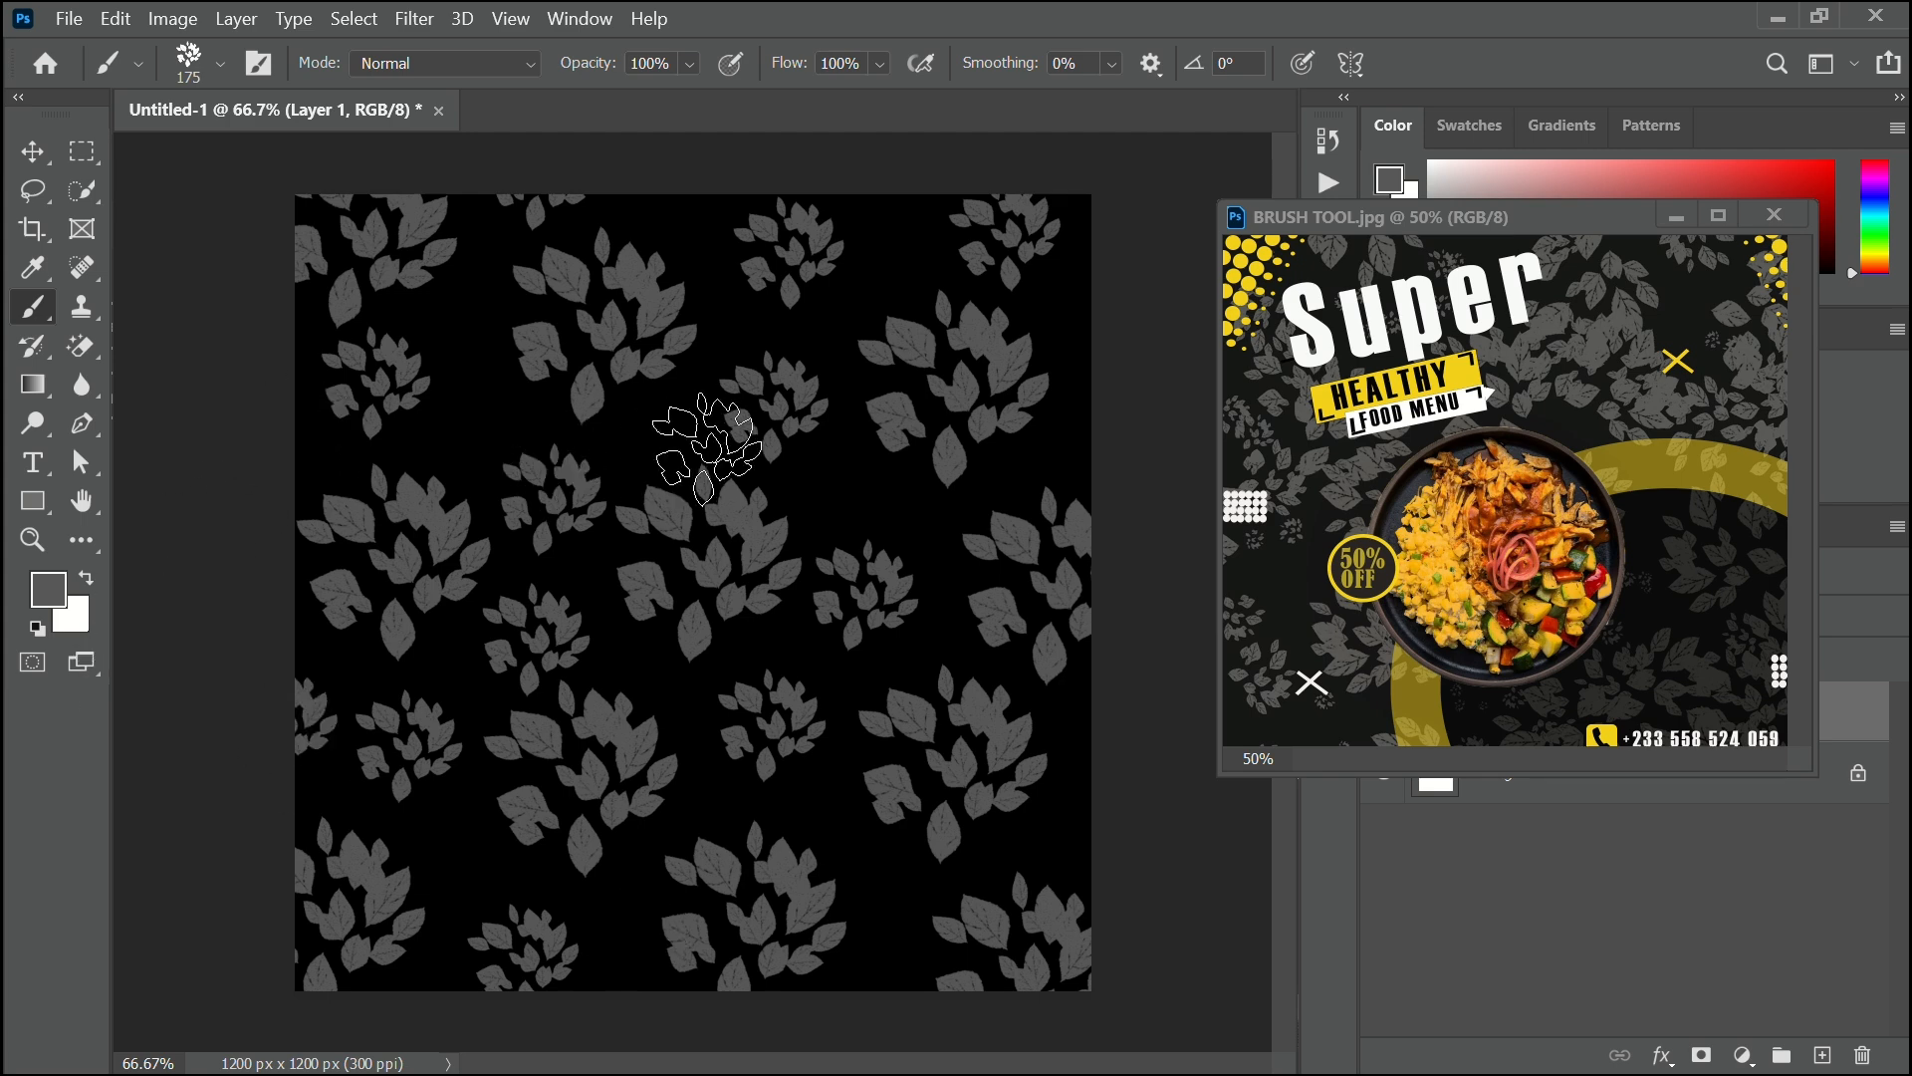
# Shrink the leaf brush to 90 px and stamp grey leaf clusters into seven gaps on the canvas.
pyautogui.press('[')
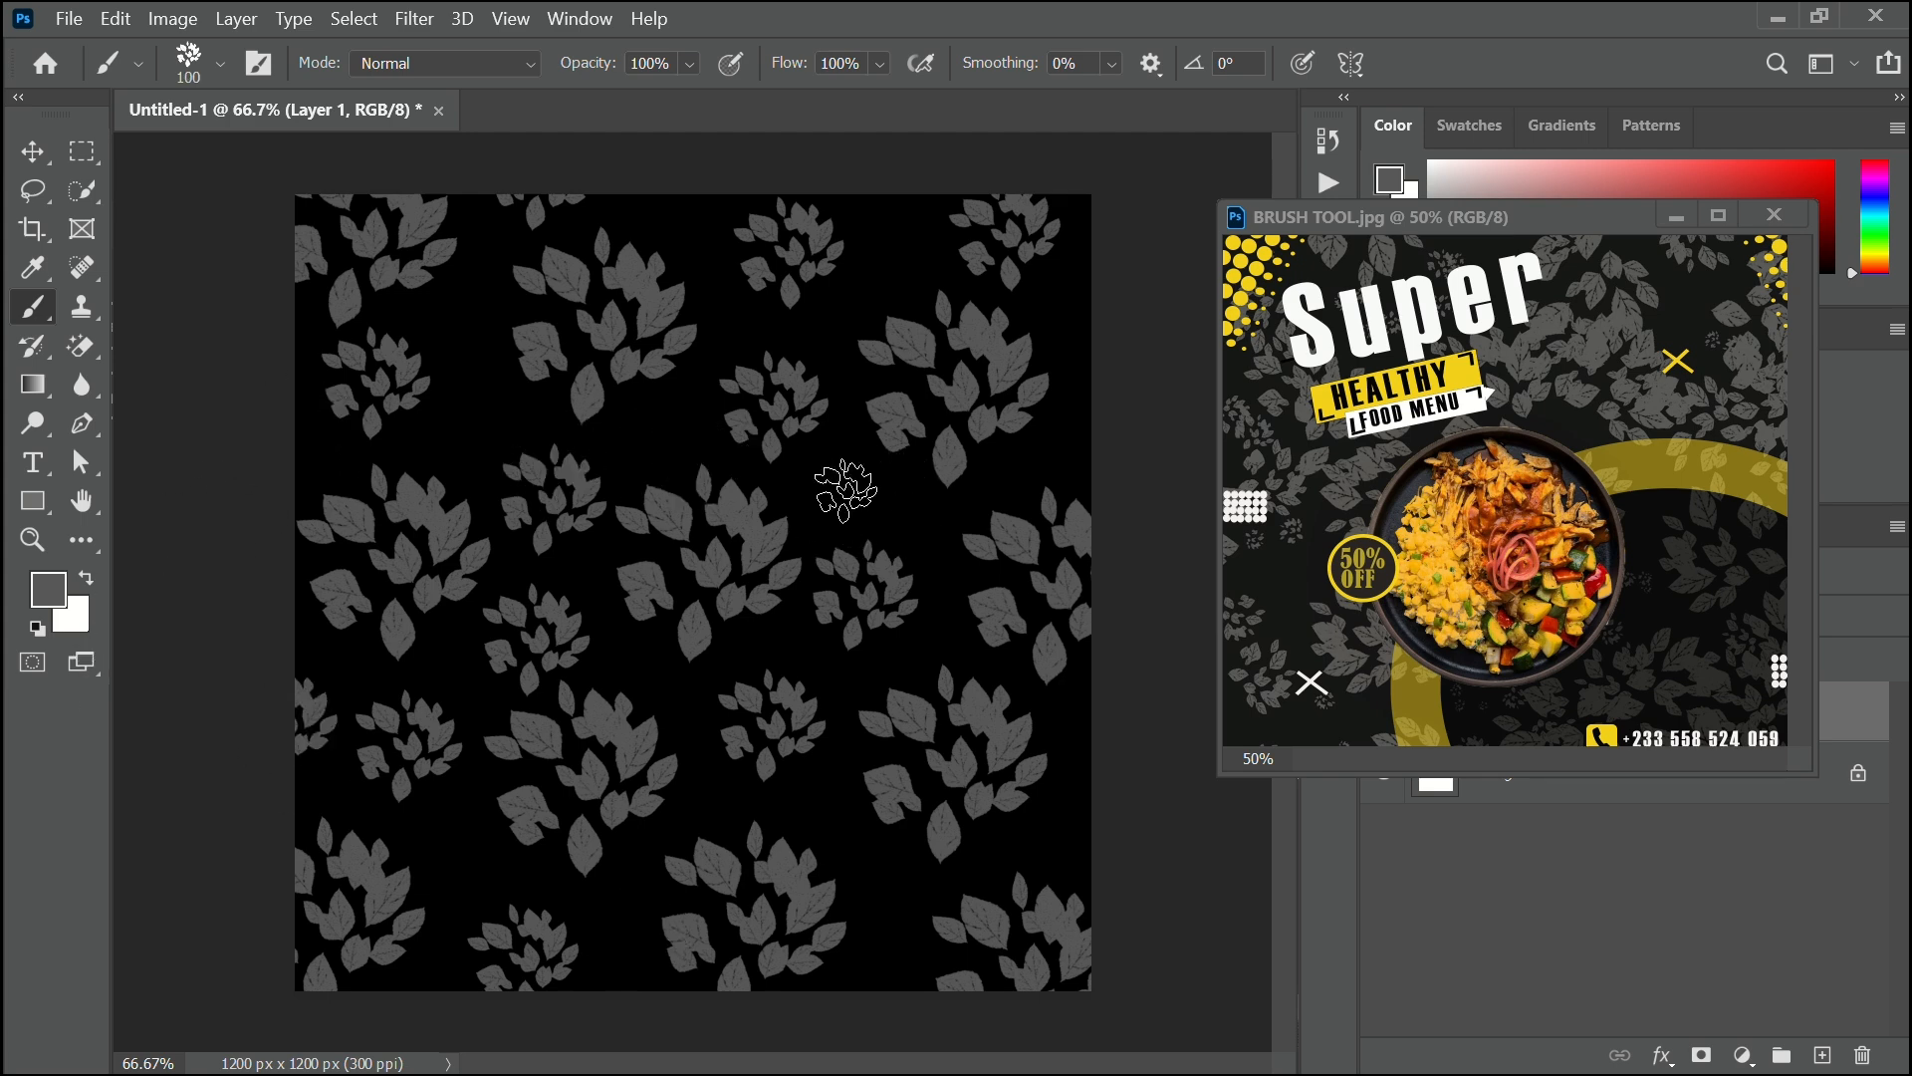
pyautogui.press('[')
pyautogui.press('[')
pyautogui.press('[')
pyautogui.click(879, 495)
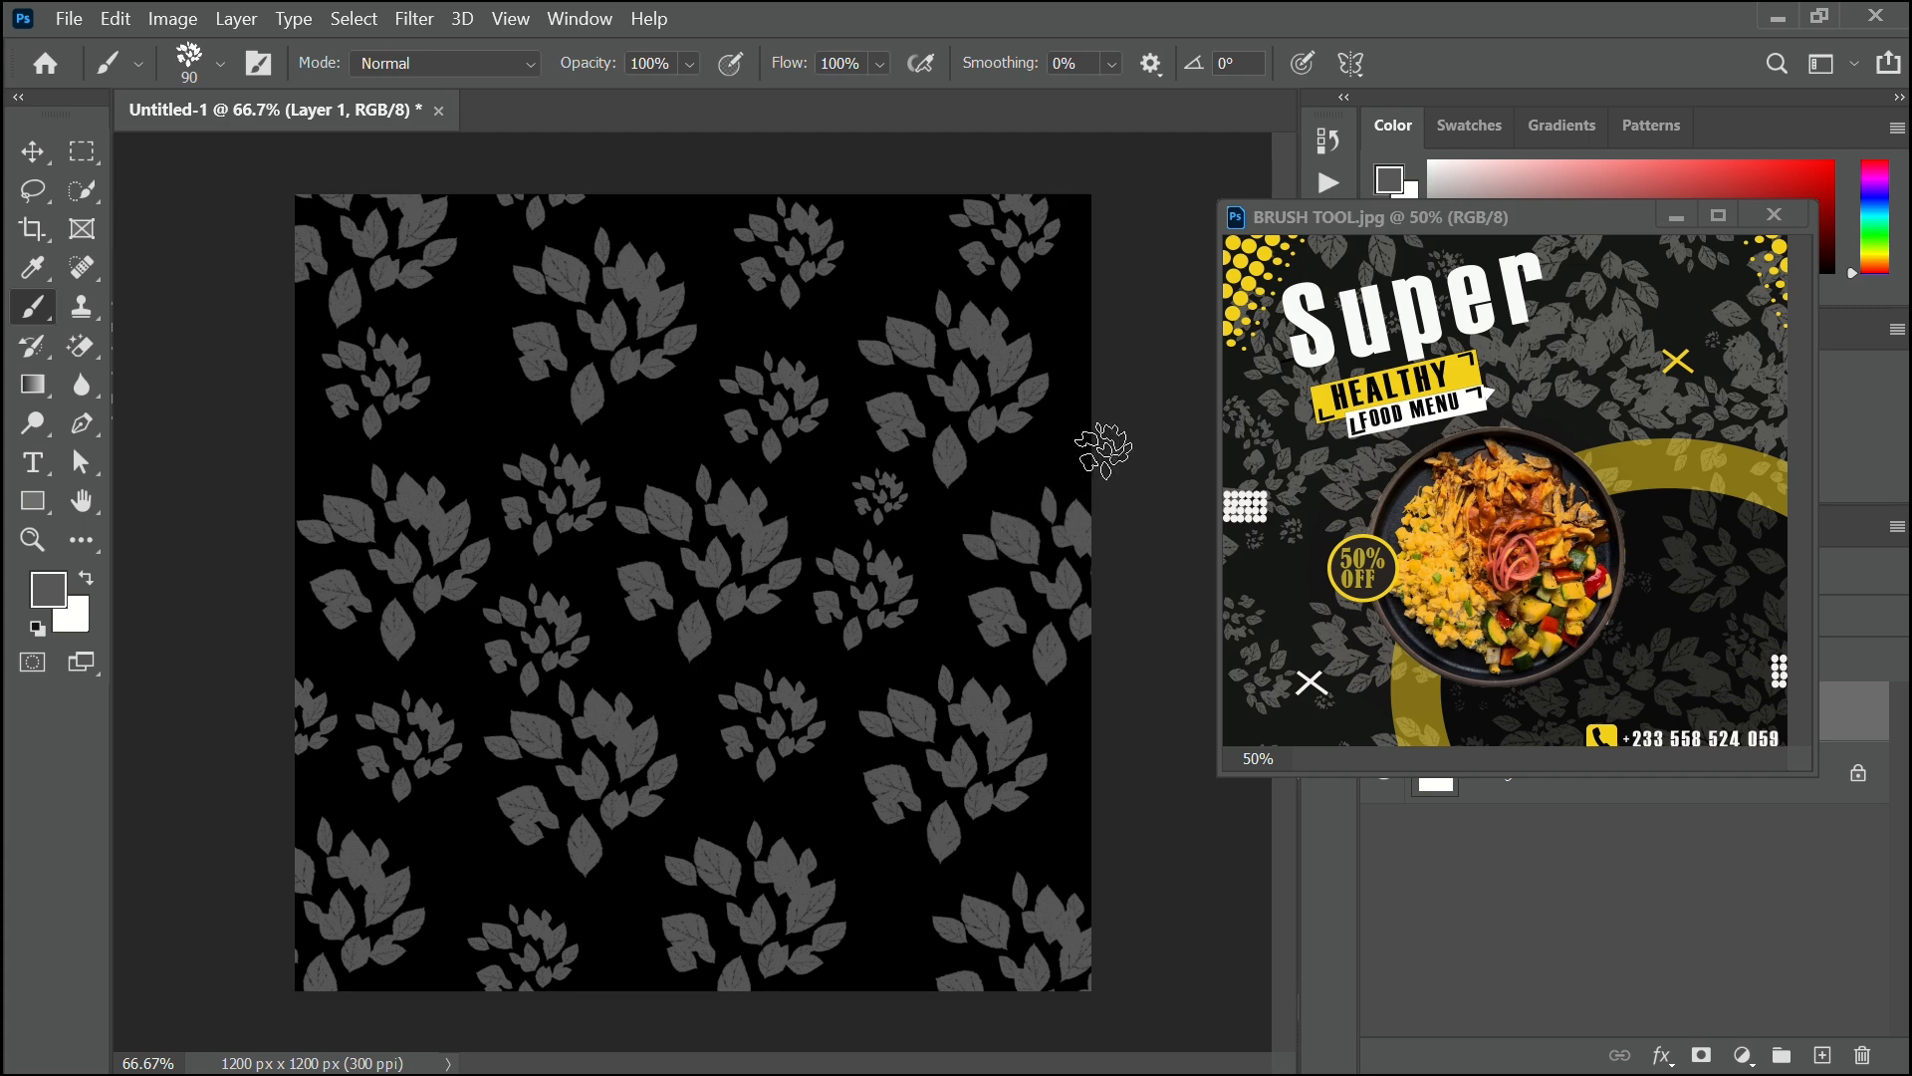
pyautogui.click(1081, 317)
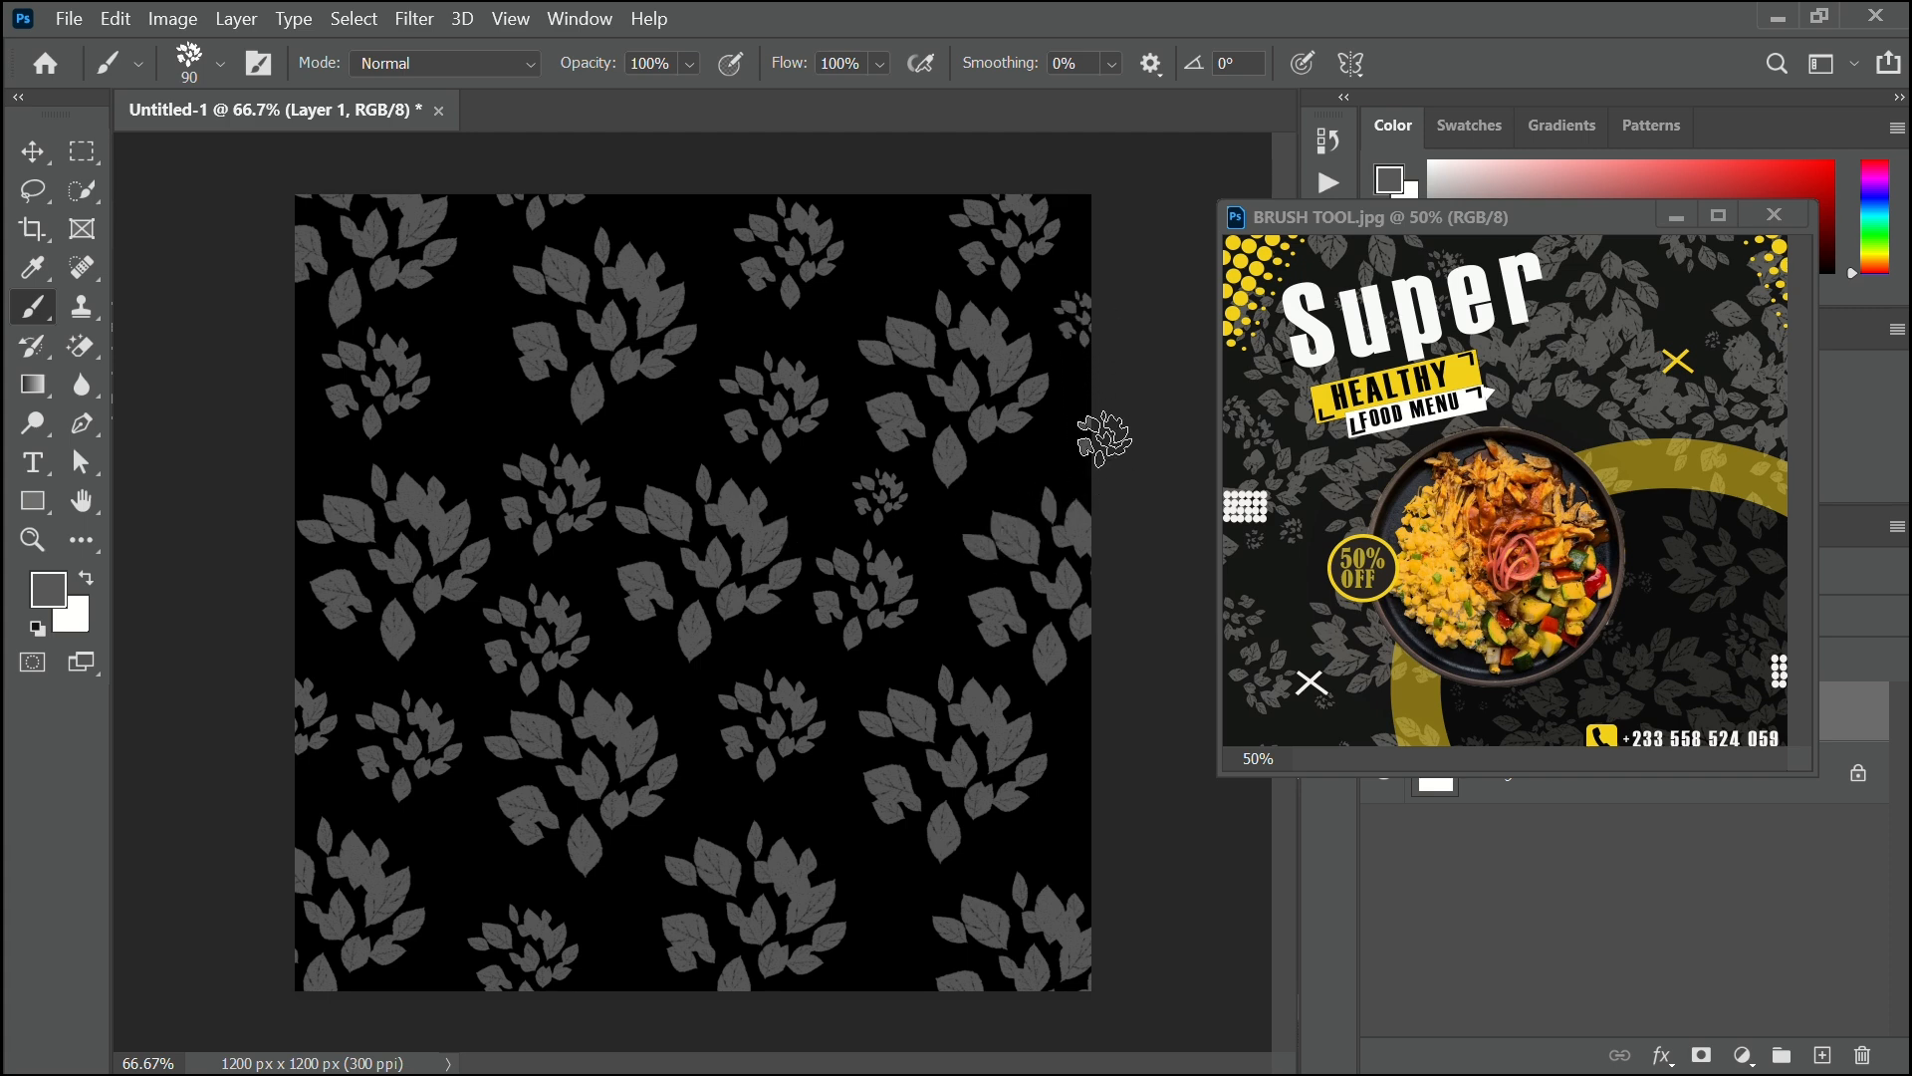
pyautogui.click(312, 448)
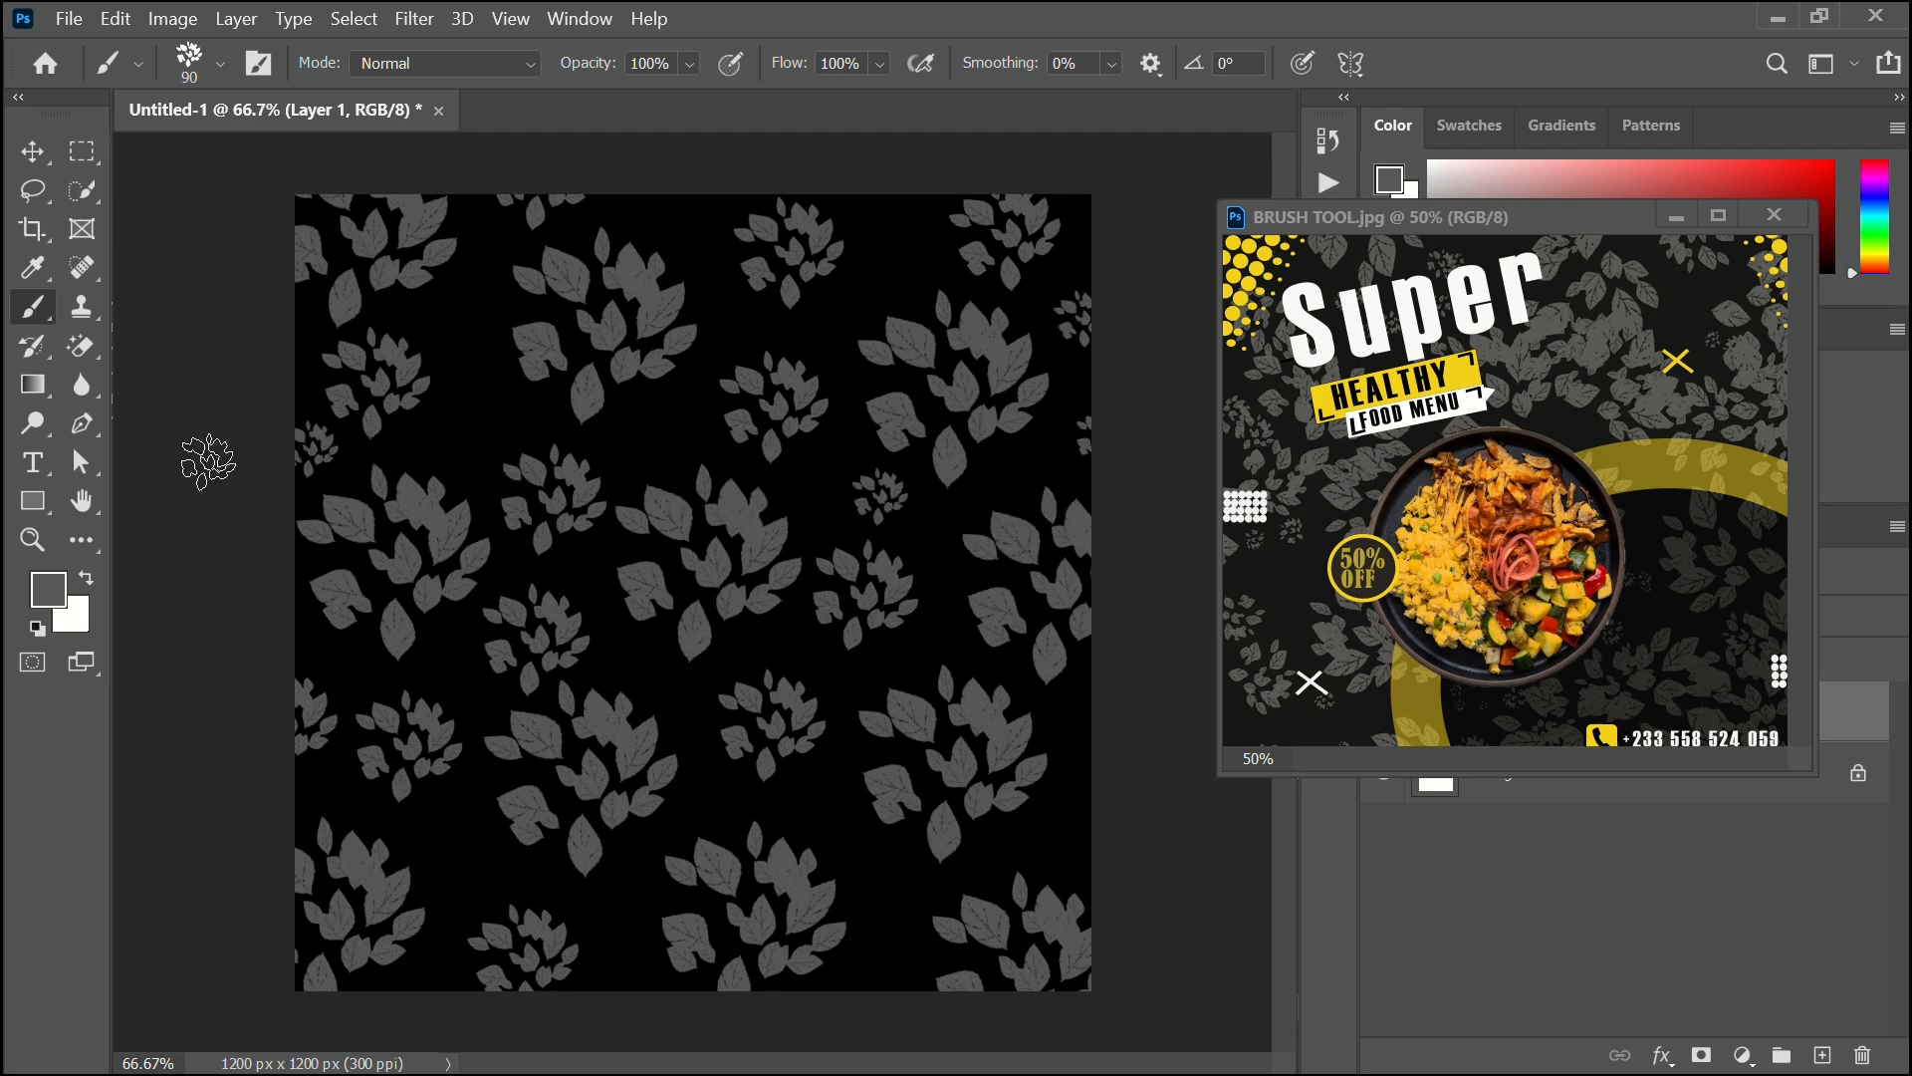
pyautogui.click(887, 899)
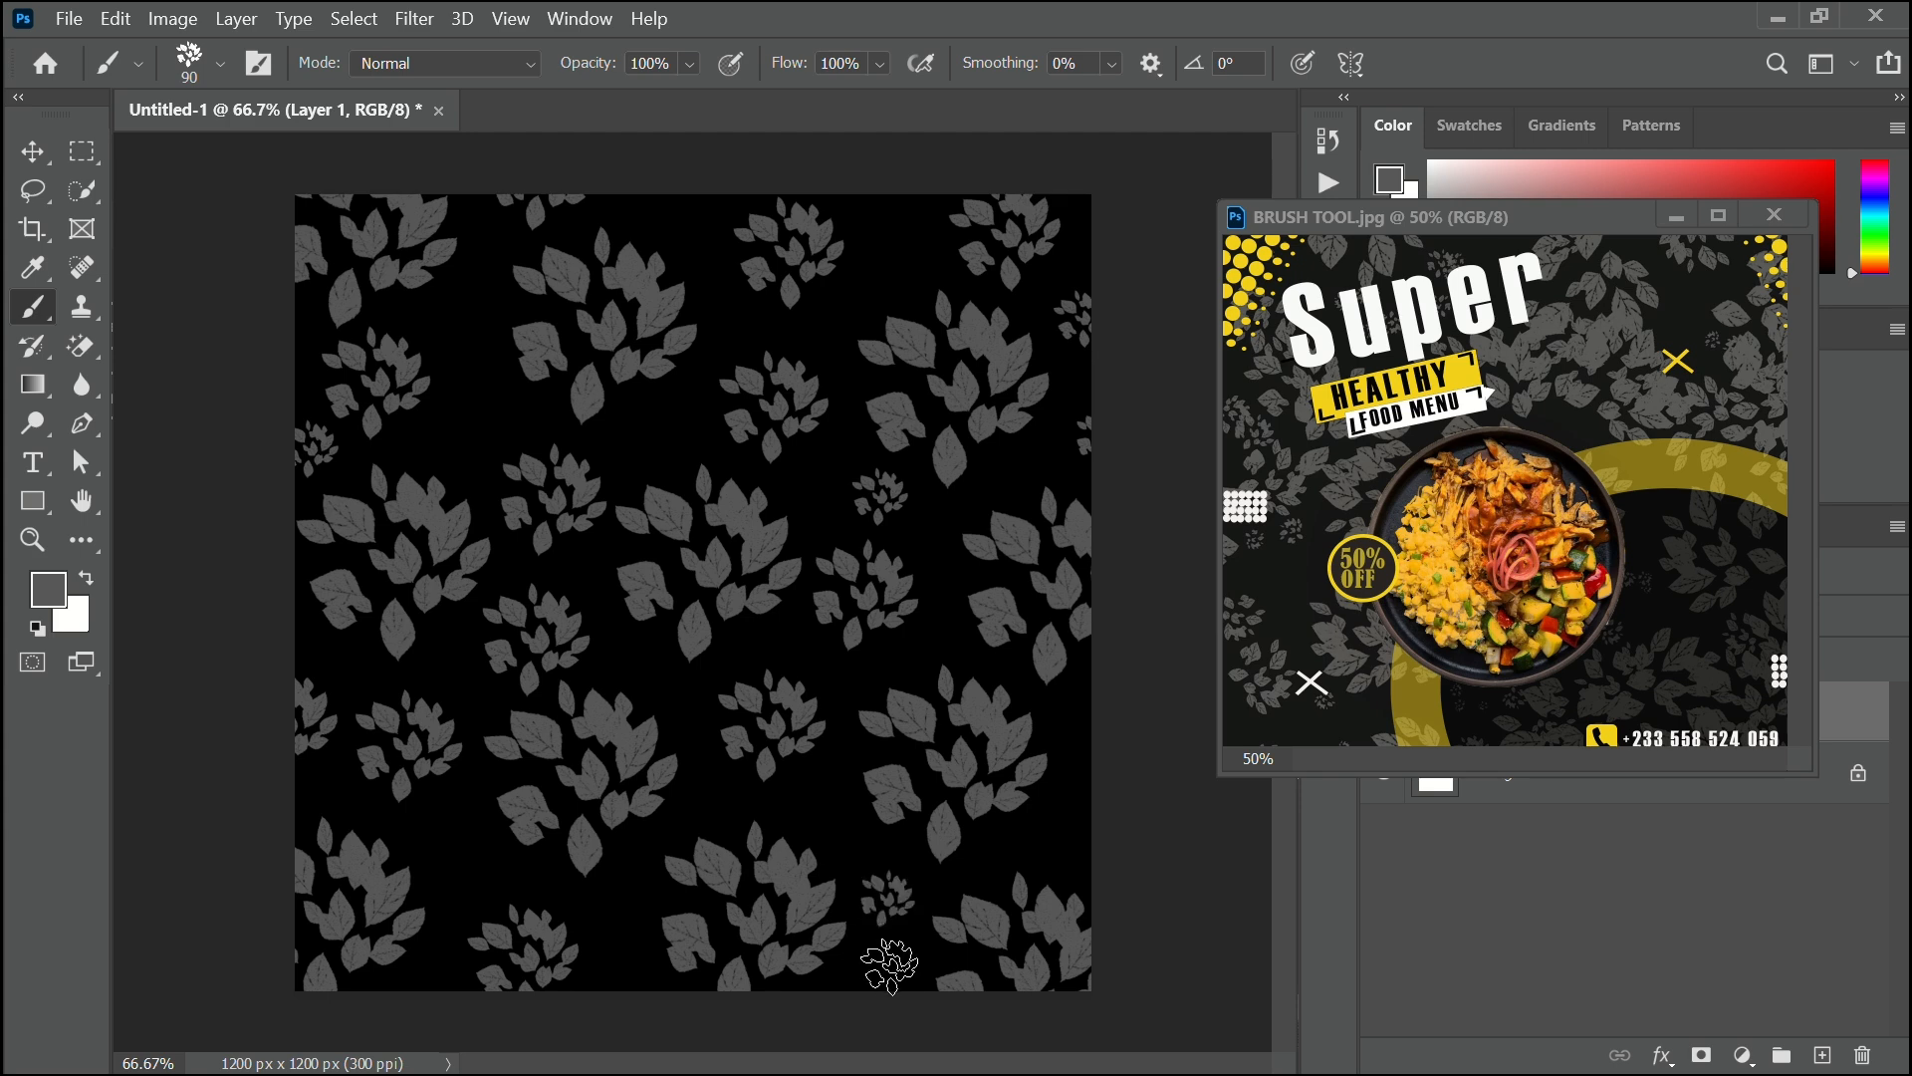
pyautogui.click(607, 929)
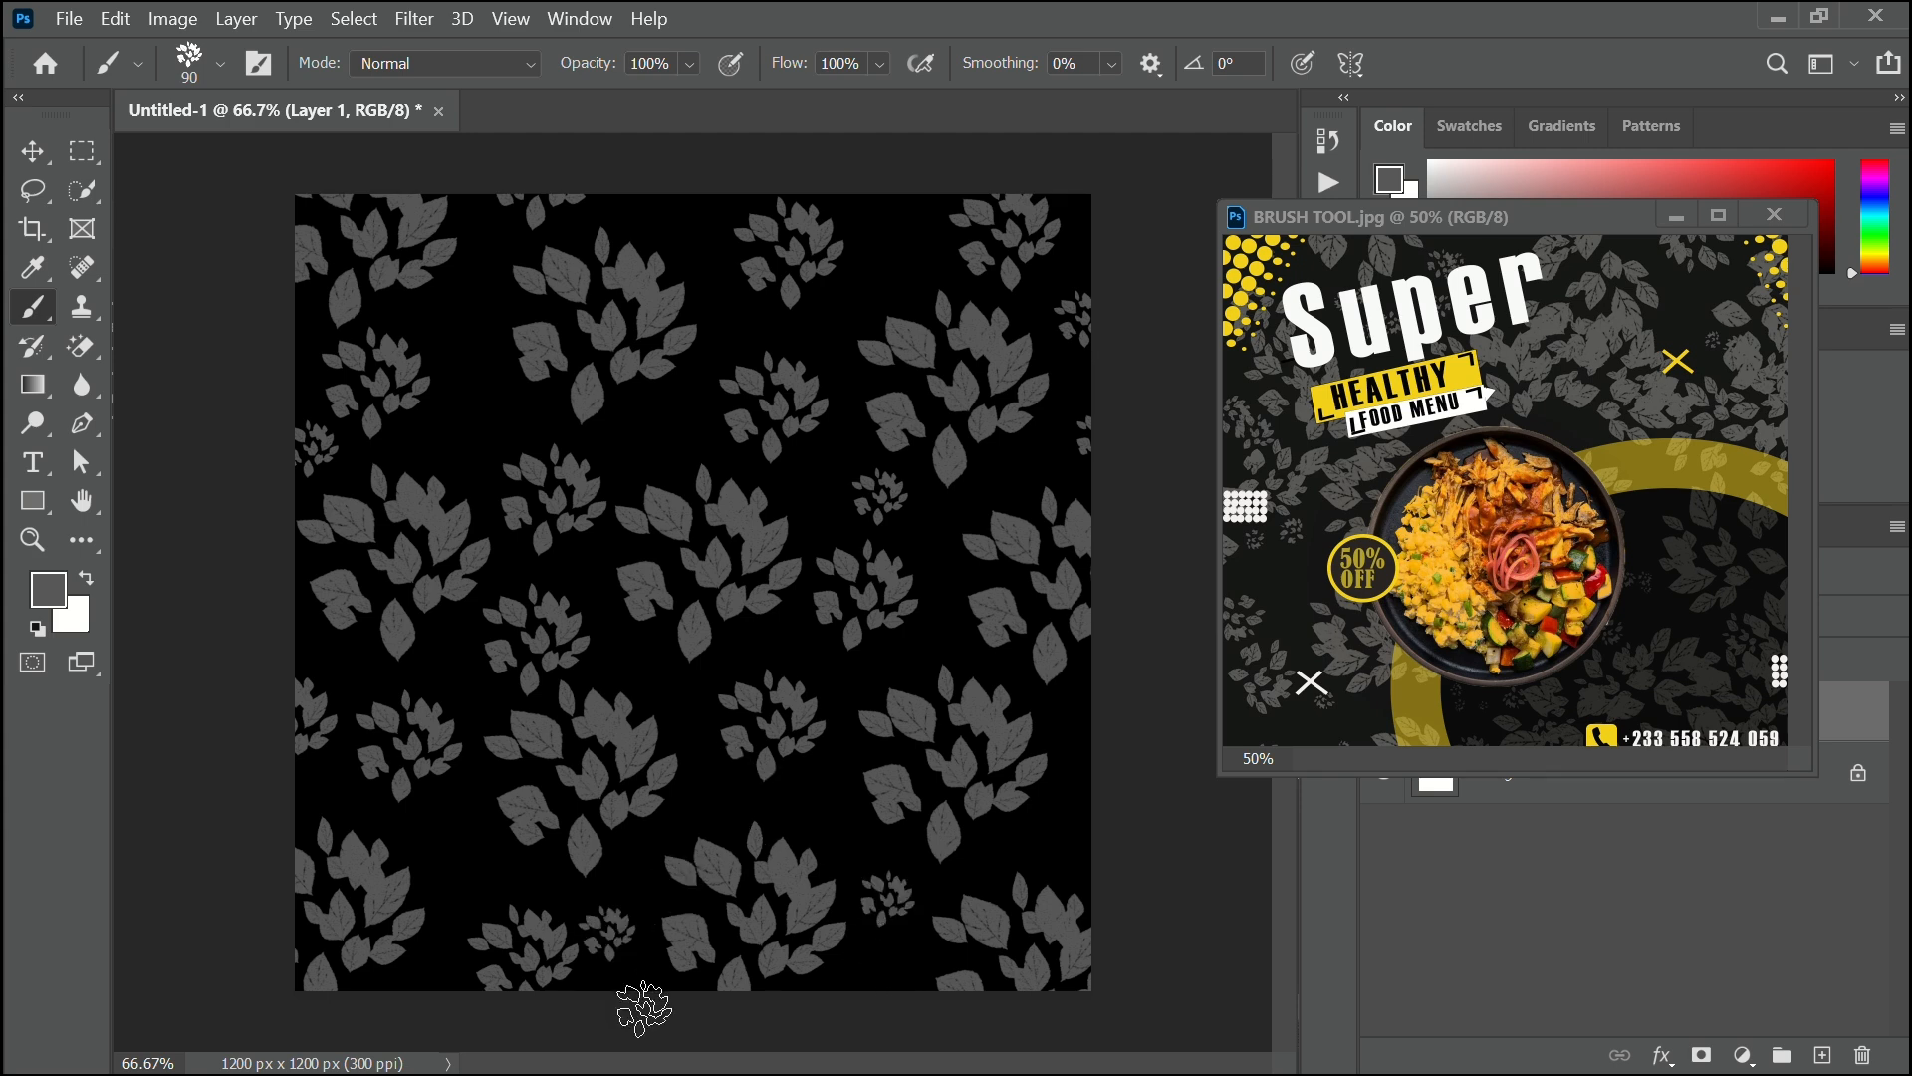
pyautogui.click(635, 668)
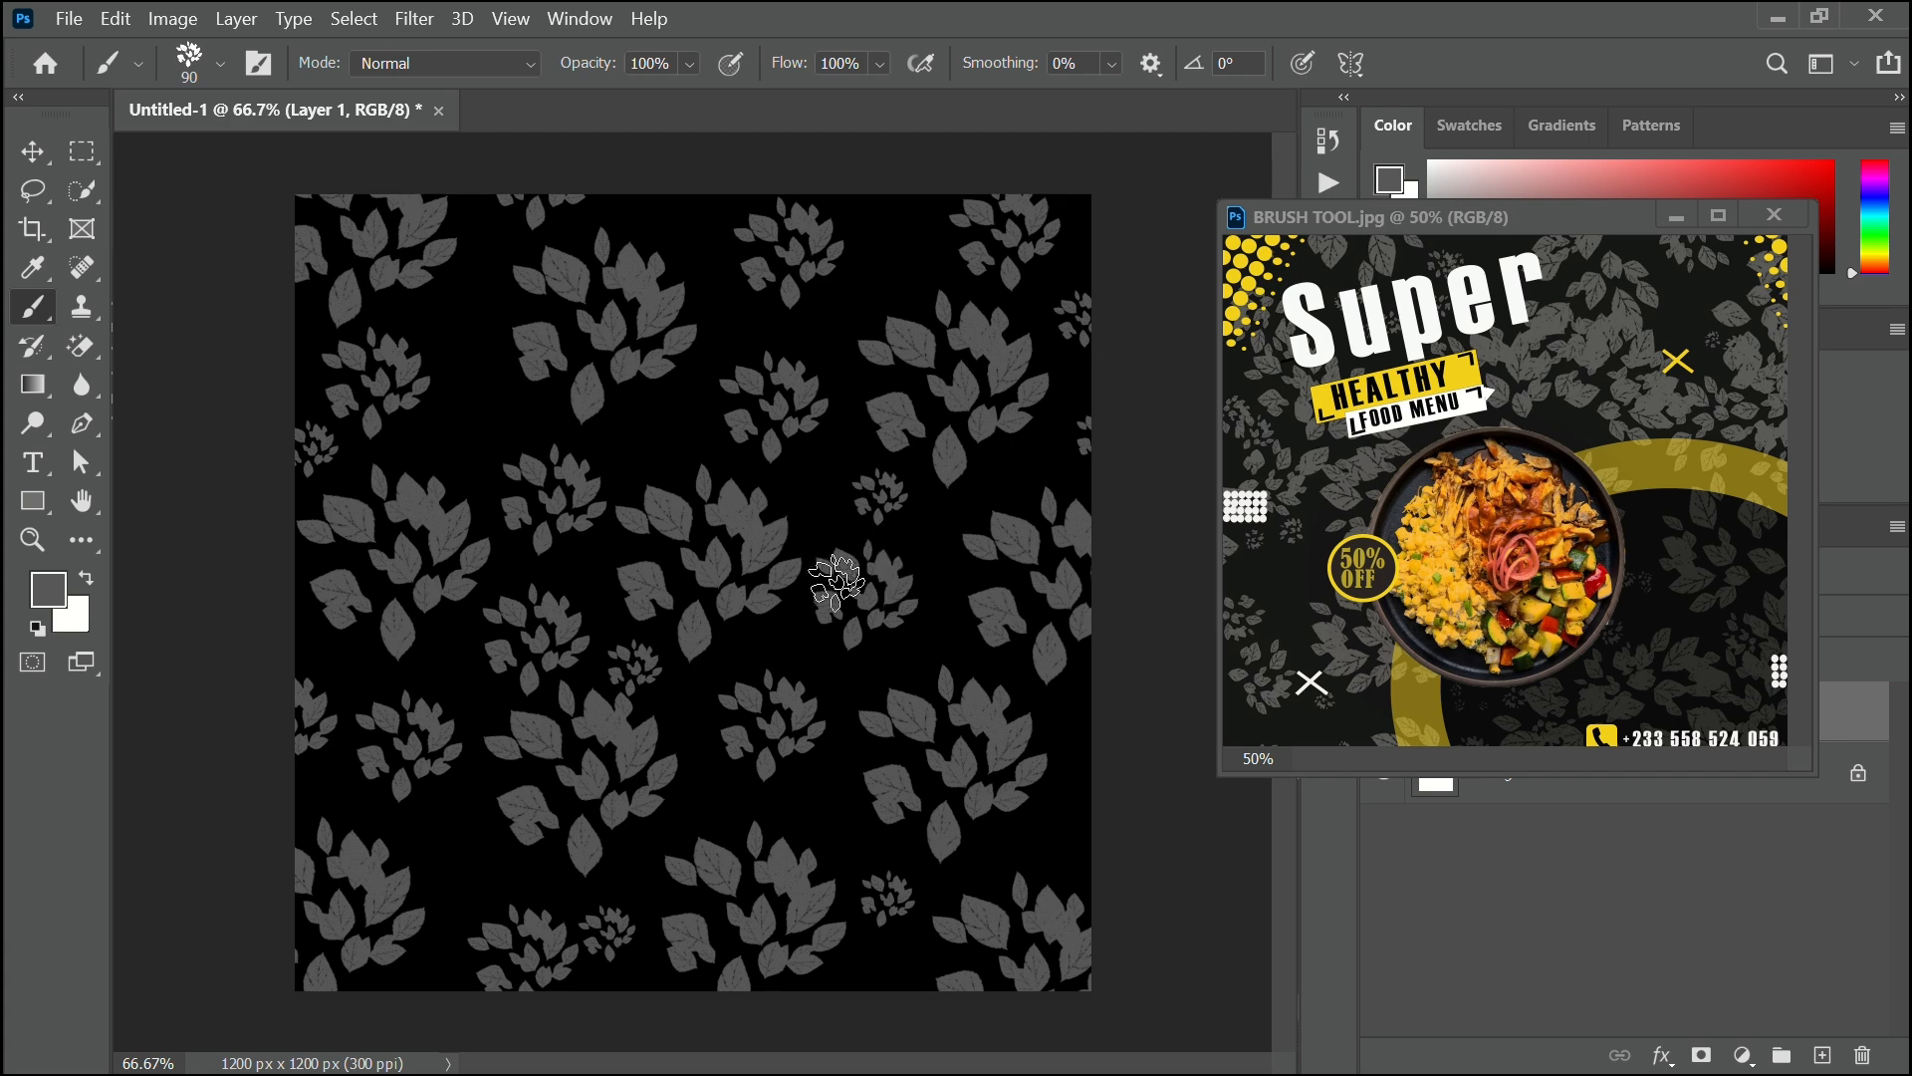
pyautogui.click(842, 588)
# Bring the BRUSH TOOL.jpg reference forward and zoom it out to 25%.
pyautogui.click(1648, 687)
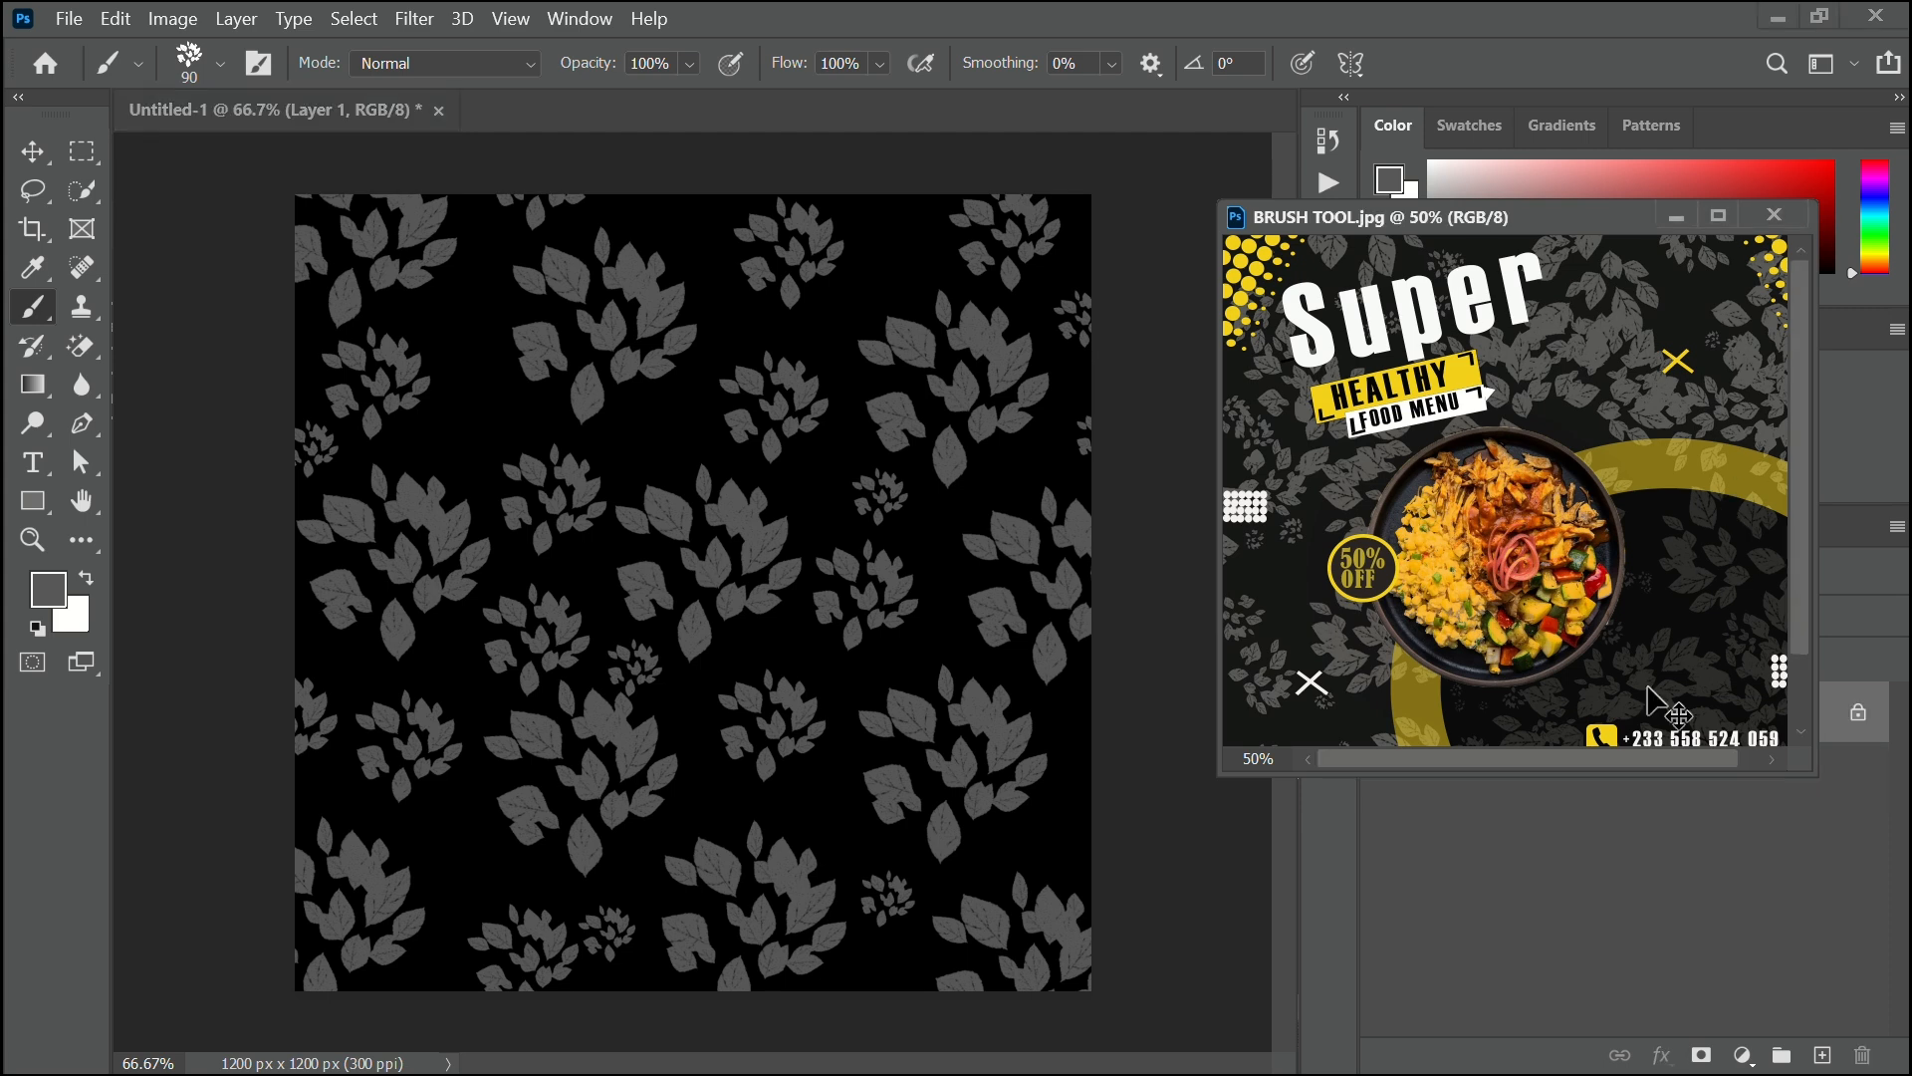
pyautogui.hotkey('ctrl', '-')
pyautogui.hotkey('ctrl', '-')
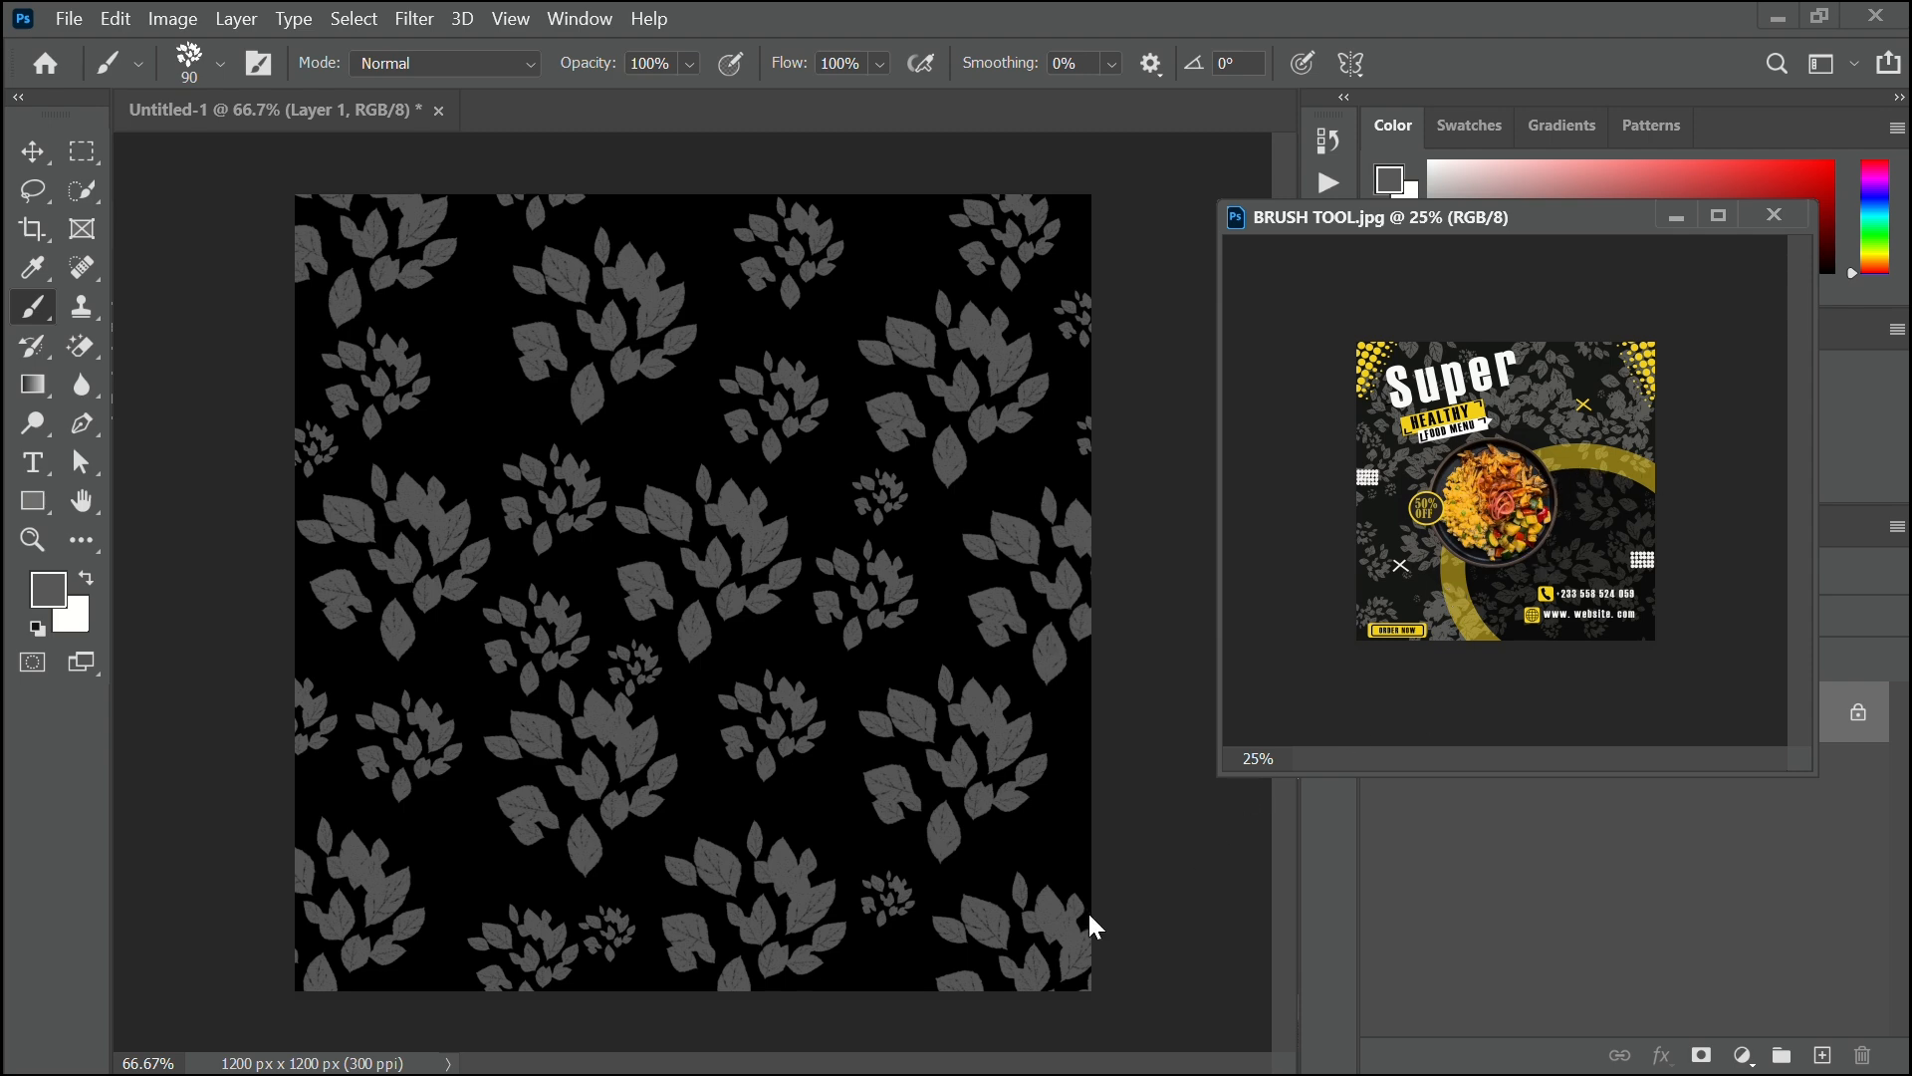
# Set up the Ellipse Tool with no fill, a yellow stroke and 2.8 px stroke width.
pyautogui.rightClick(30, 510)
pyautogui.click(135, 560)
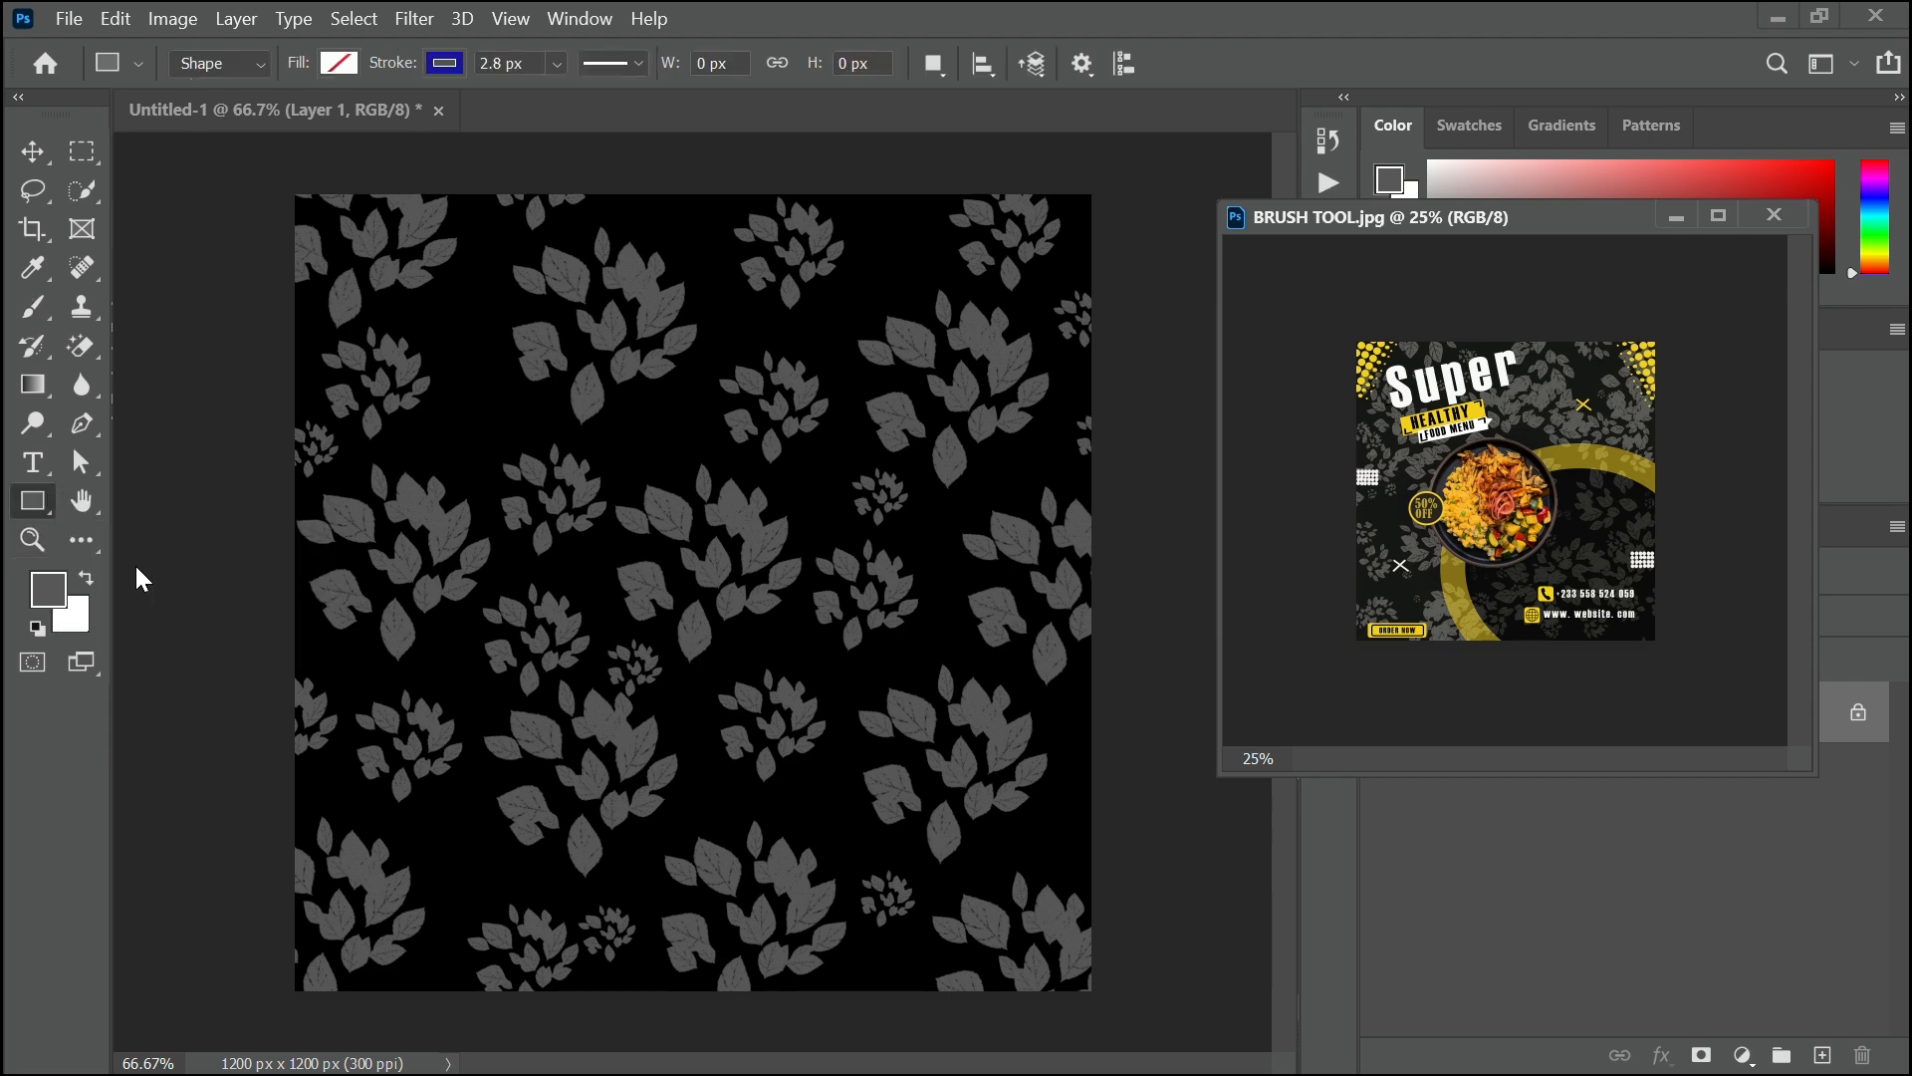
pyautogui.click(454, 69)
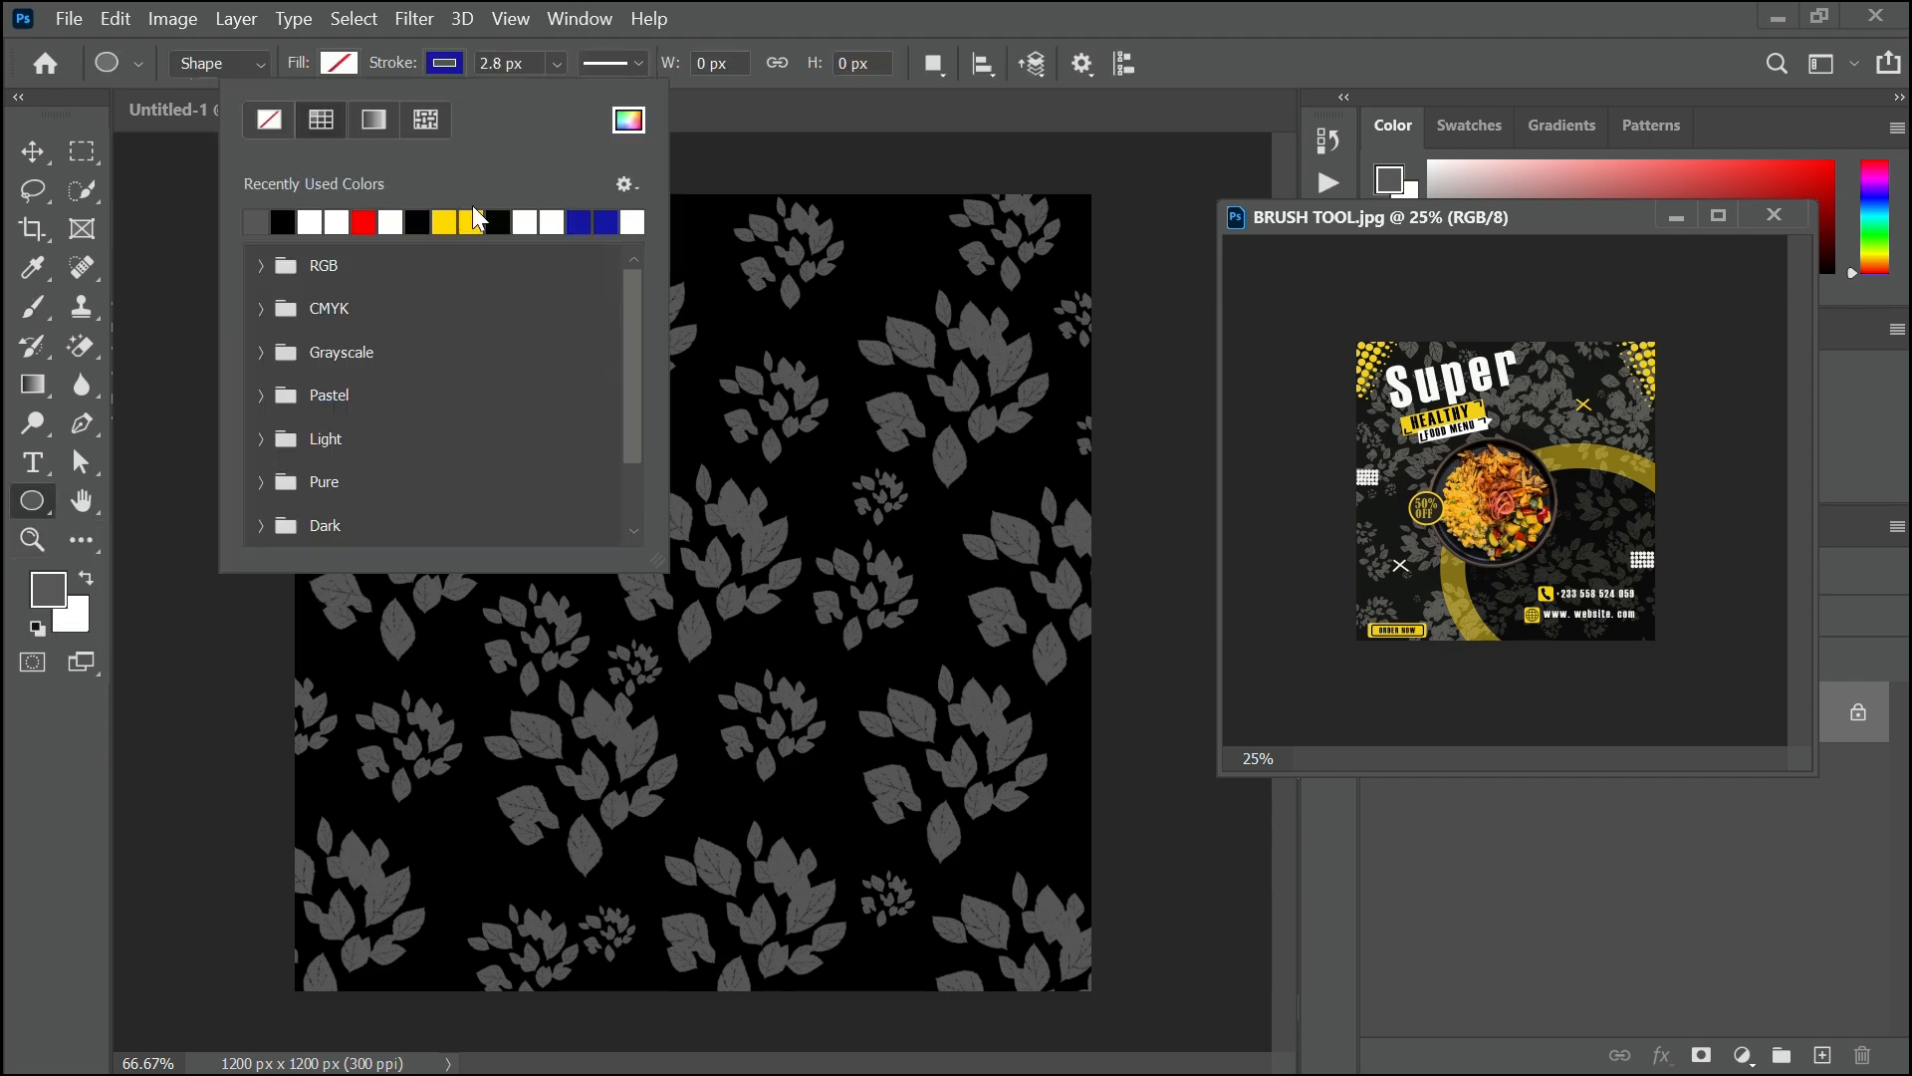
pyautogui.click(458, 219)
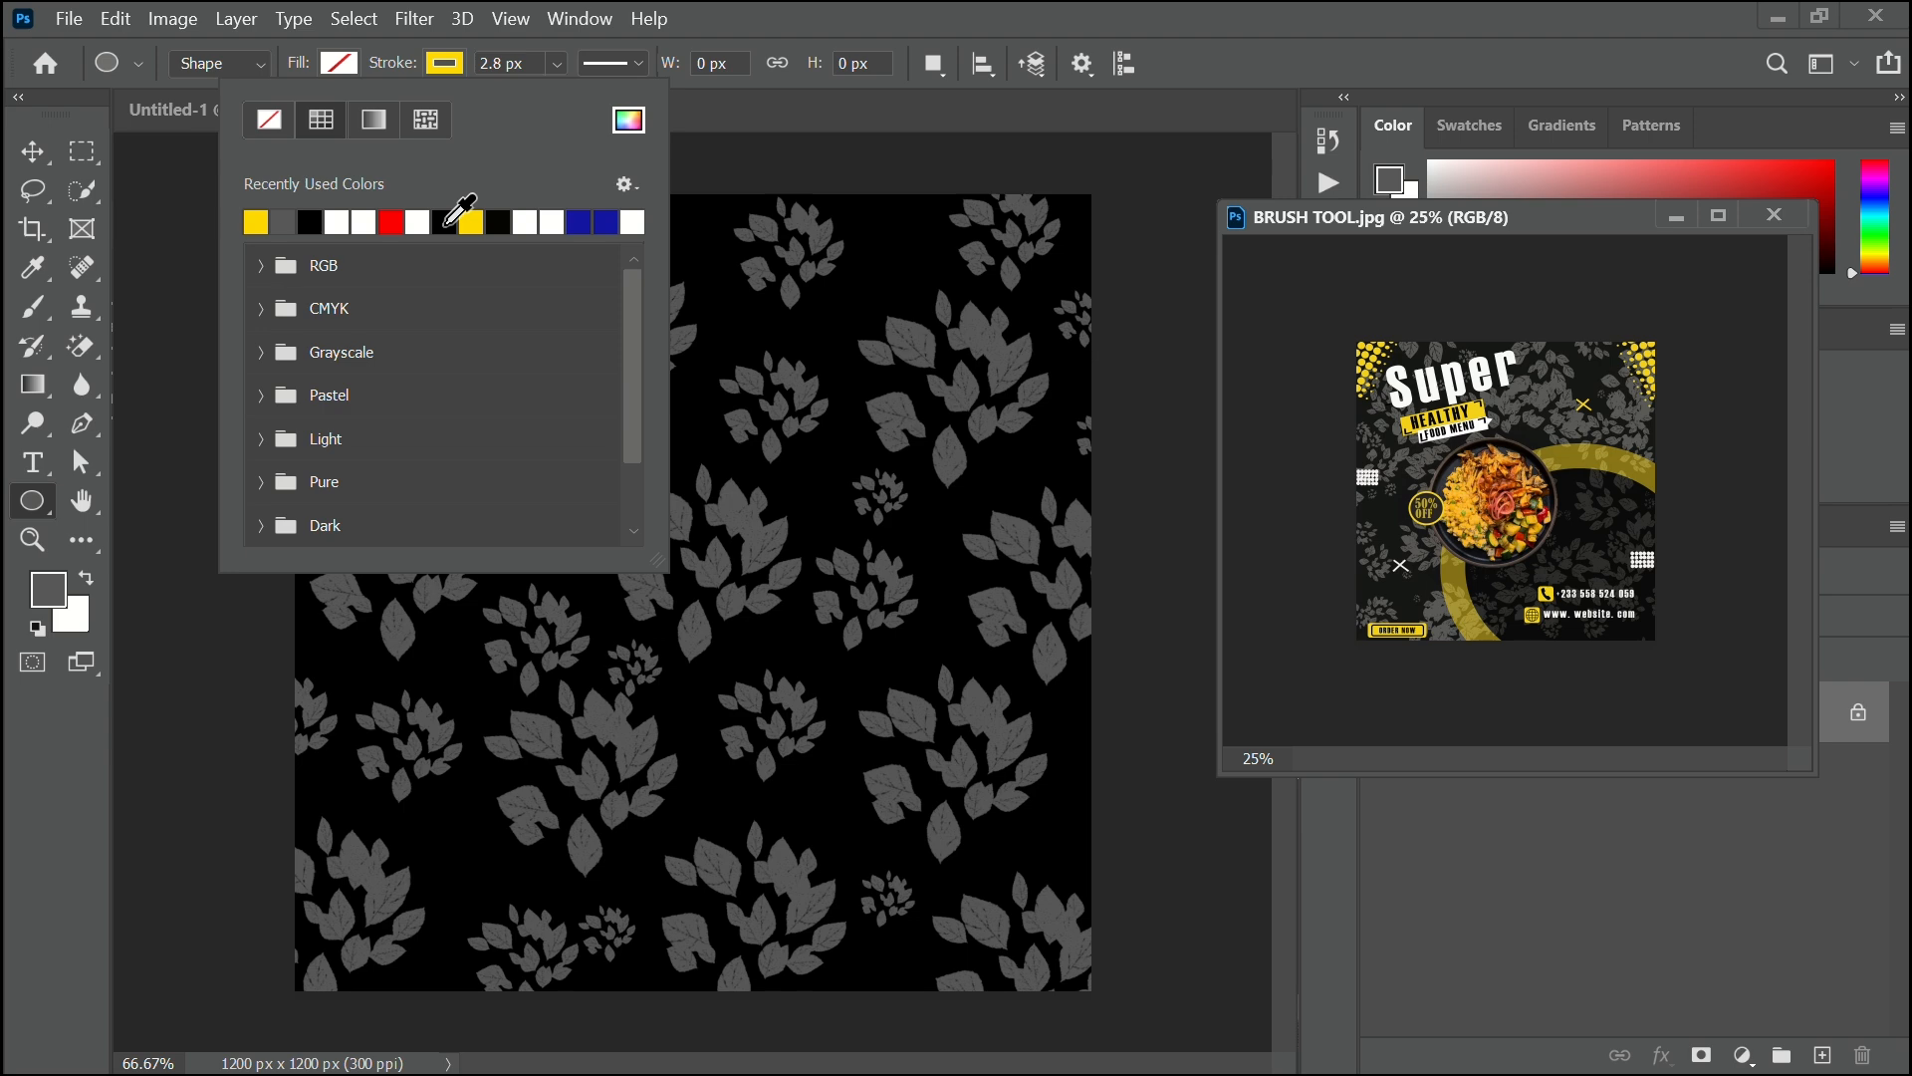
pyautogui.click(537, 62)
pyautogui.click(488, 67)
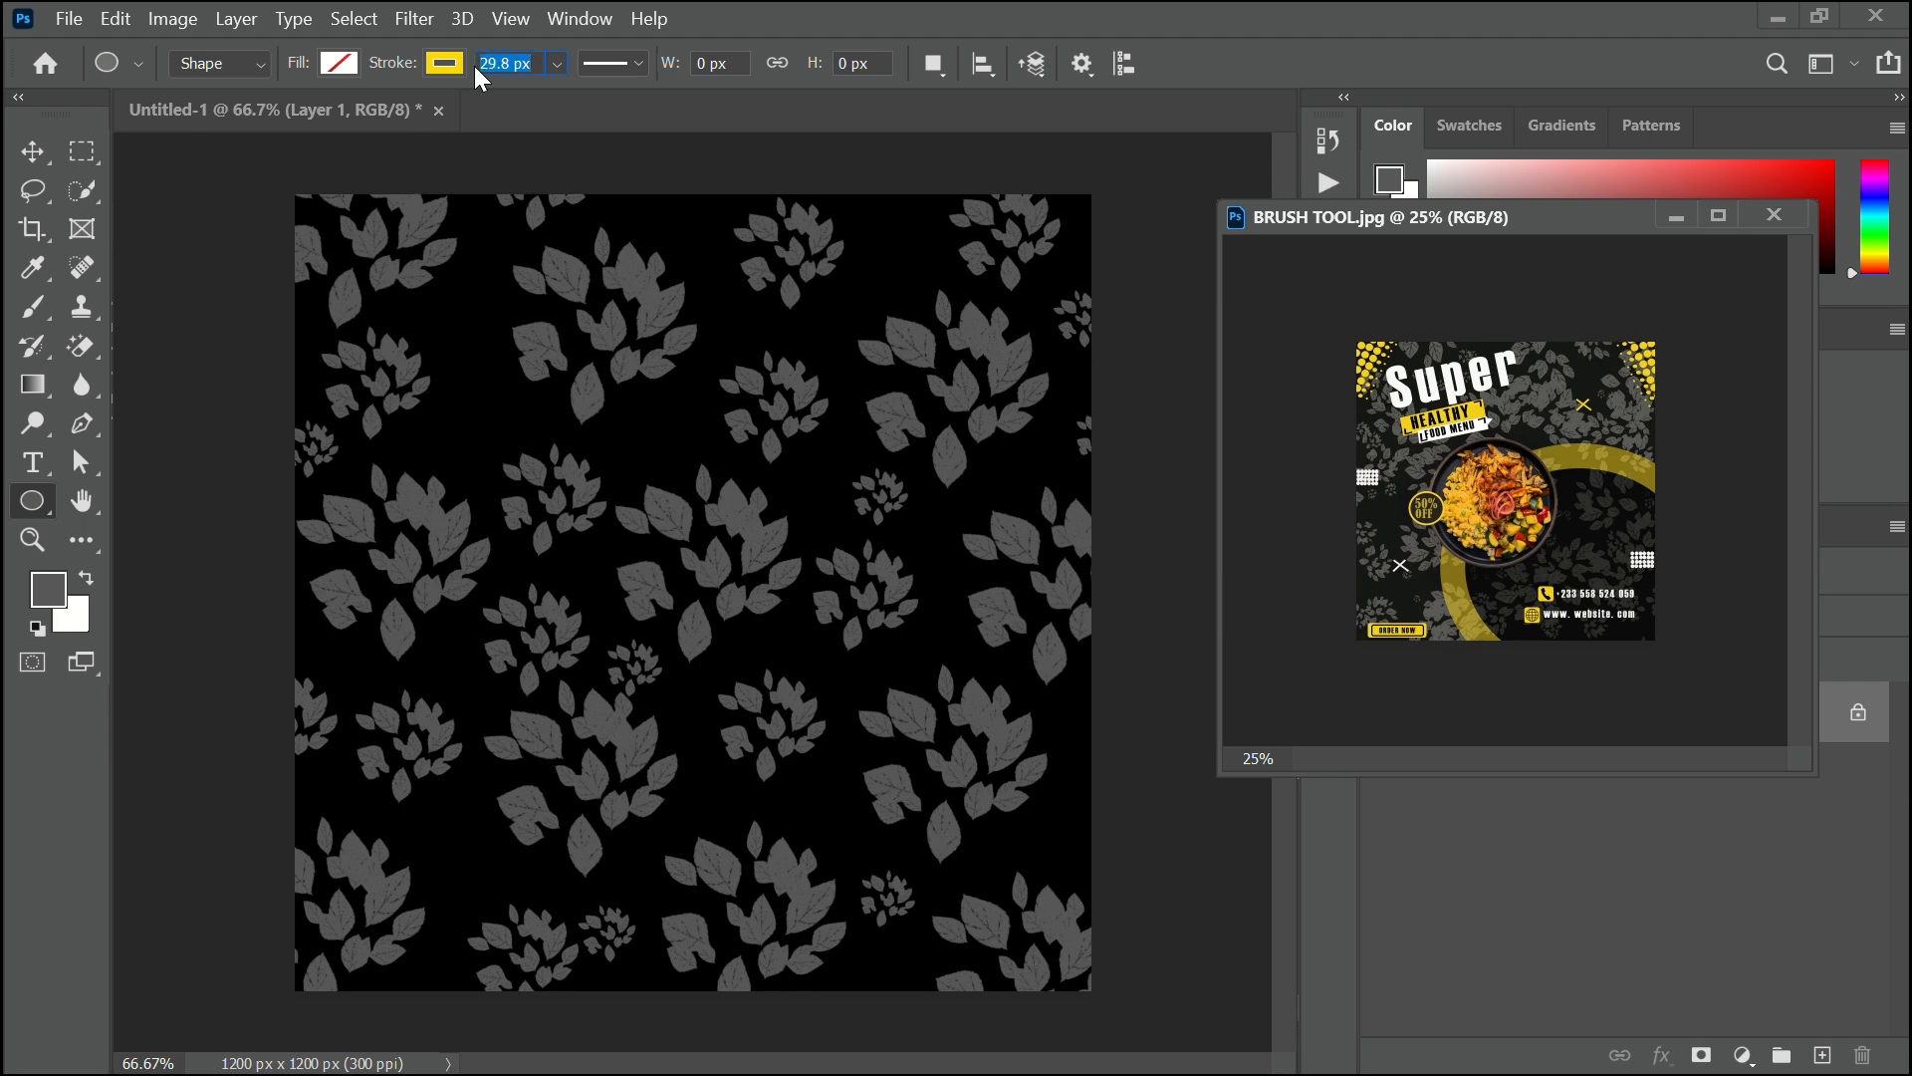
pyautogui.click(664, 541)
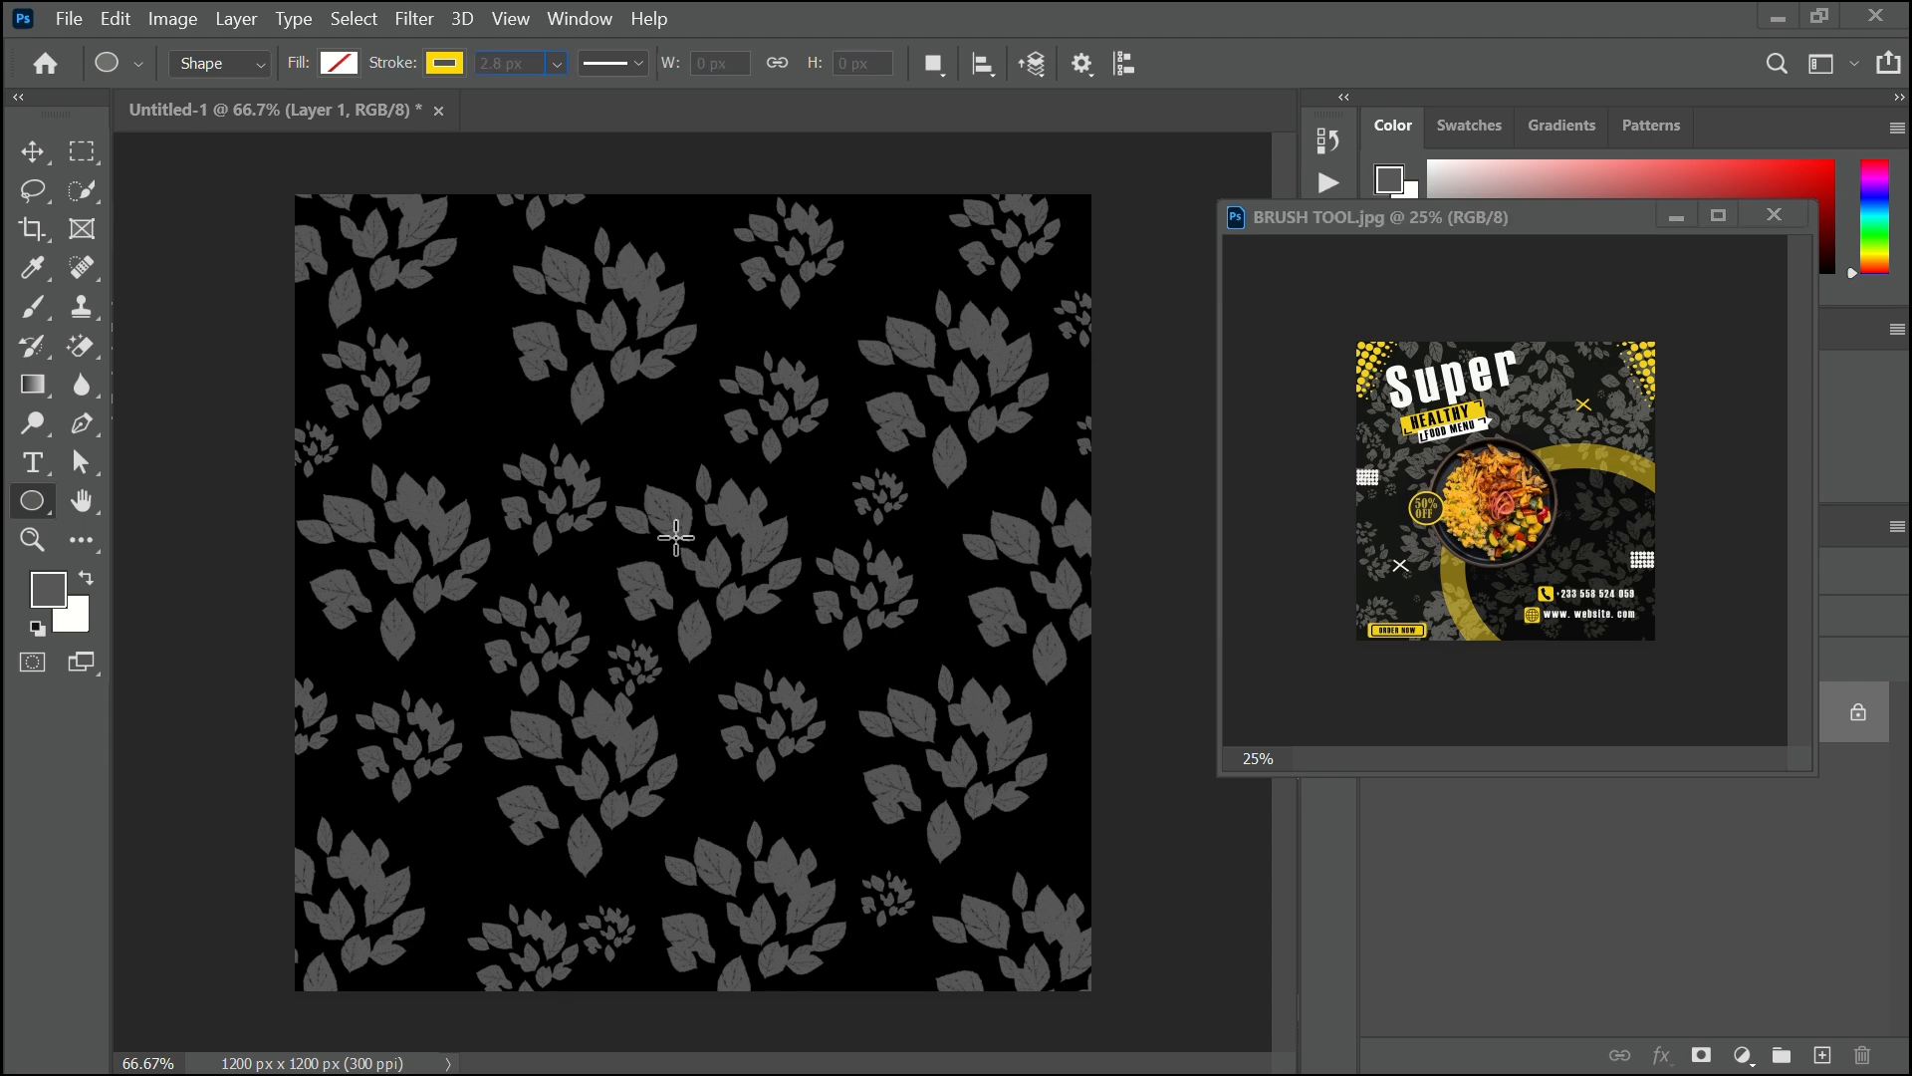
# Draw a 796 px circle toward the lower right and thicken its yellow stroke to 81.09 px.
pyautogui.moveTo(676, 538); pyautogui.dragTo(1181, 1053)
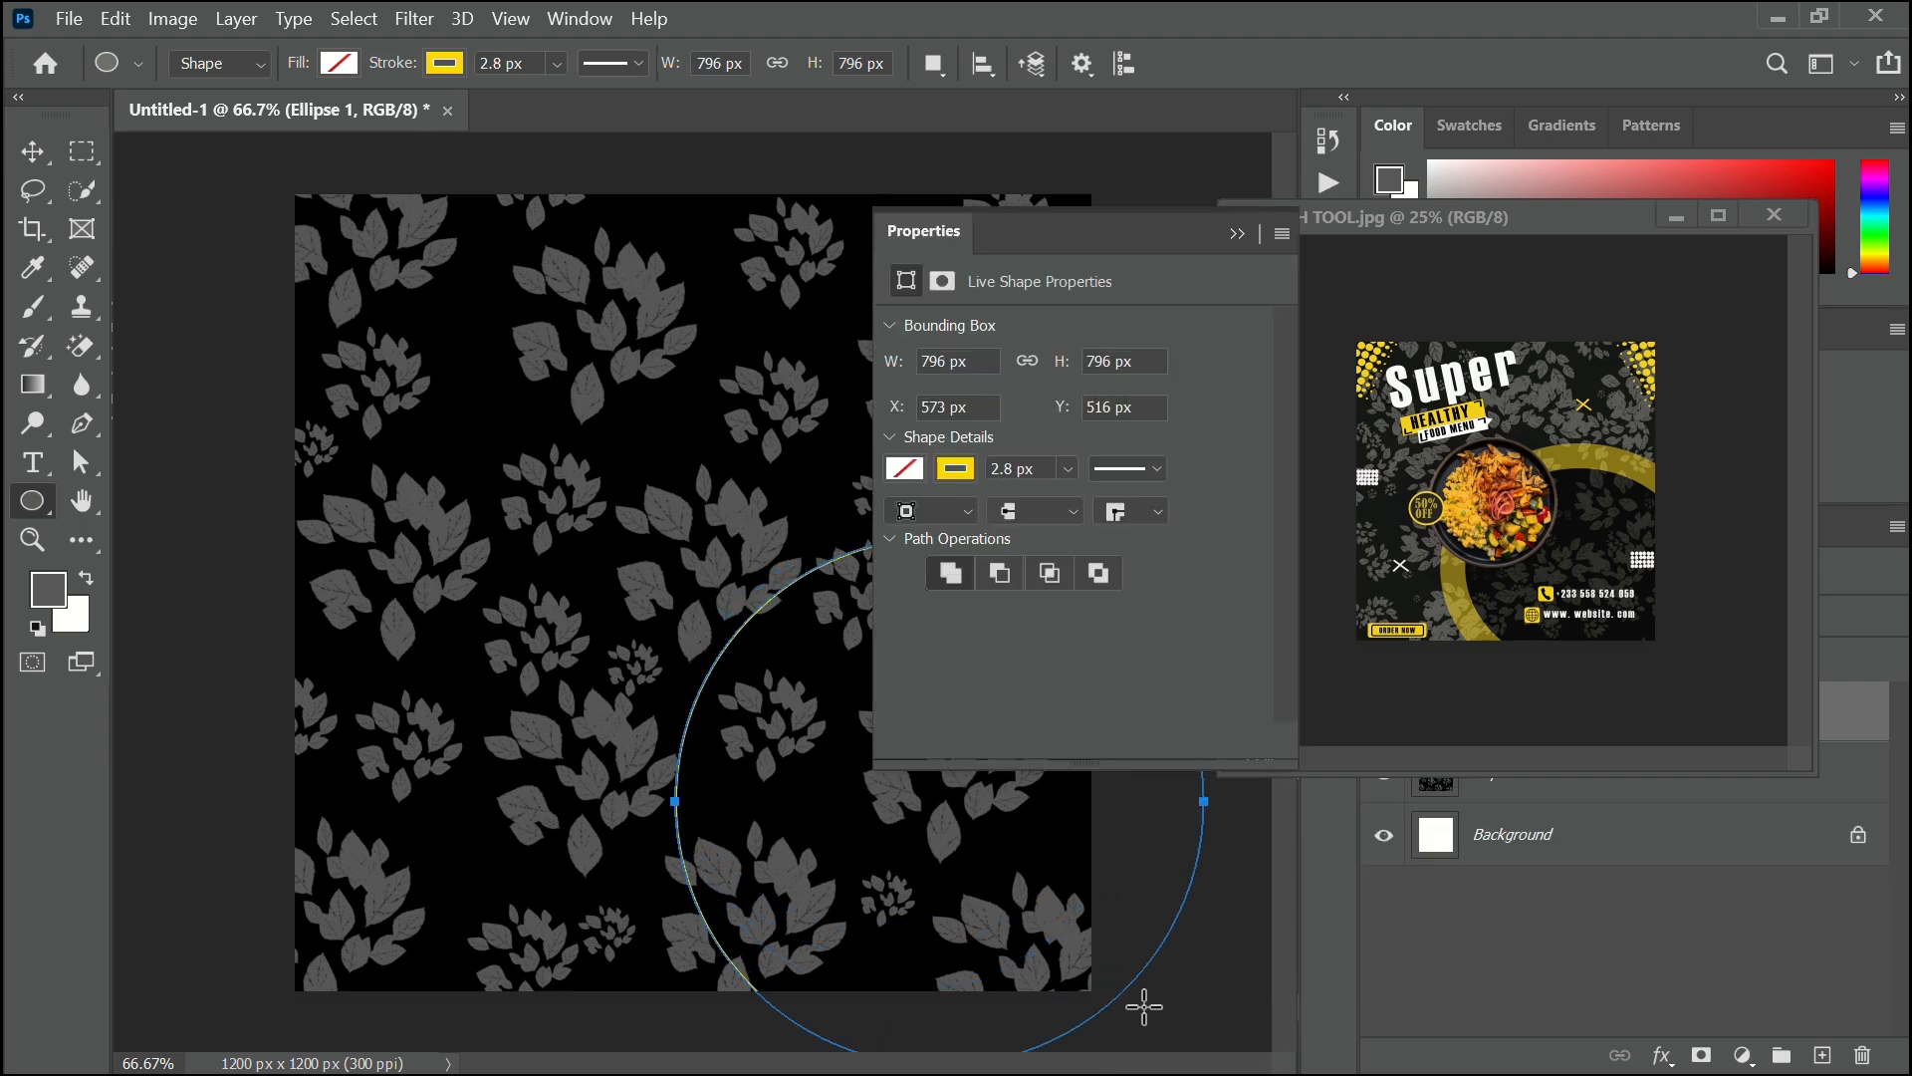
pyautogui.click(1065, 469)
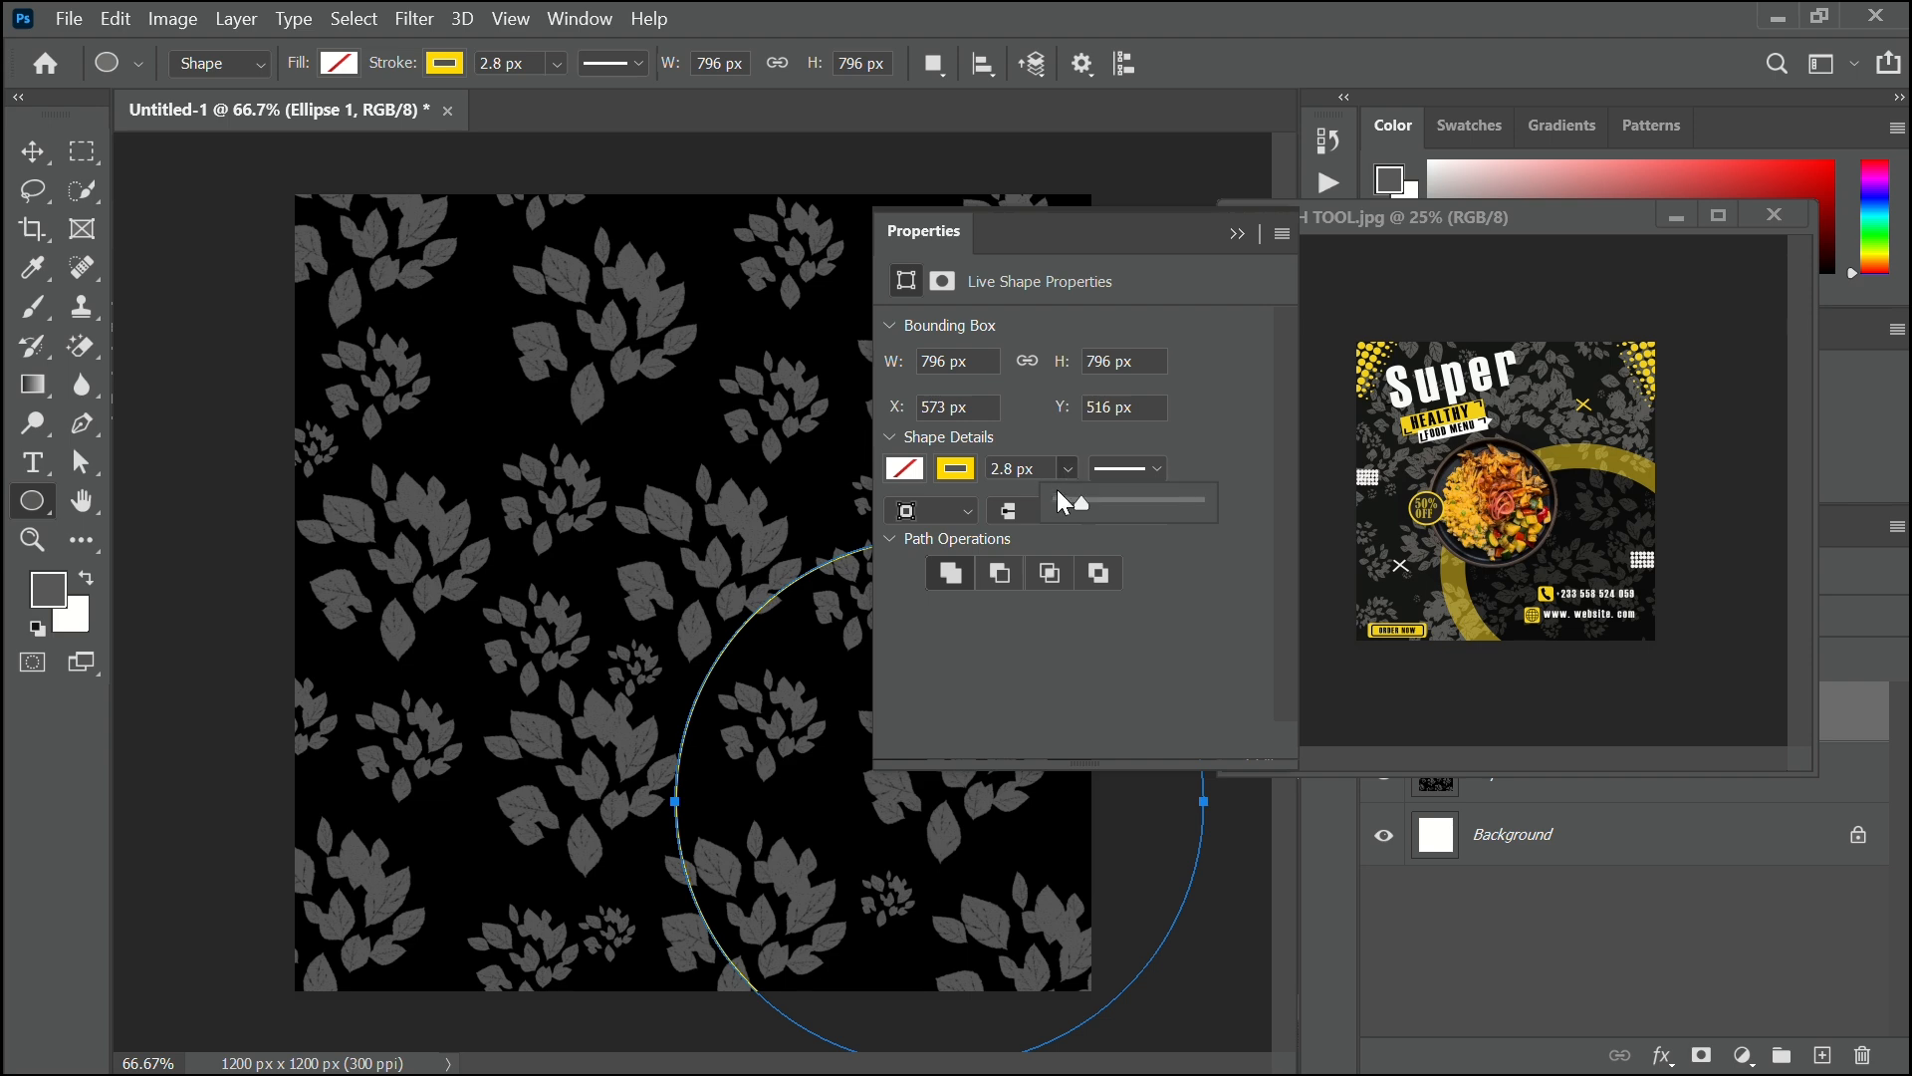
pyautogui.moveTo(1081, 504); pyautogui.dragTo(1118, 517)
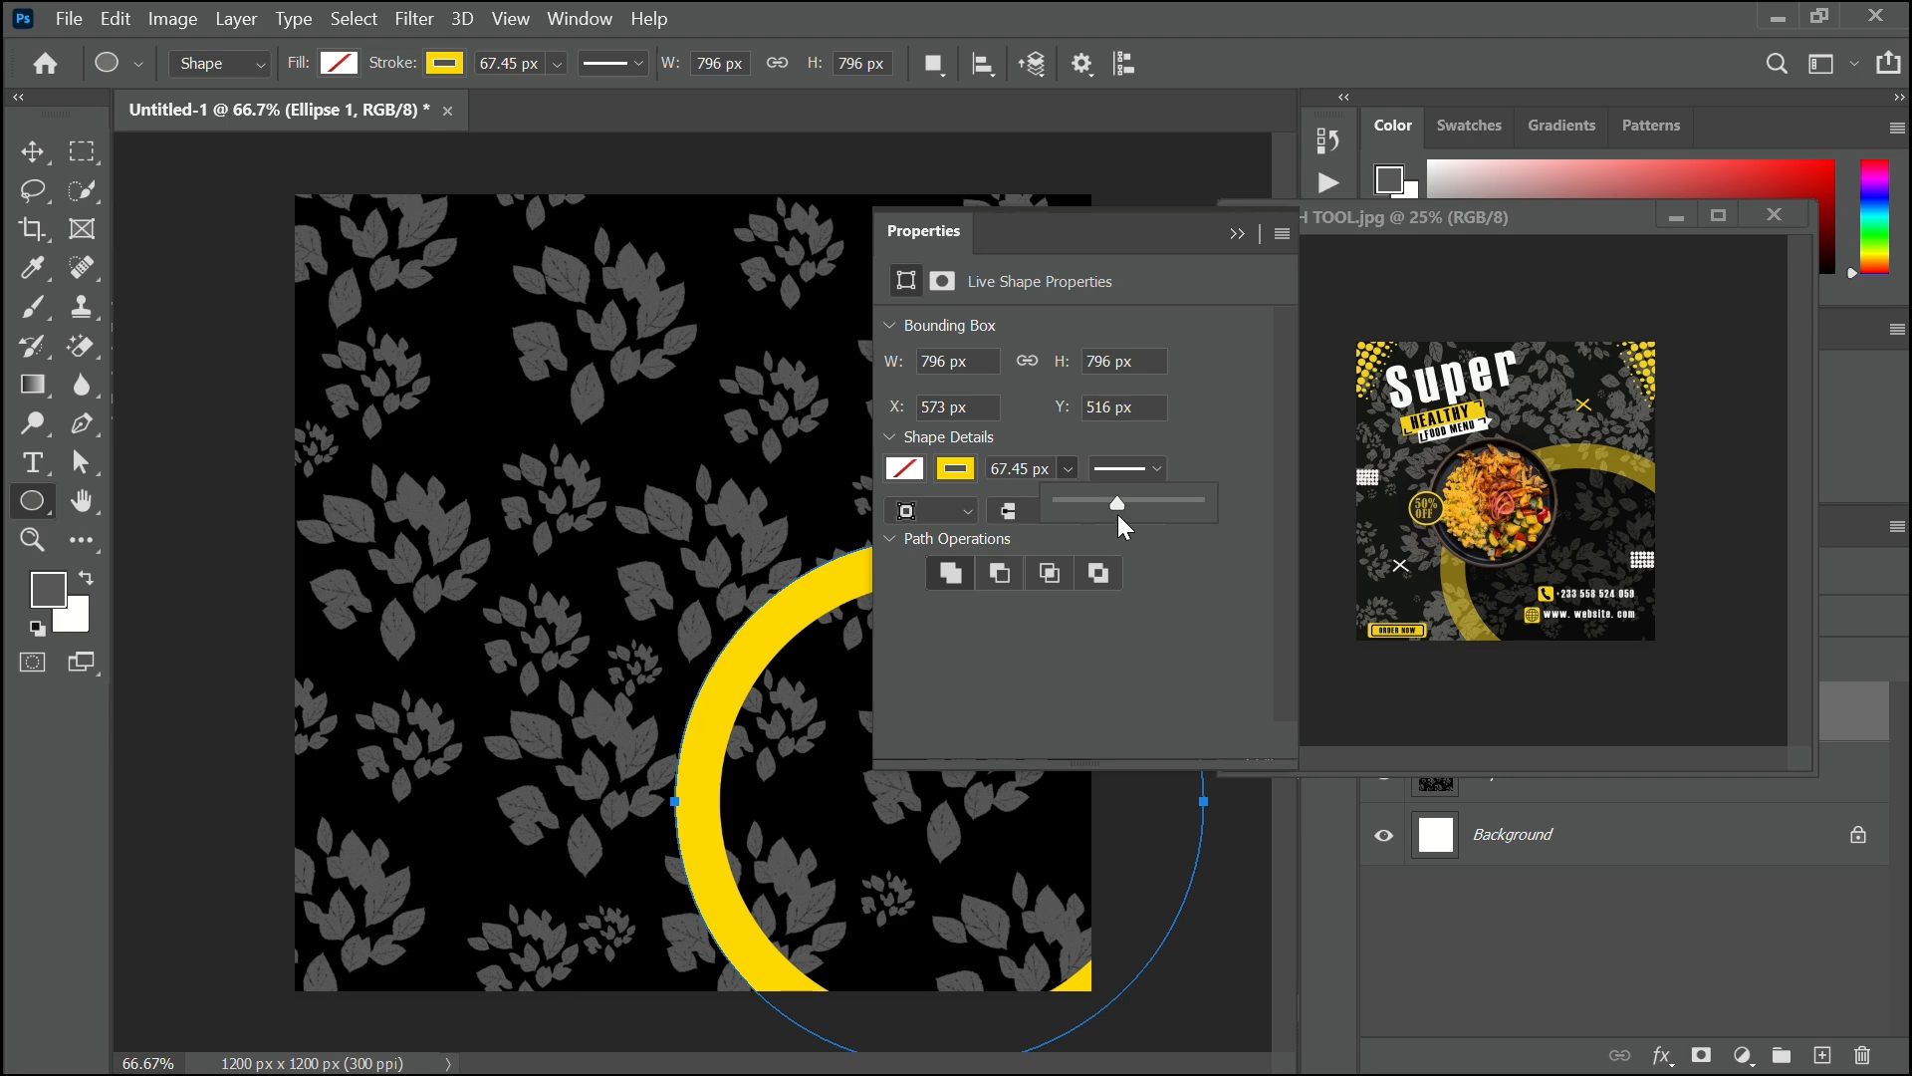
pyautogui.moveTo(1118, 505); pyautogui.dragTo(1125, 506)
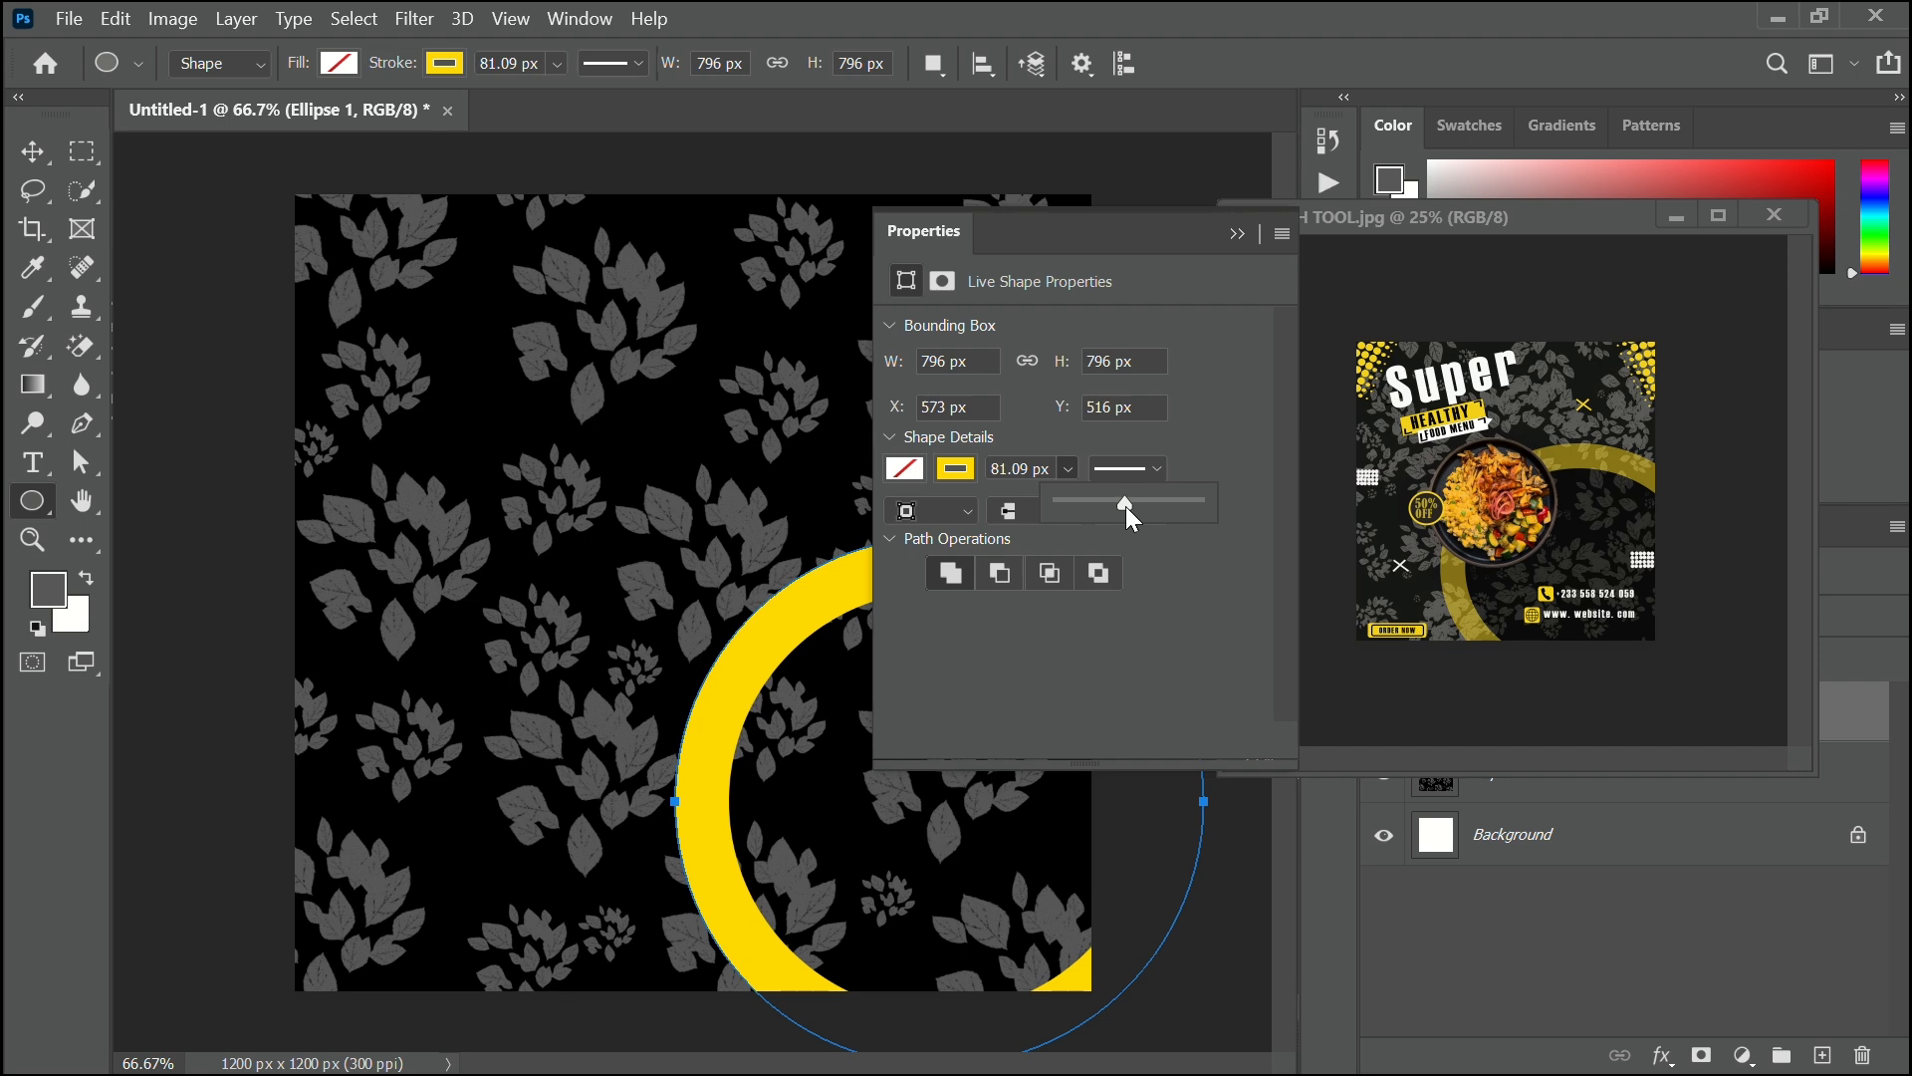
pyautogui.click(1215, 452)
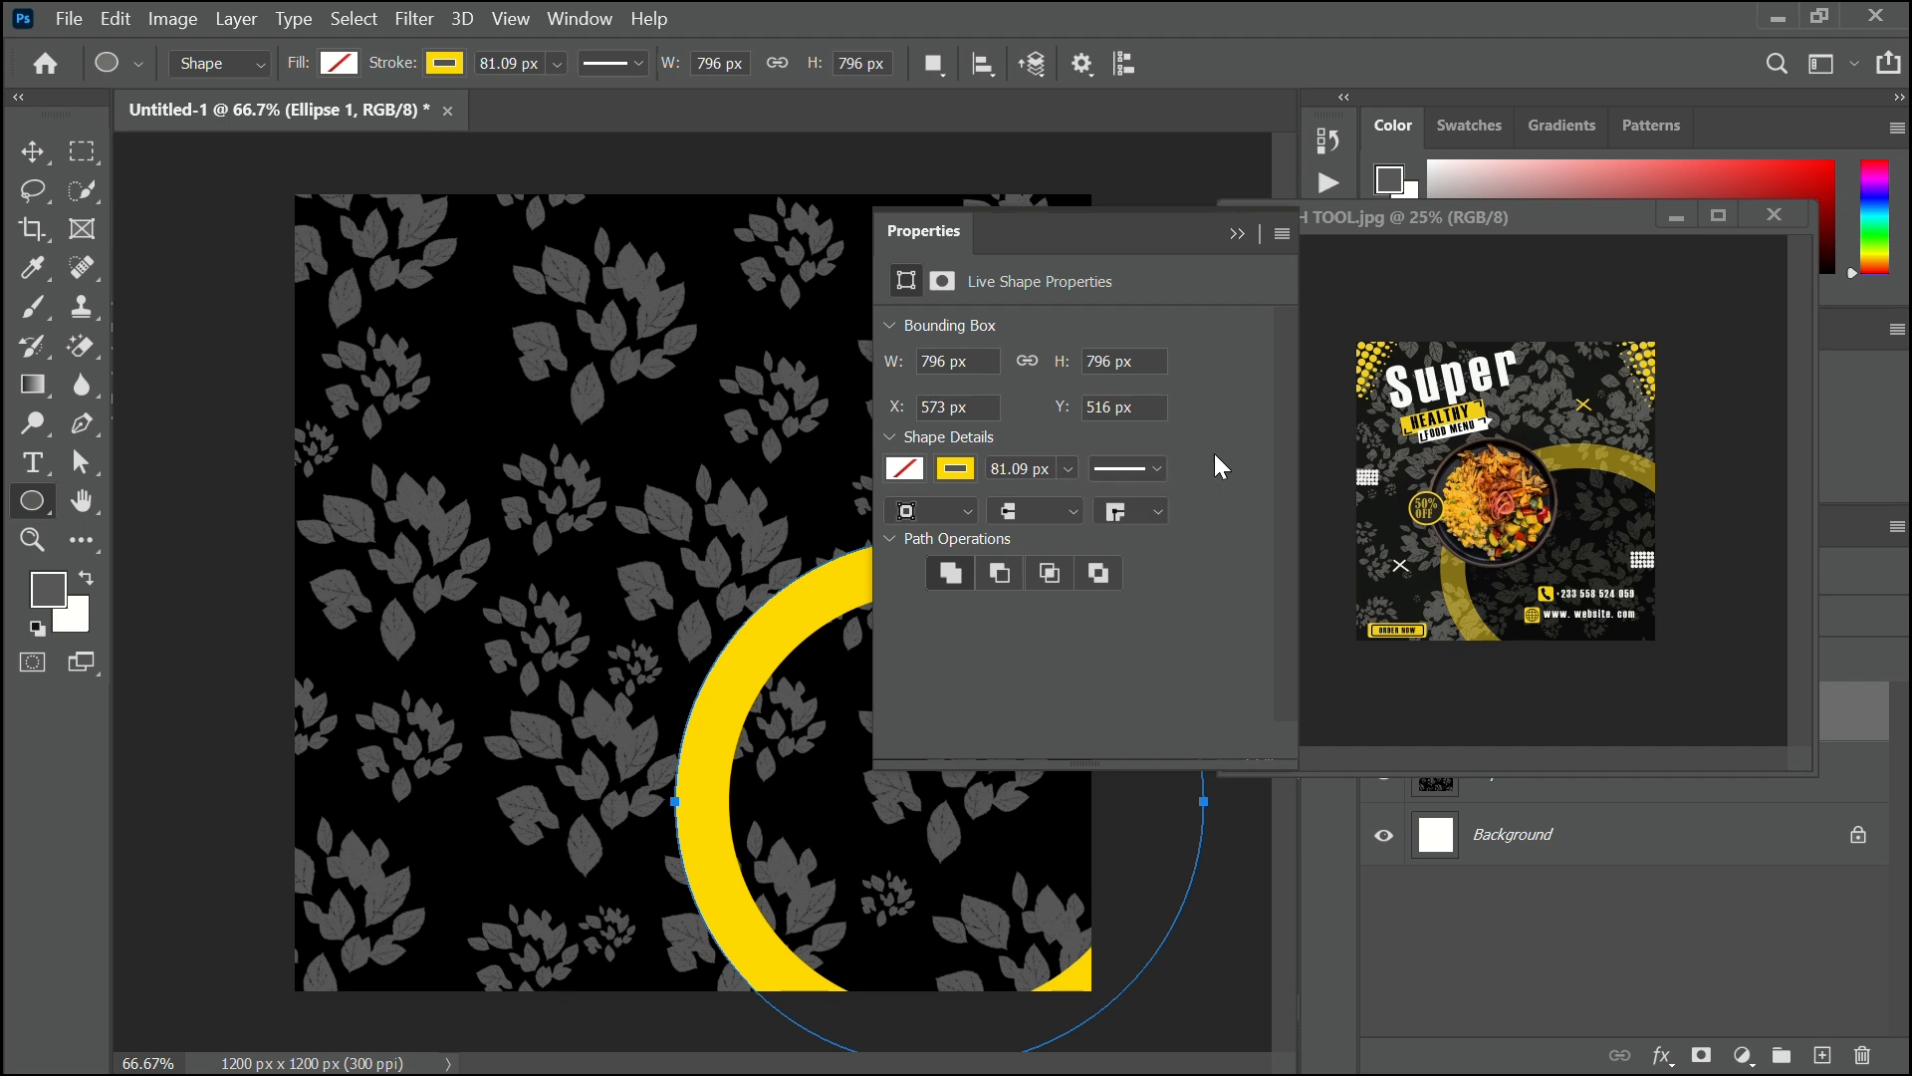
pyautogui.click(1235, 236)
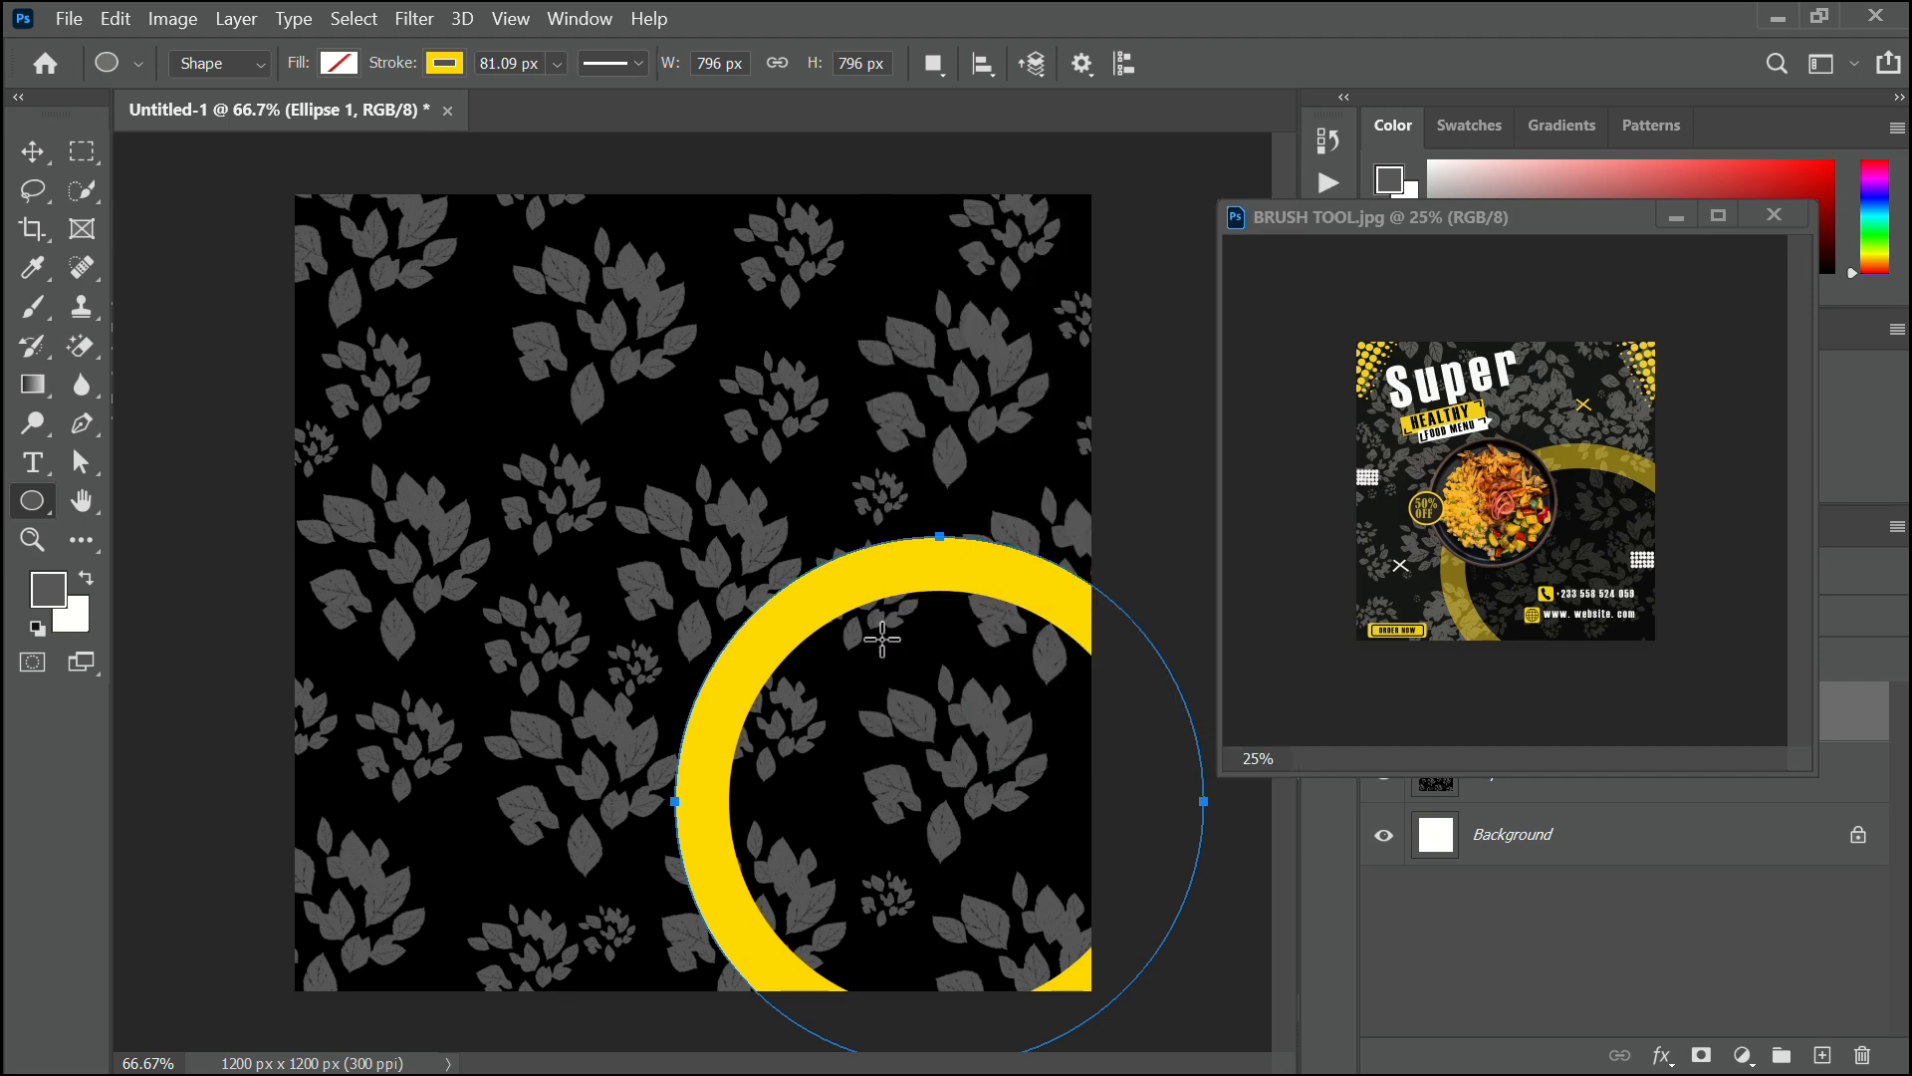
# Scale the yellow ring to about 125% and reposition it so it runs off the lower-right canvas edges.
pyautogui.click(32, 151)
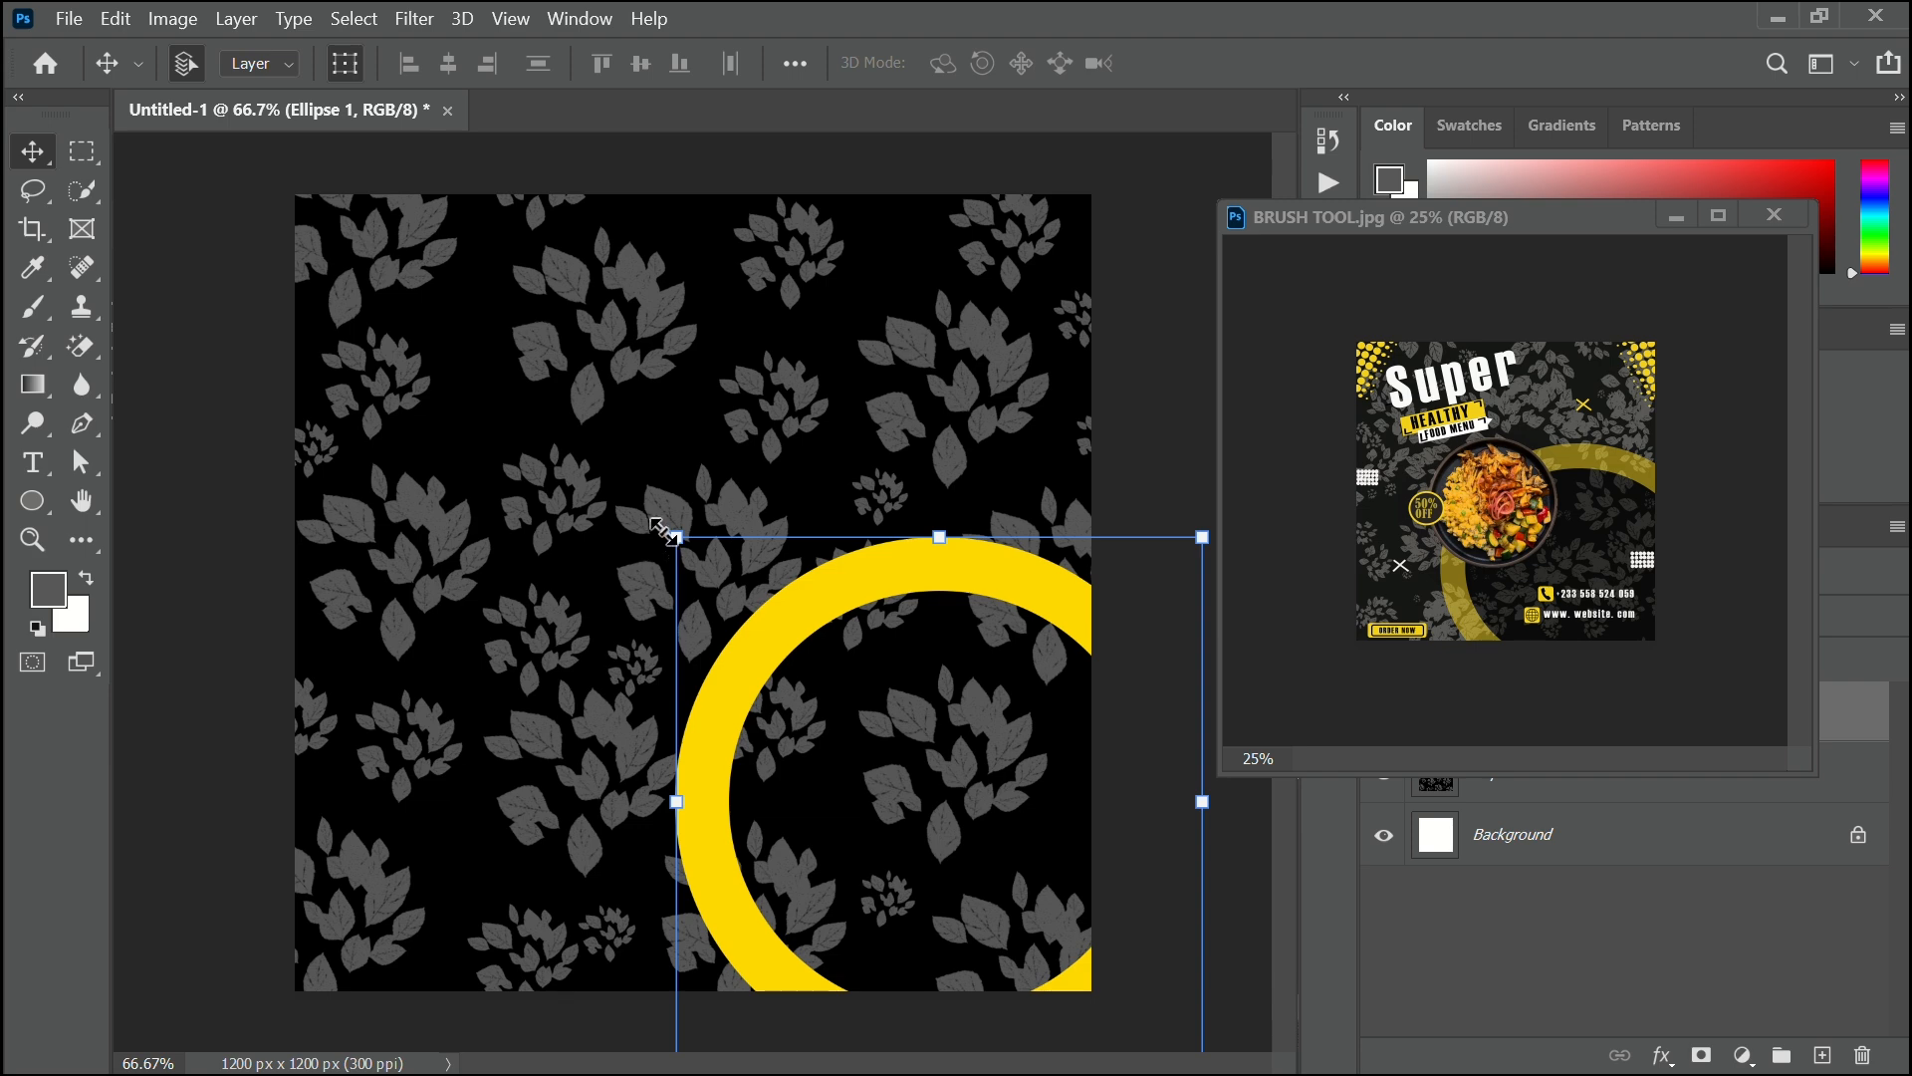
pyautogui.moveTo(629, 506); pyautogui.dragTo(591, 457)
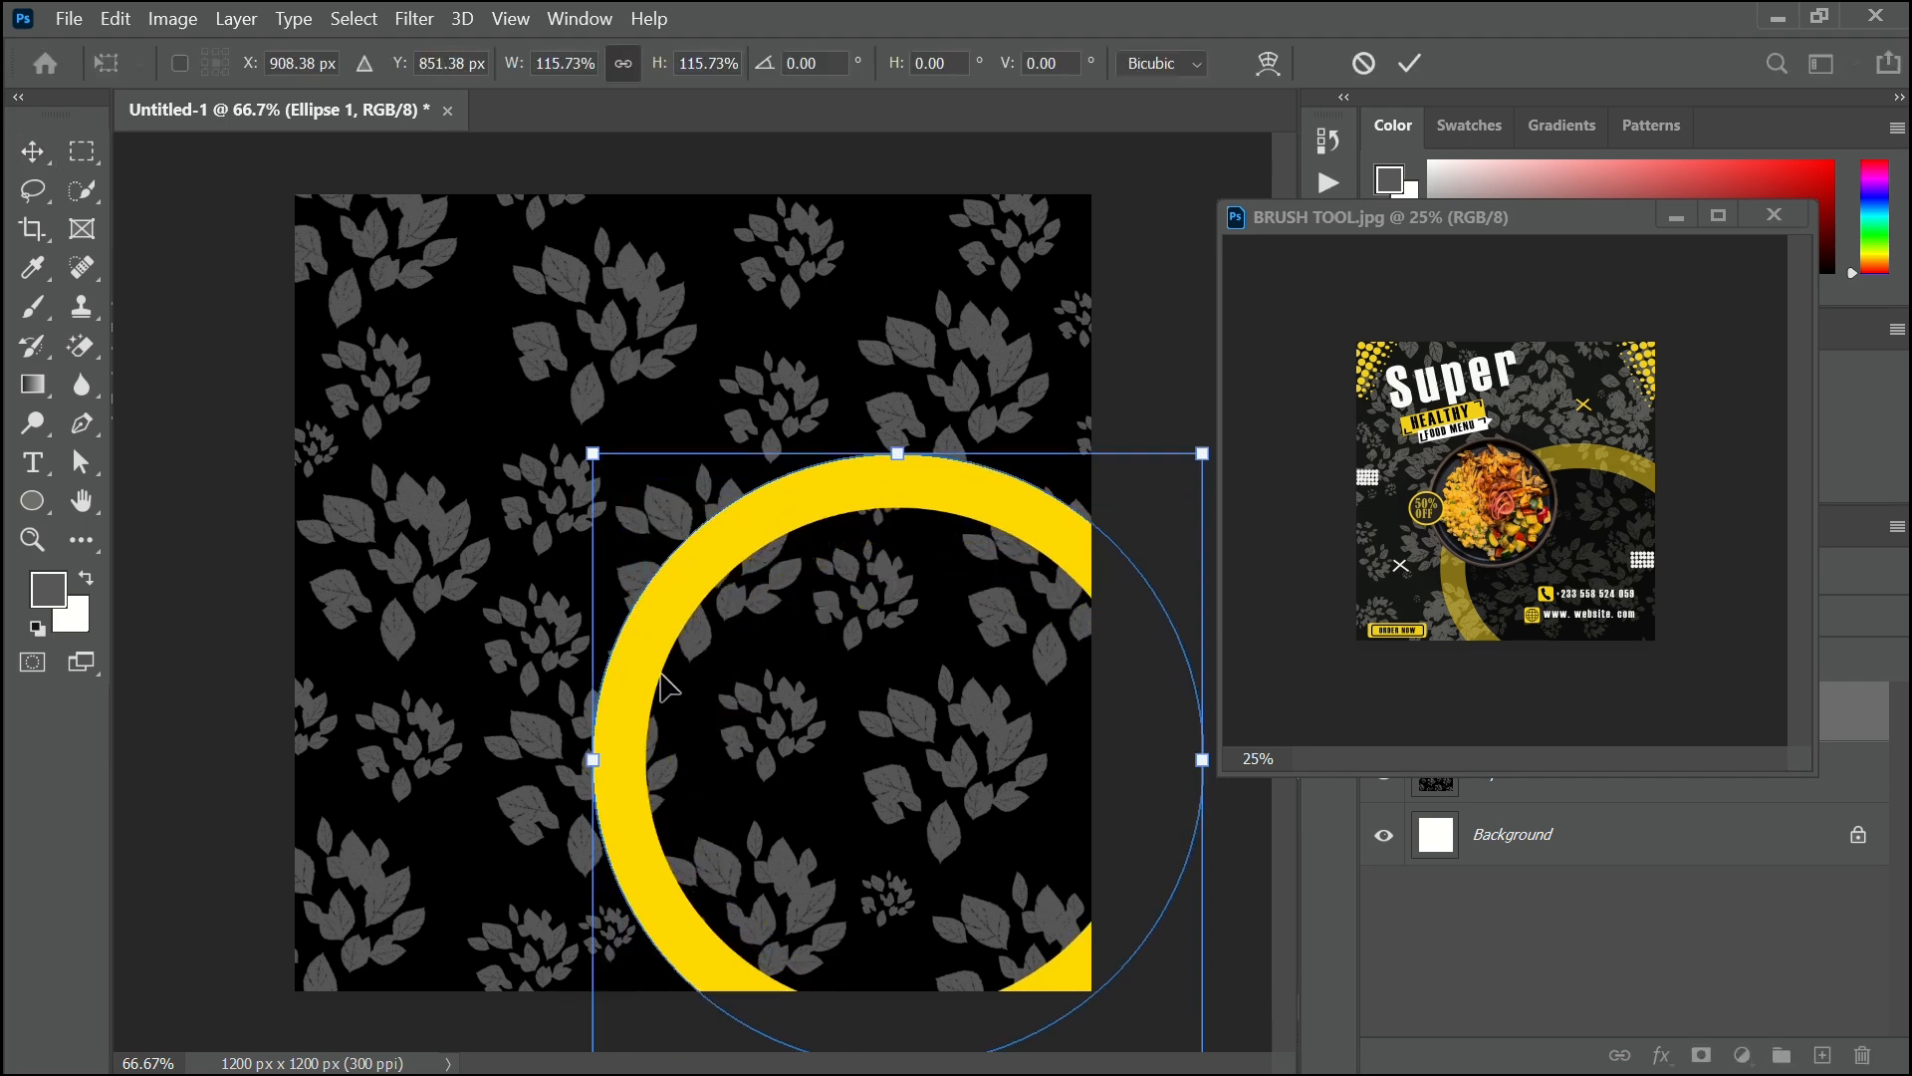
pyautogui.moveTo(657, 661); pyautogui.dragTo(675, 713)
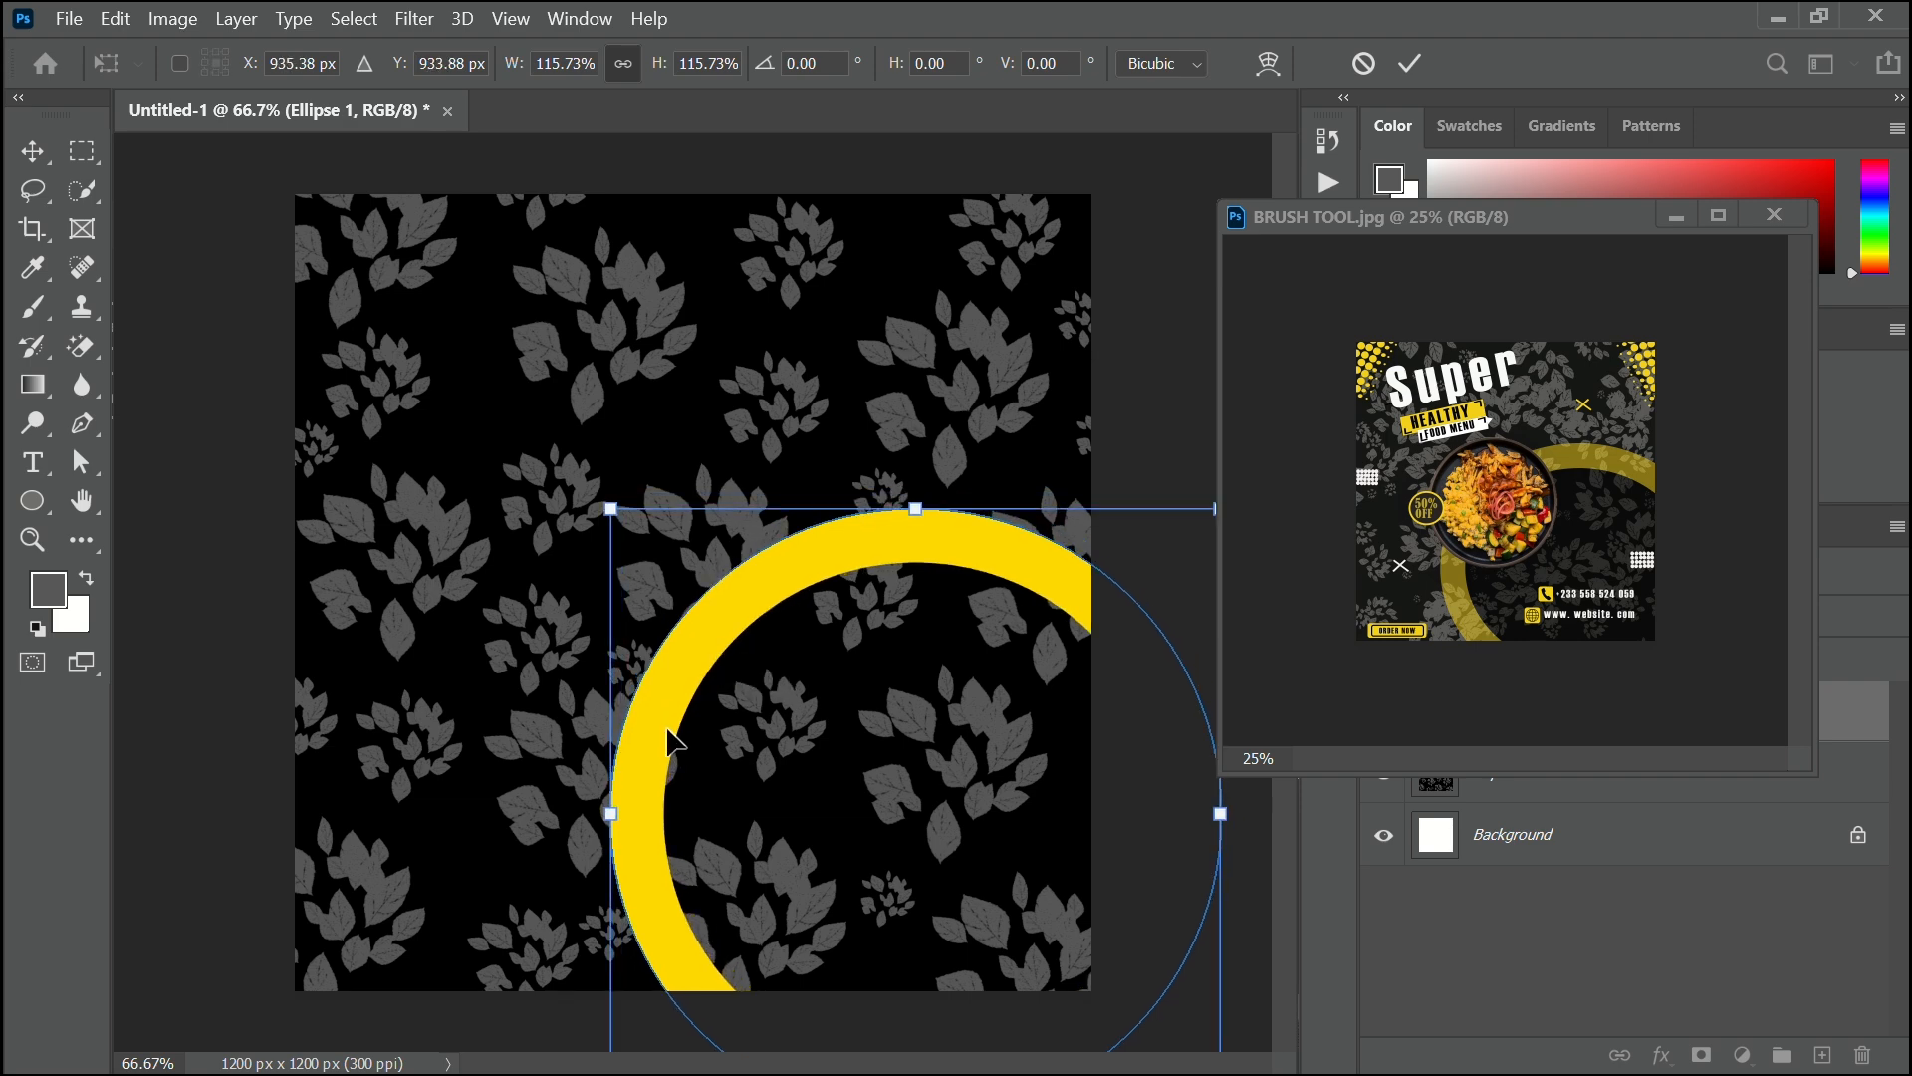
pyautogui.moveTo(601, 796); pyautogui.dragTo(551, 796)
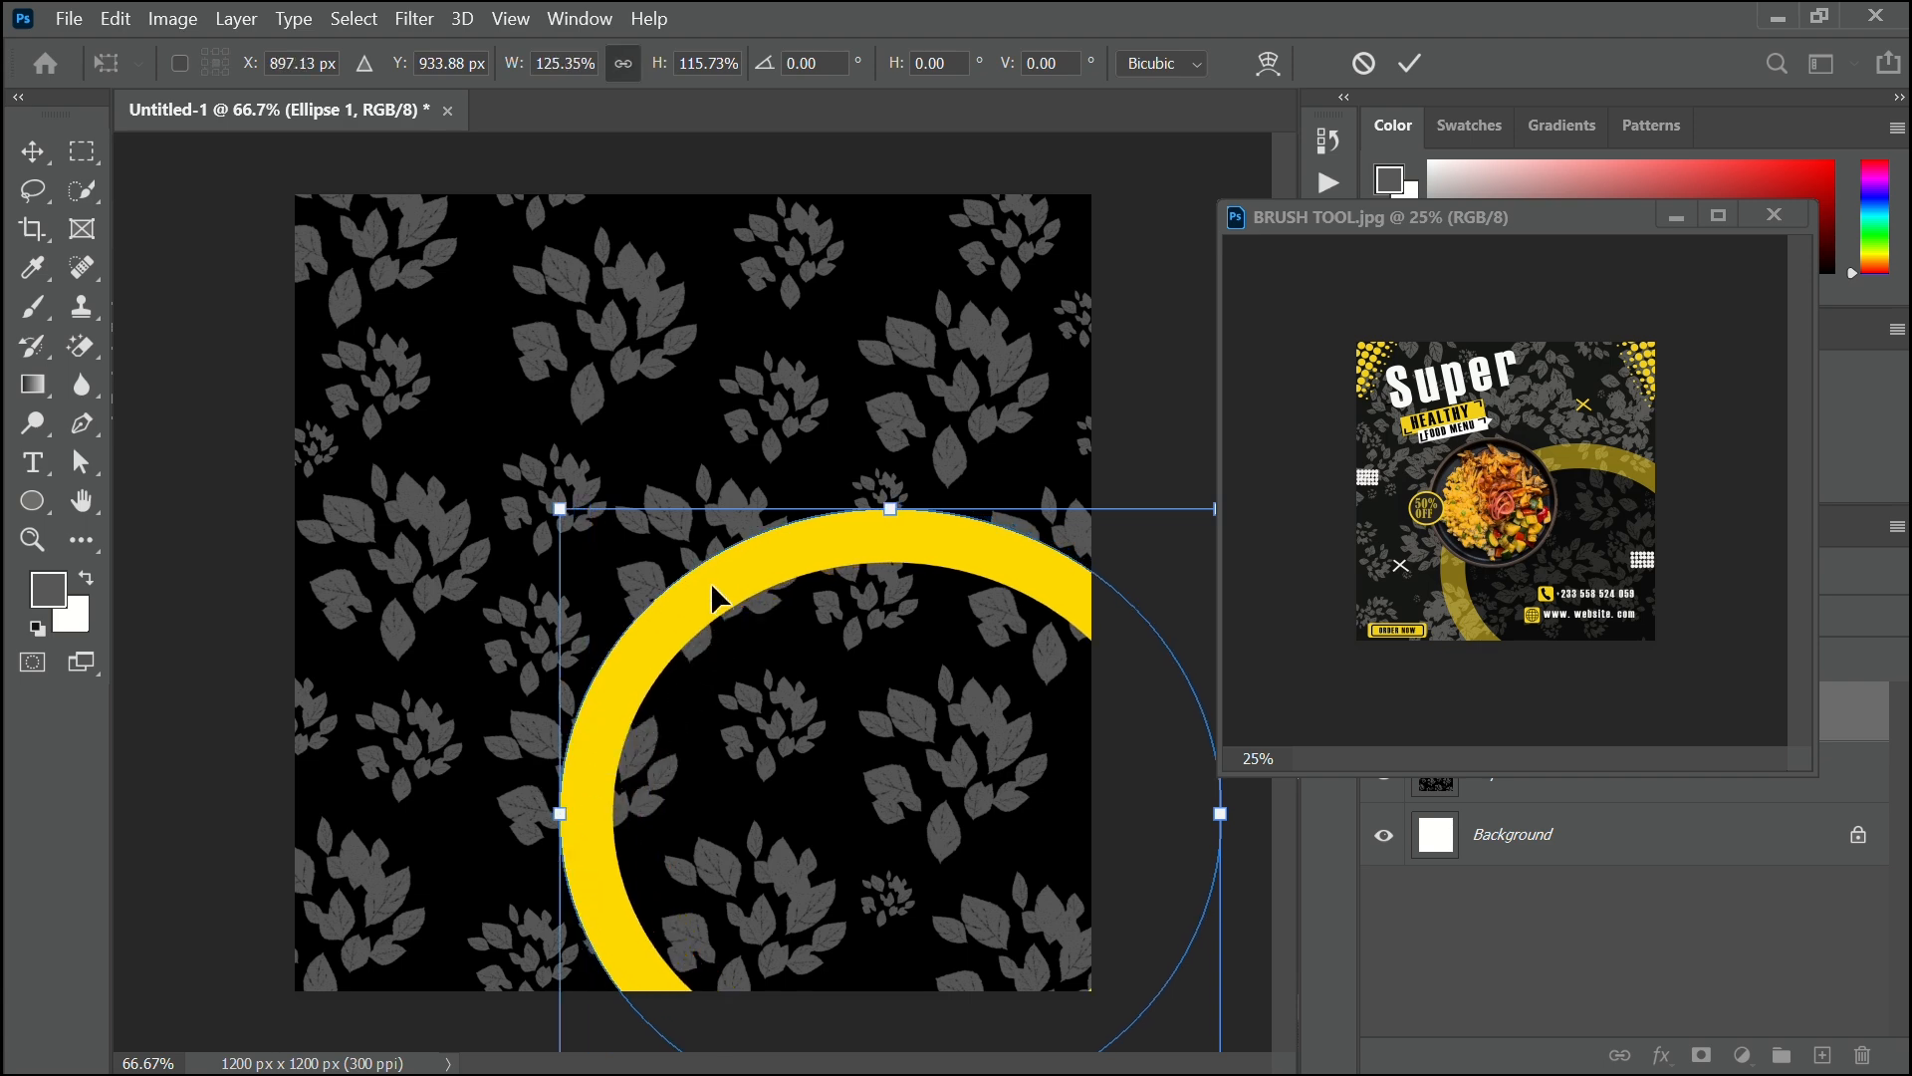
pyautogui.moveTo(715, 602); pyautogui.dragTo(717, 610)
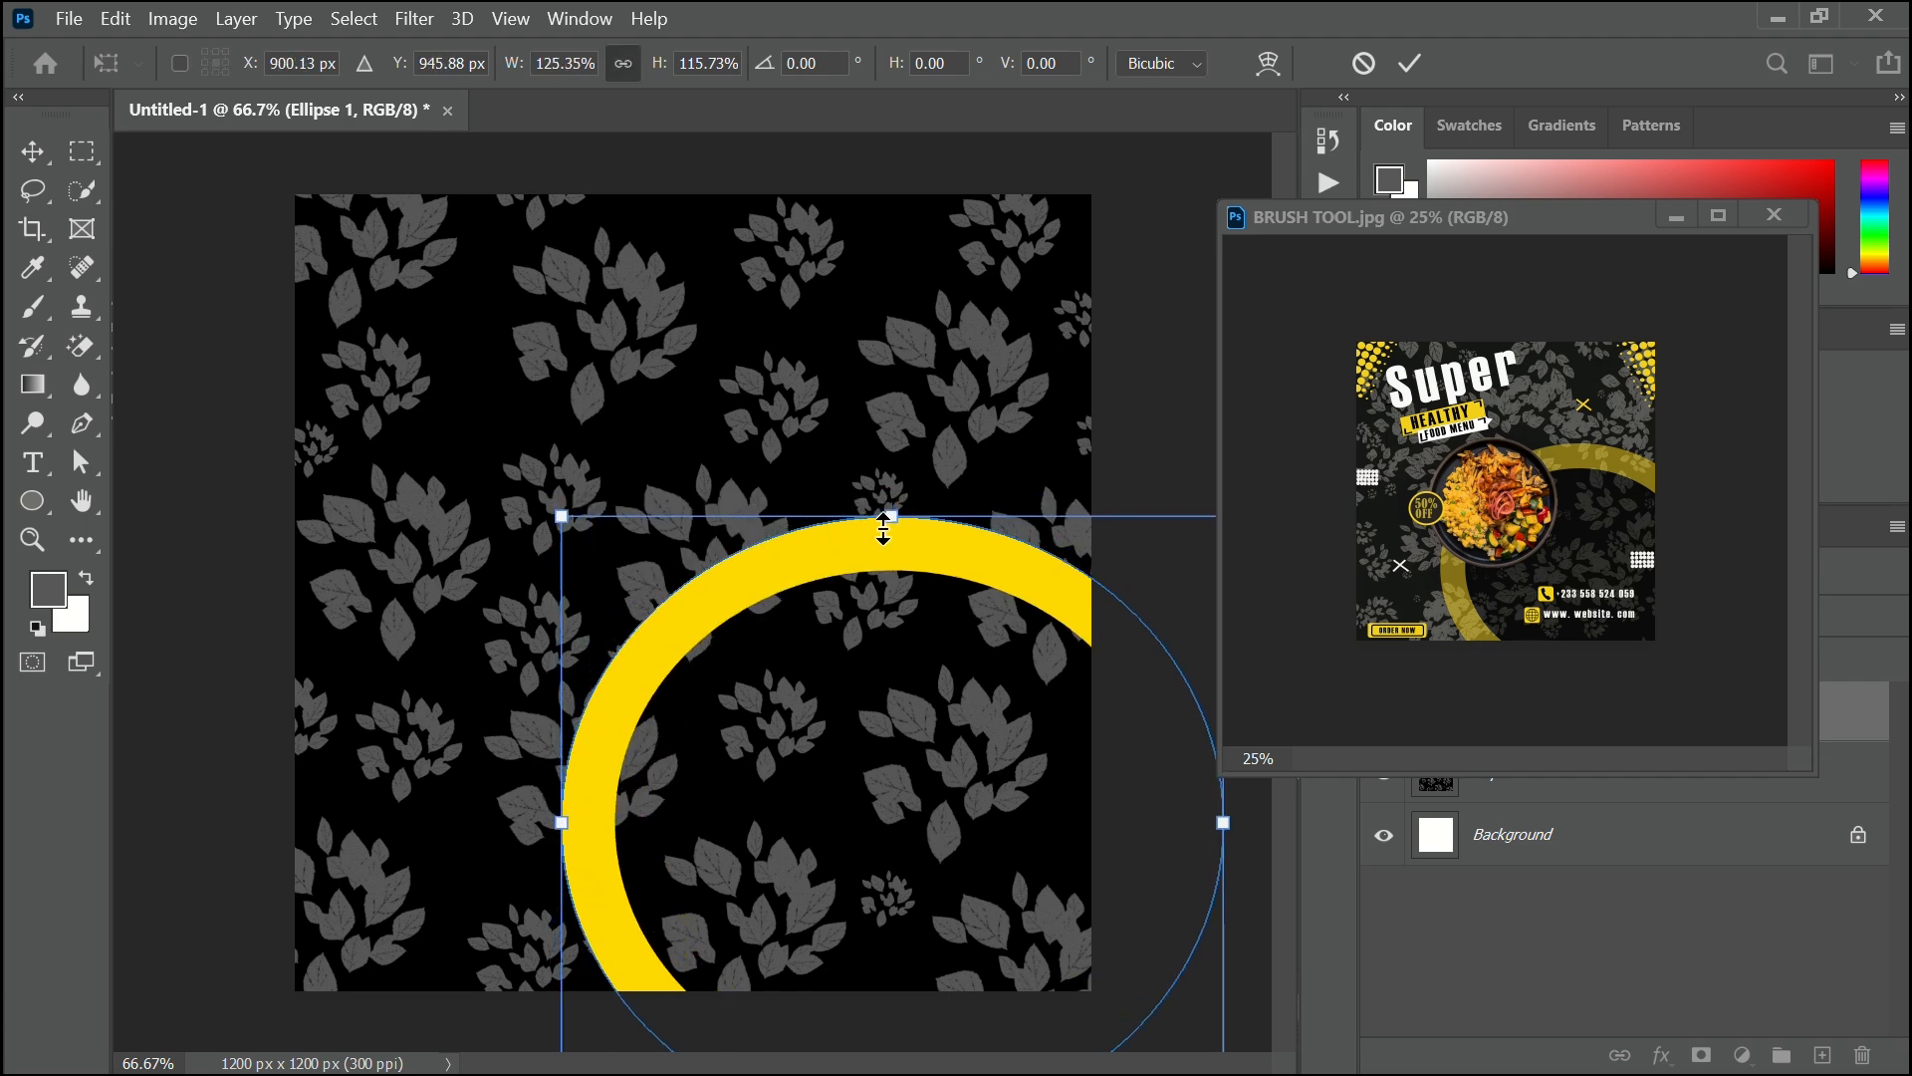
pyautogui.moveTo(886, 520); pyautogui.dragTo(876, 492)
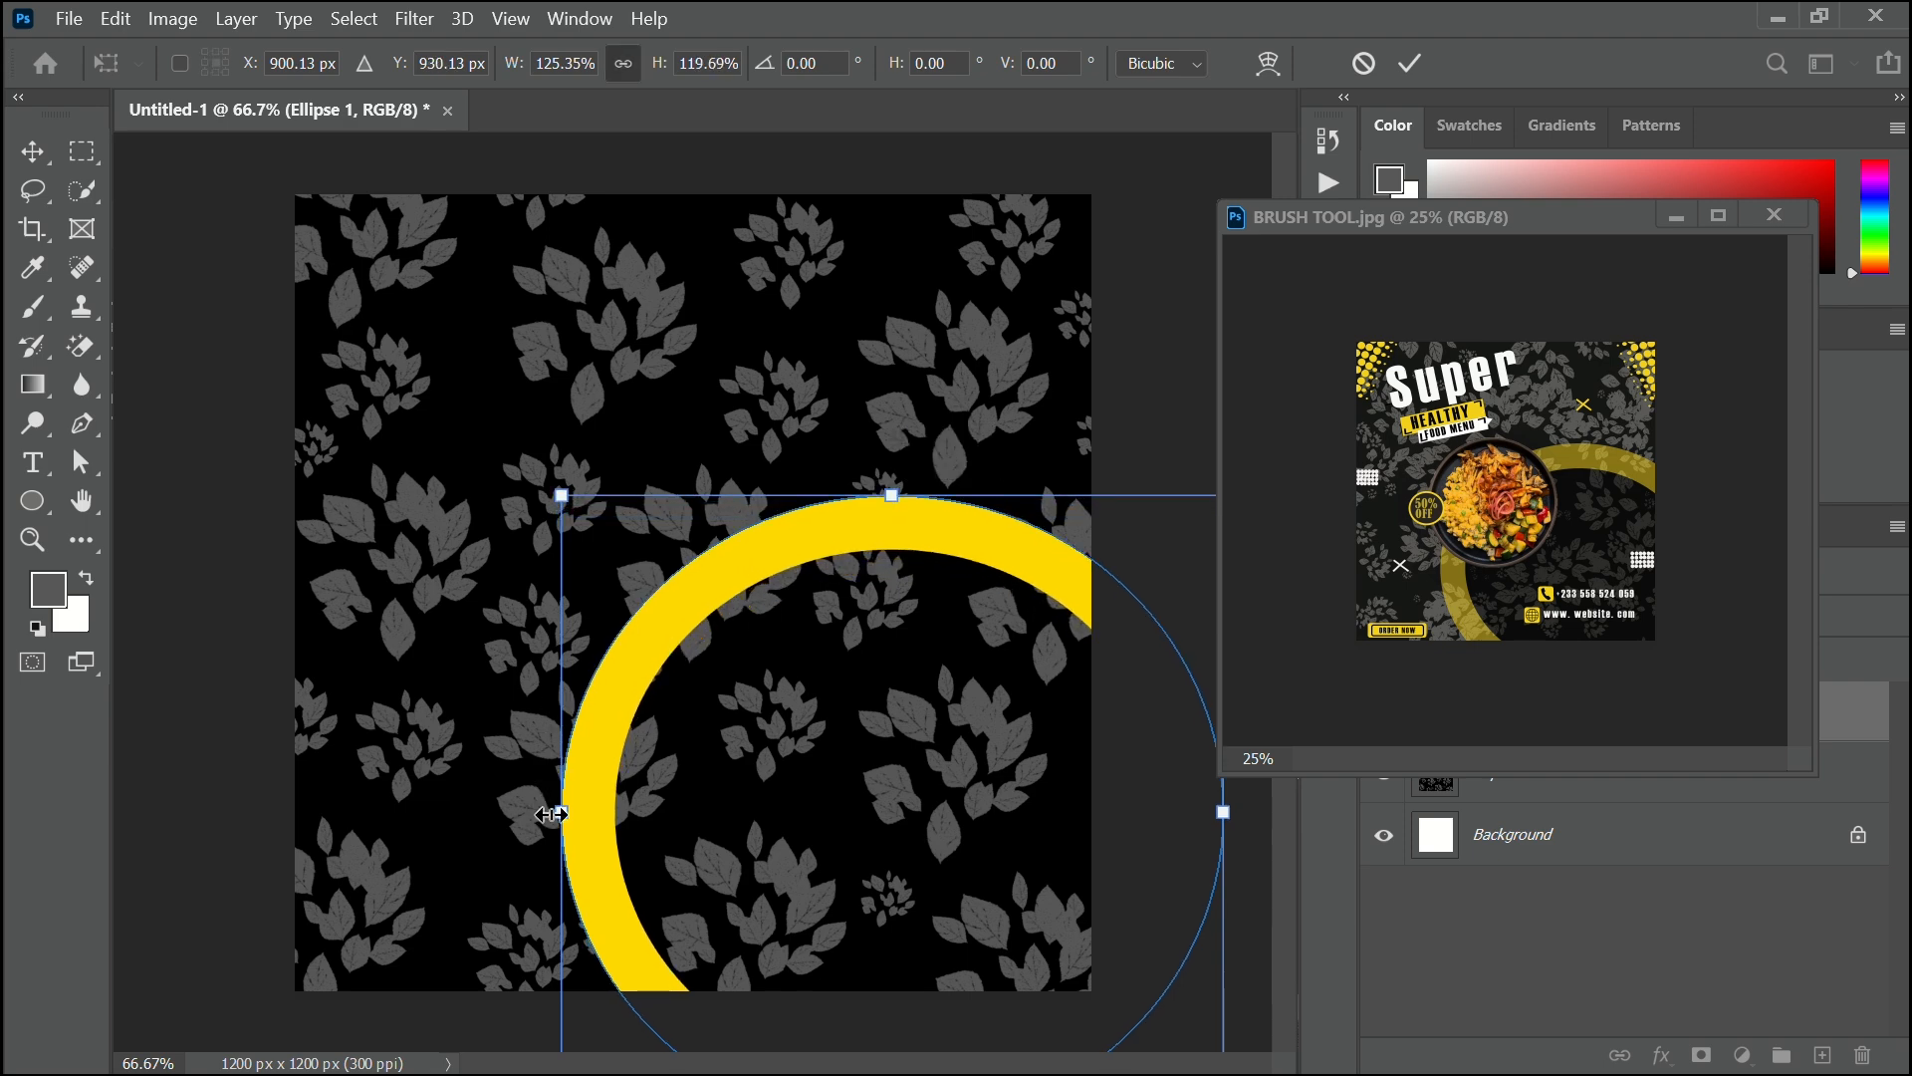
pyautogui.moveTo(560, 809); pyautogui.dragTo(539, 803)
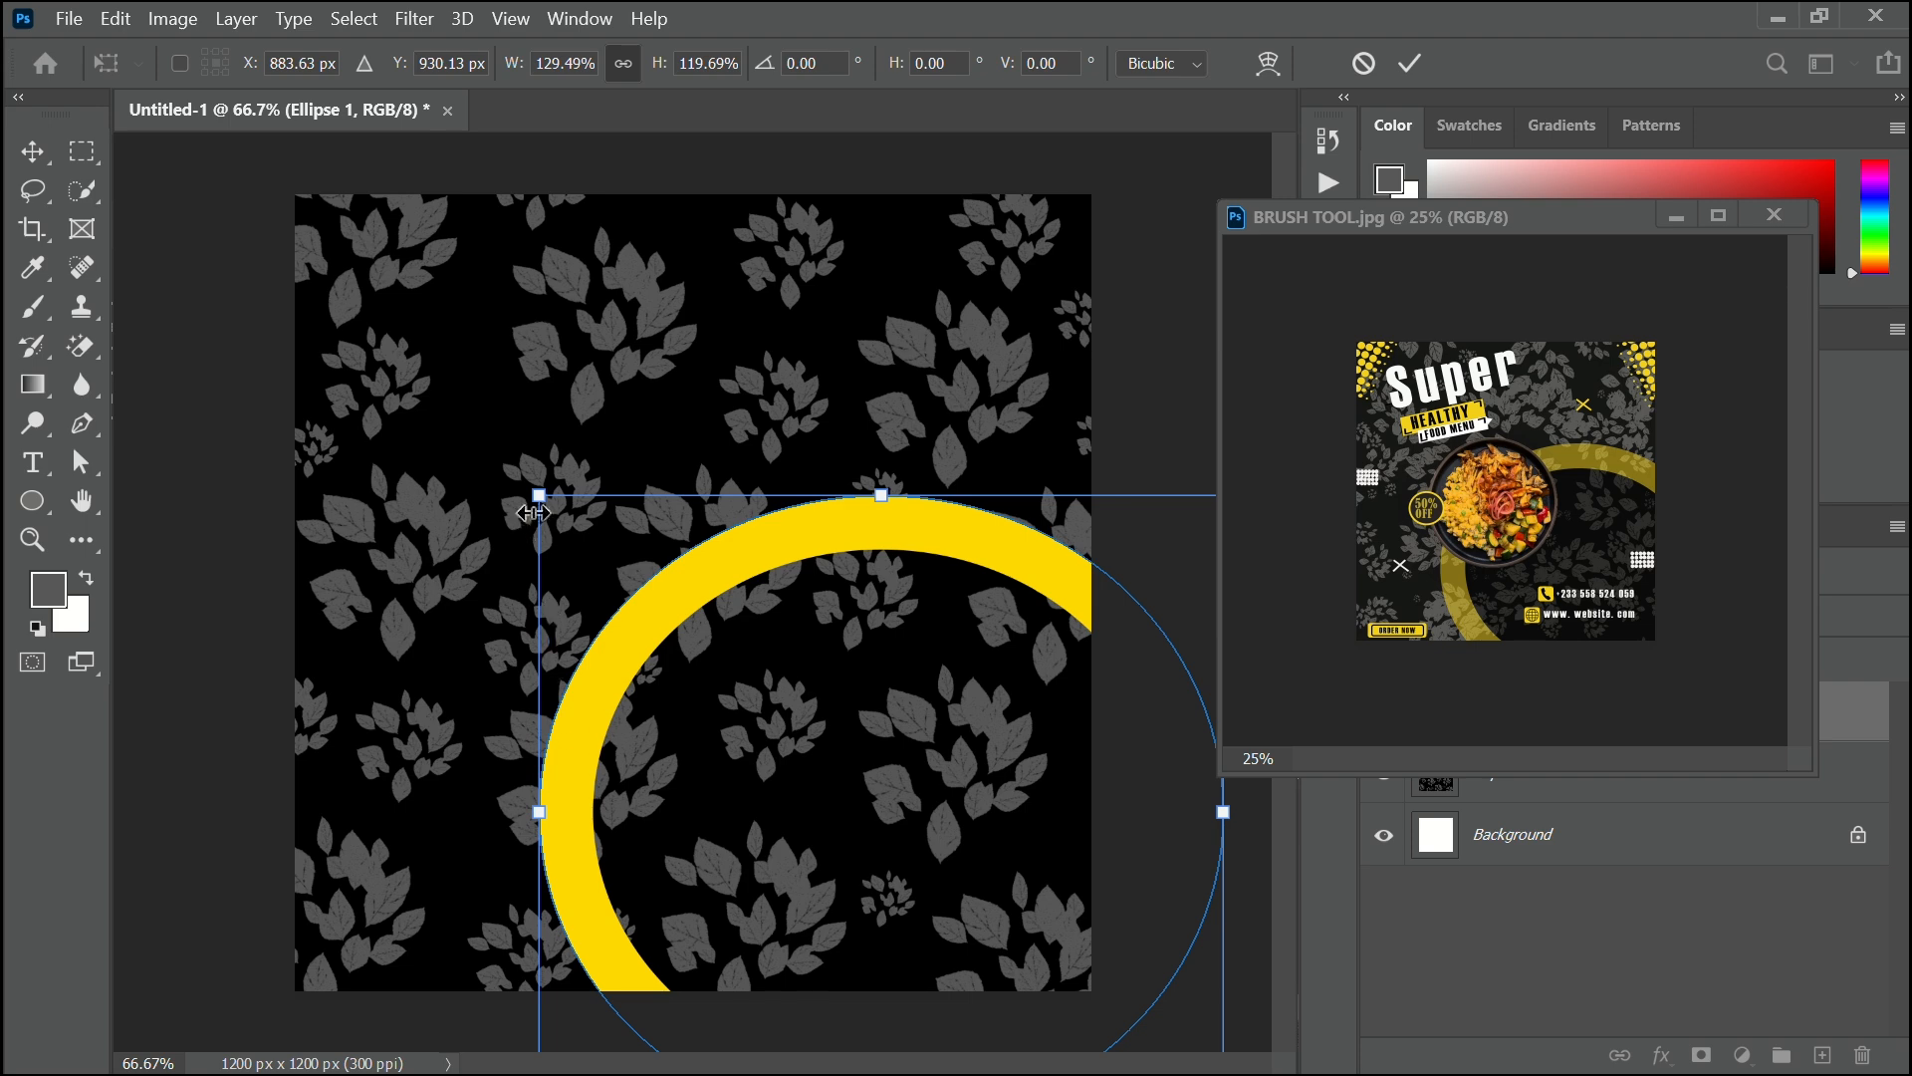
pyautogui.moveTo(537, 496); pyautogui.dragTo(530, 474)
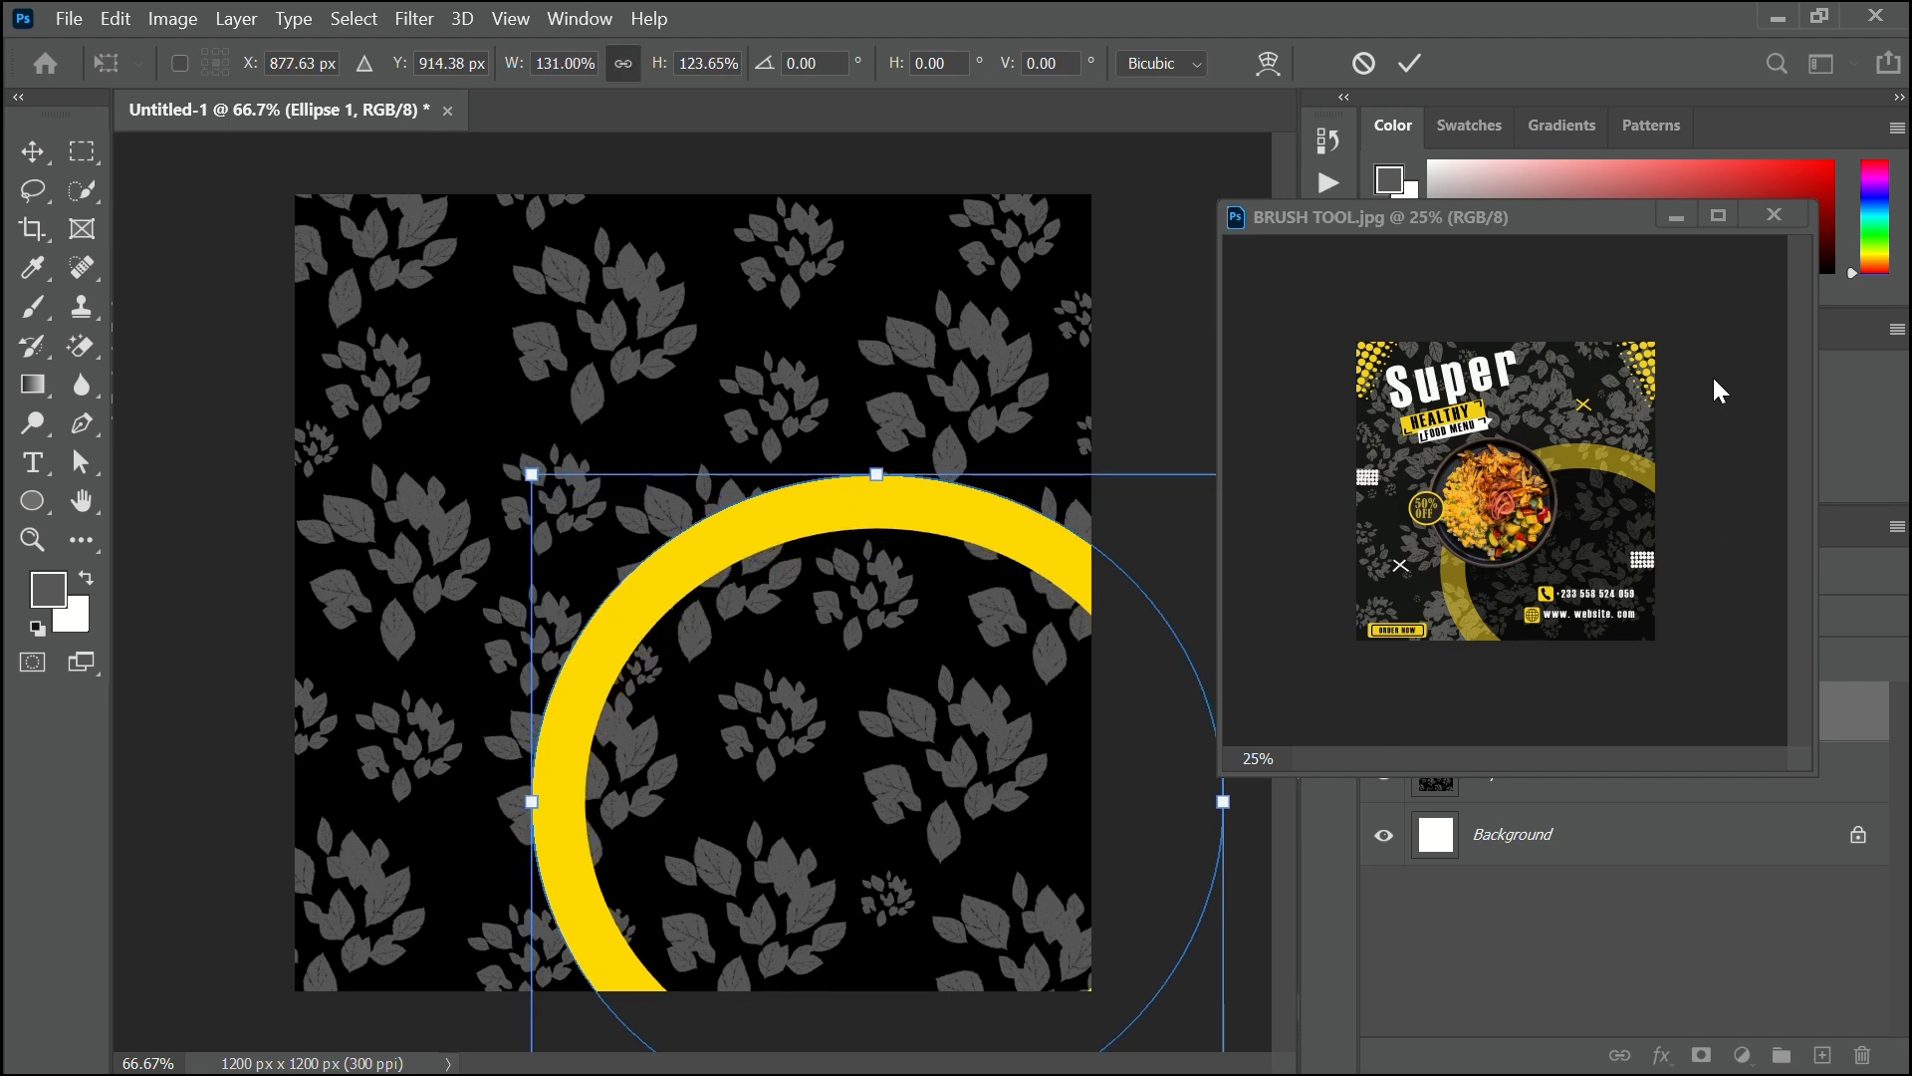
pyautogui.click(1410, 63)
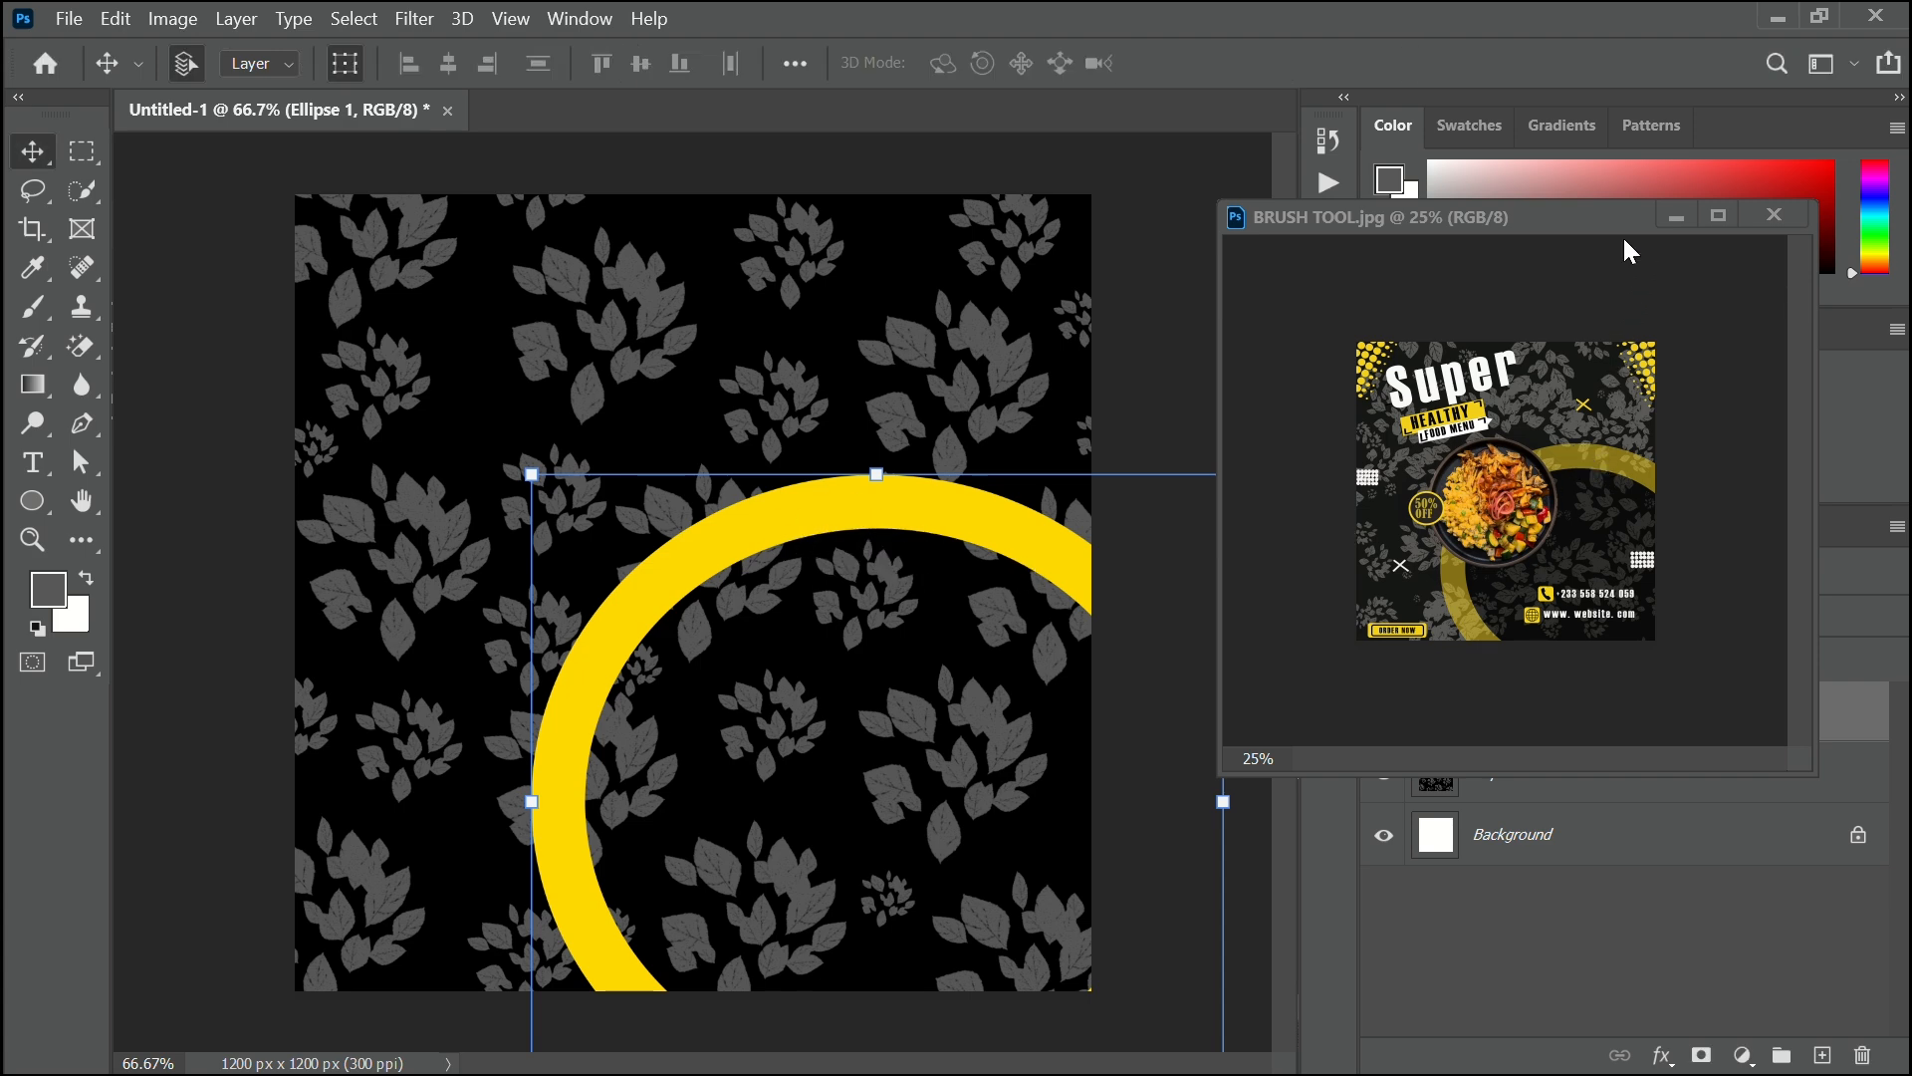
pyautogui.moveTo(1599, 215); pyautogui.dragTo(1572, 120)
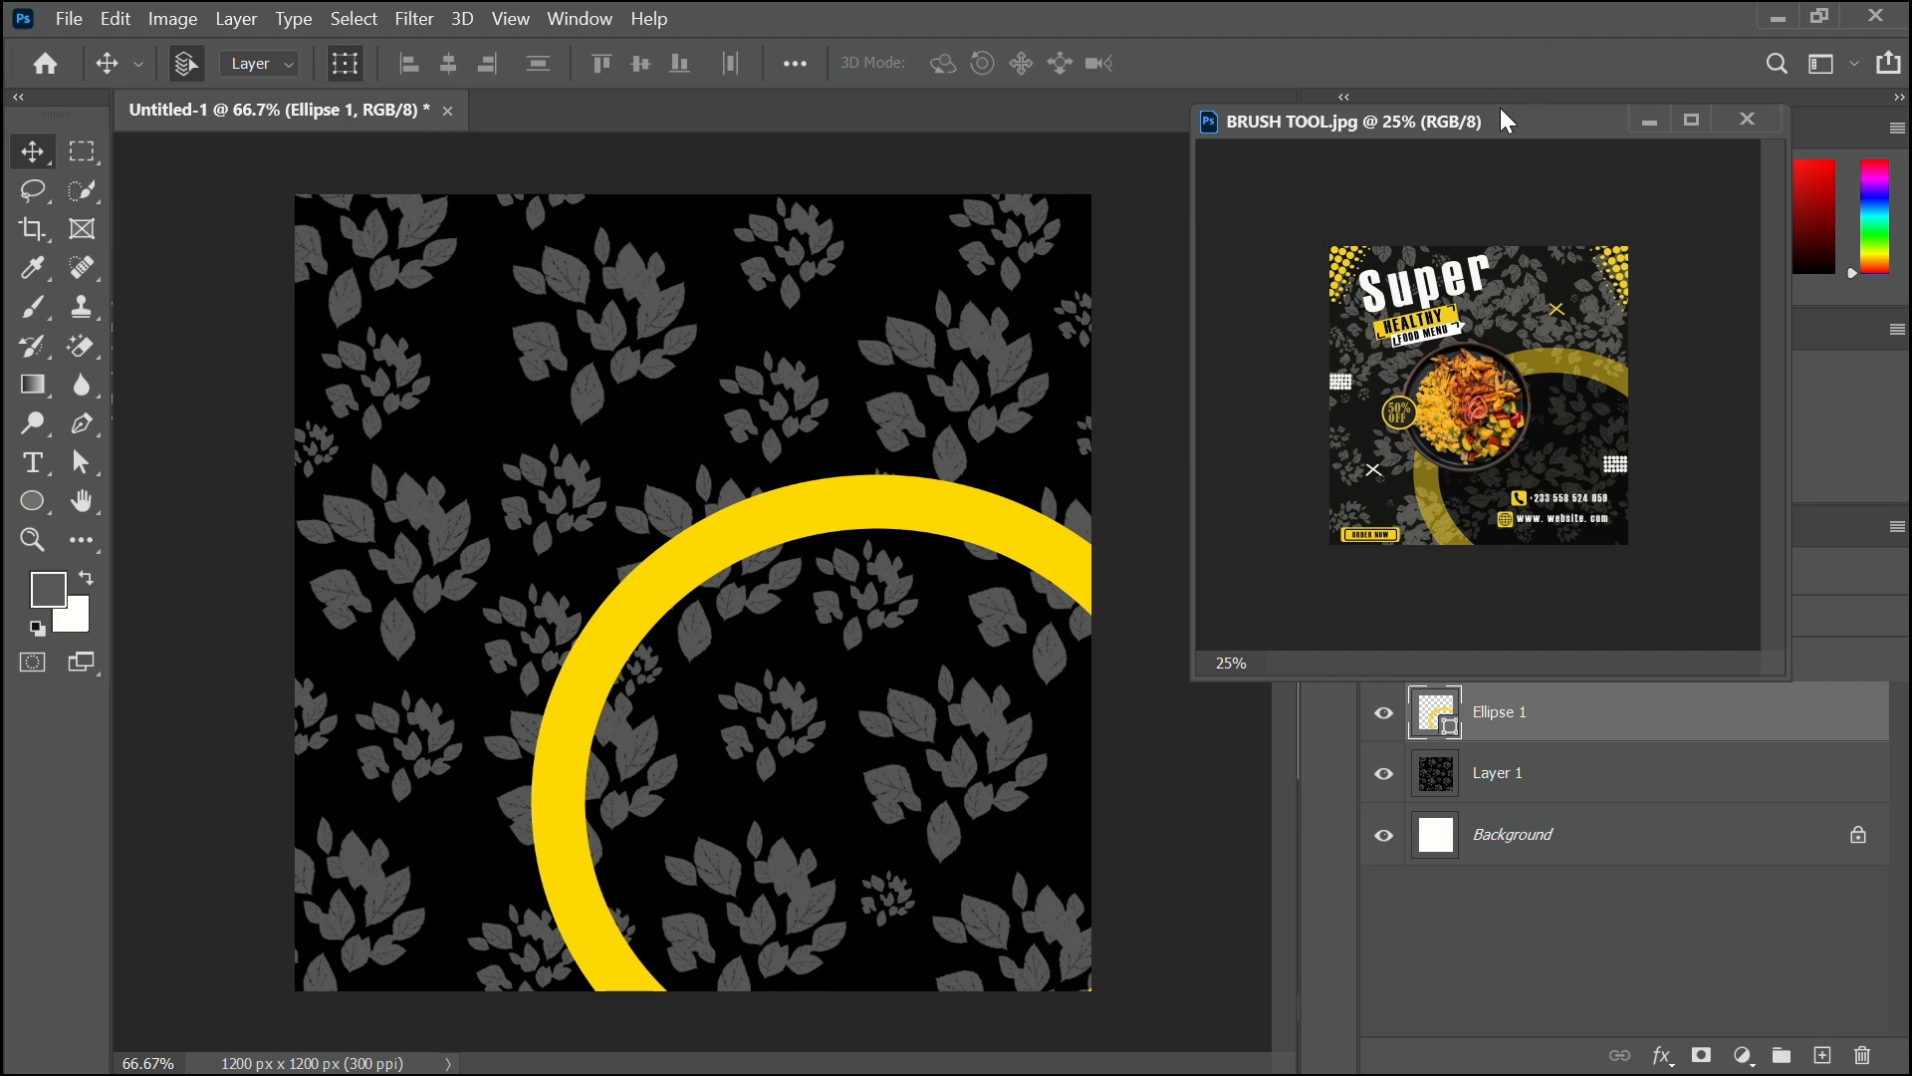
# Lower the yellow ring layer's opacity to 59% so the grey leaves show through.
pyautogui.moveTo(1510, 112); pyautogui.dragTo(1472, 16)
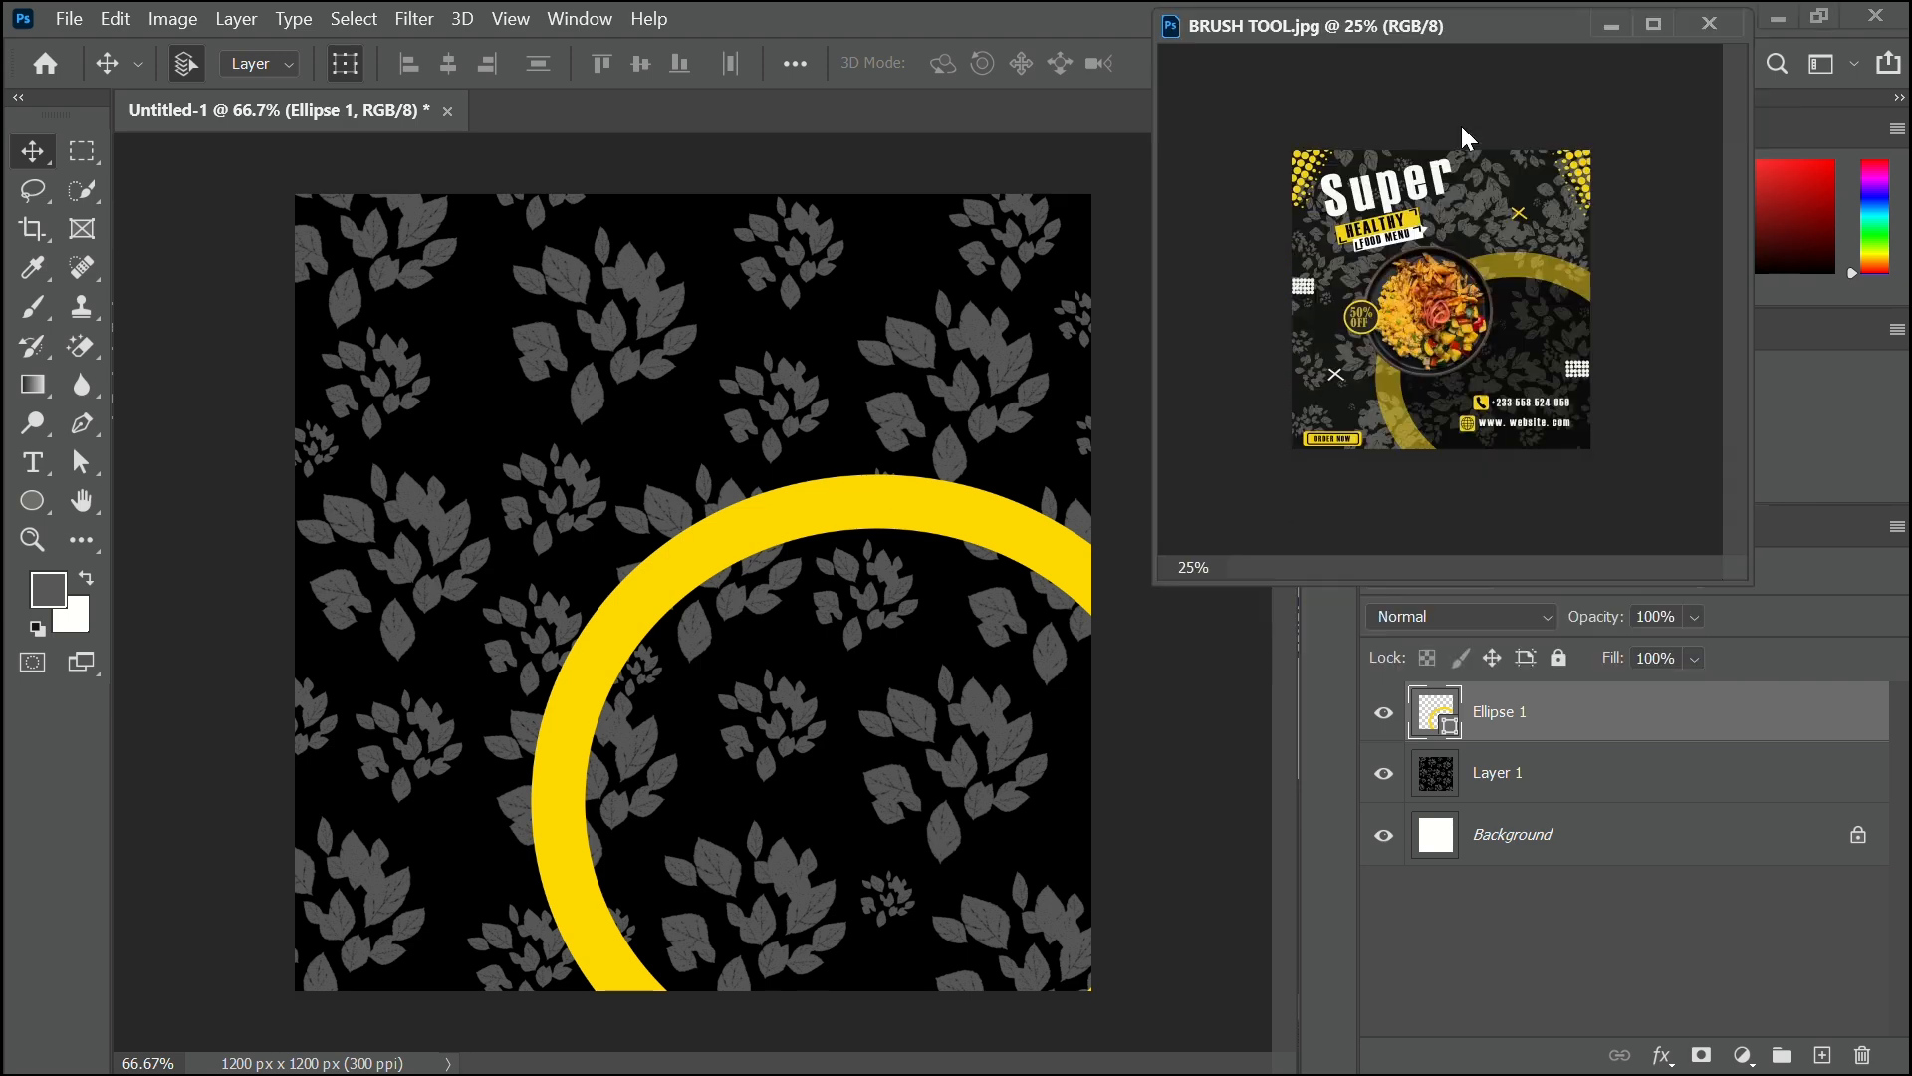
pyautogui.click(947, 517)
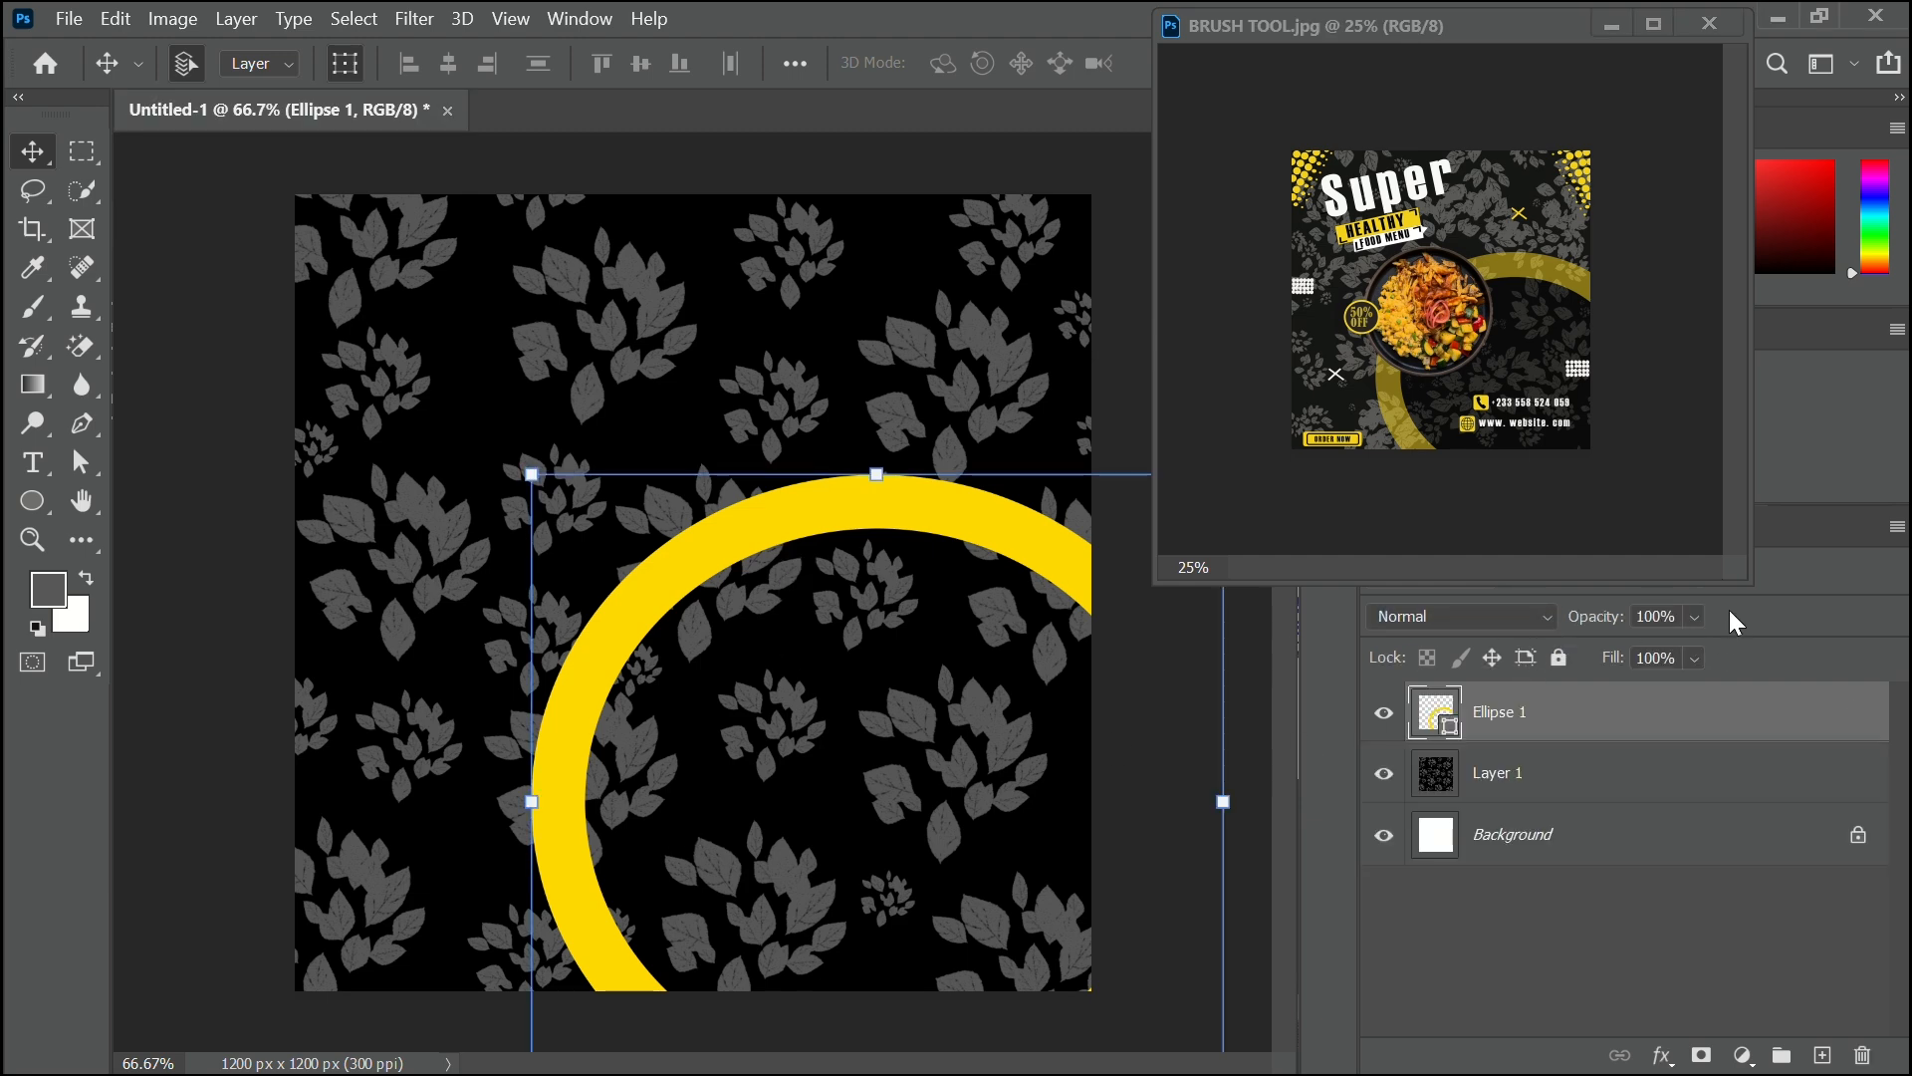
pyautogui.click(1696, 616)
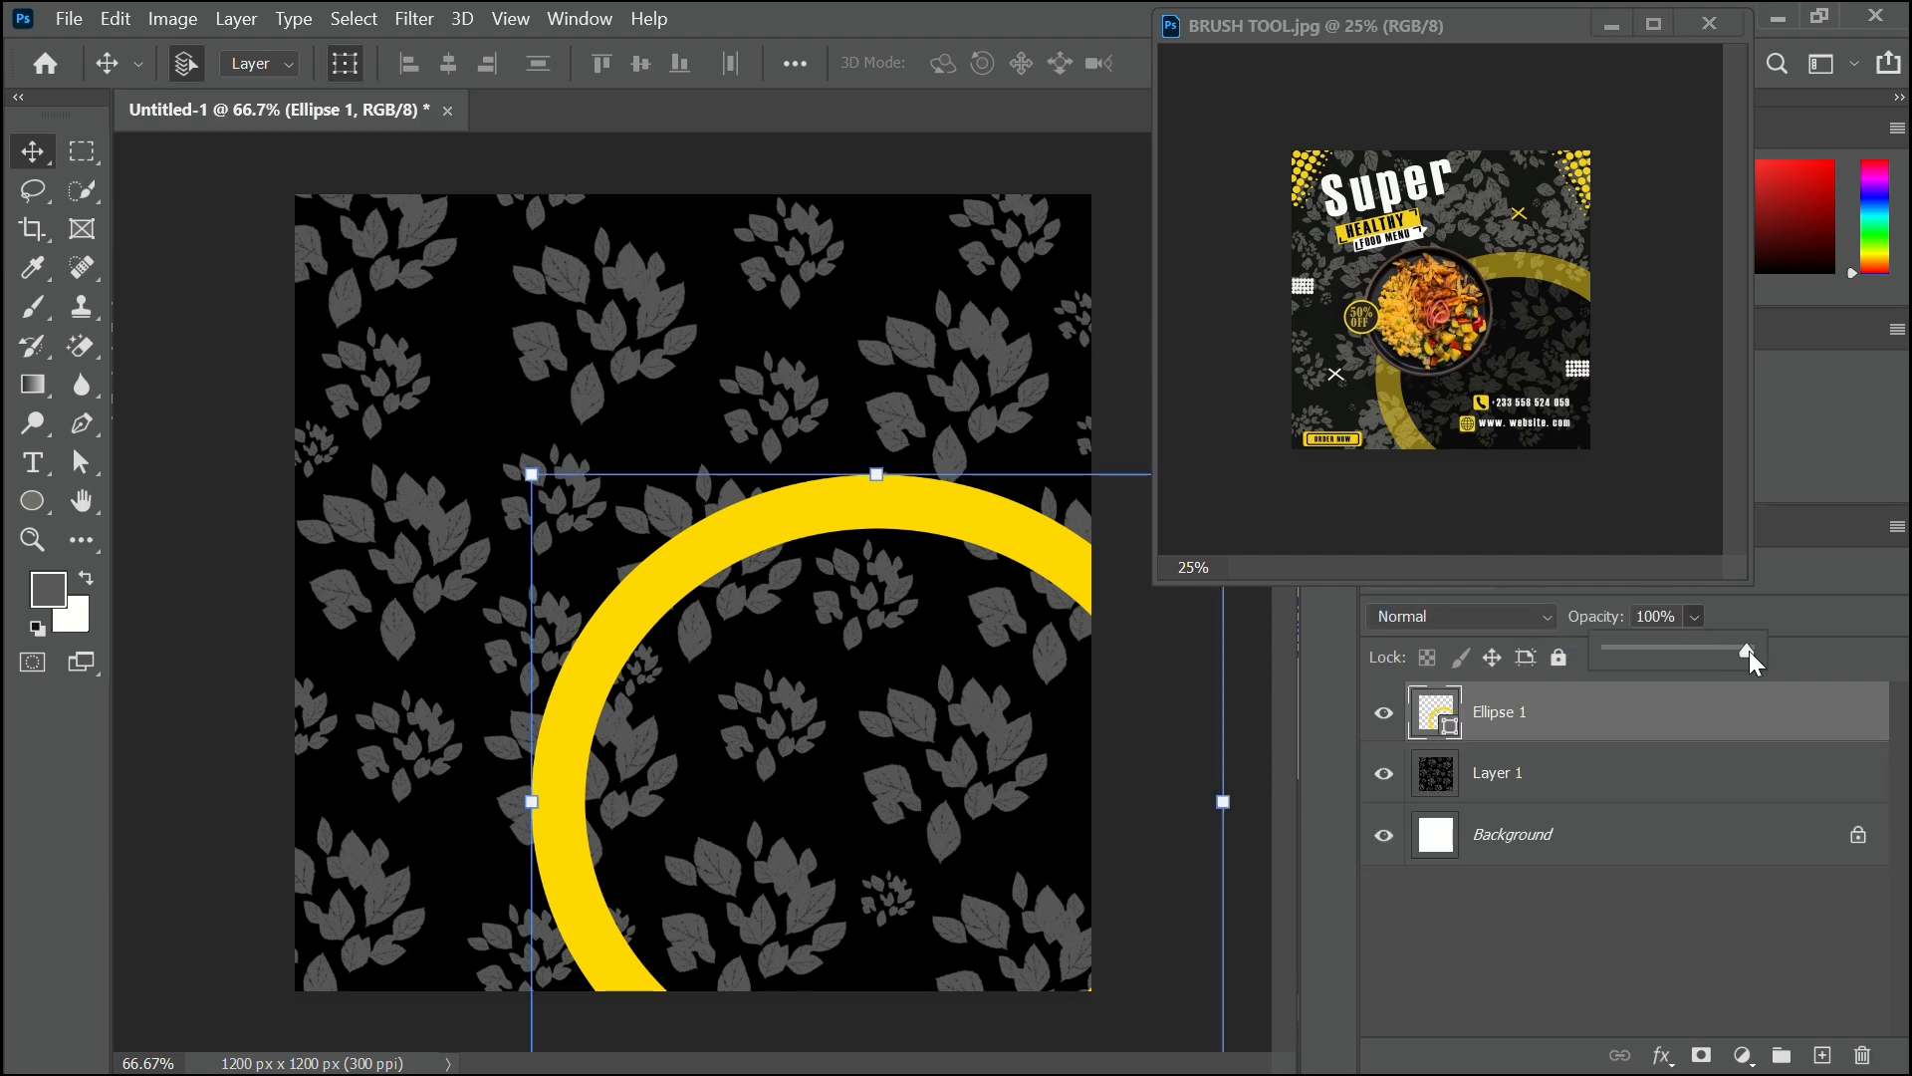
pyautogui.moveTo(1749, 660); pyautogui.dragTo(1705, 664)
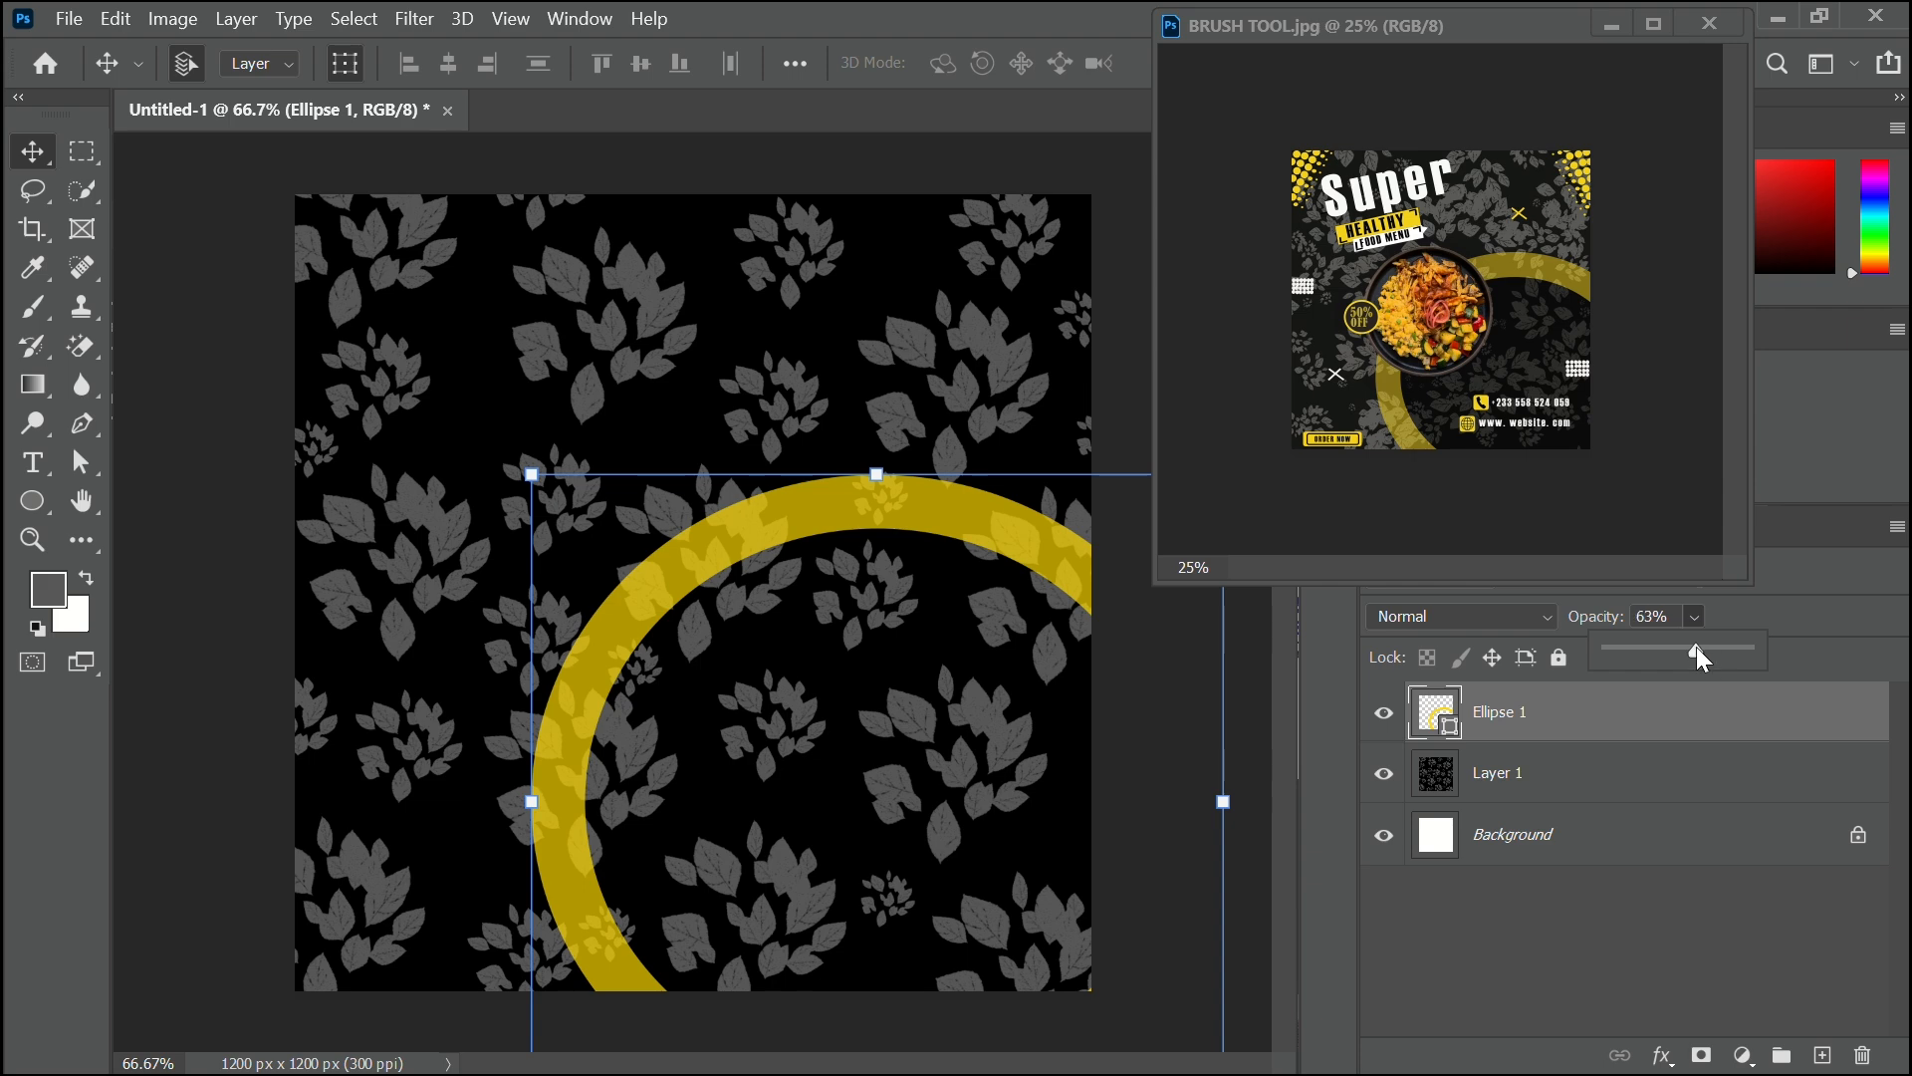
pyautogui.moveTo(1697, 648); pyautogui.dragTo(1691, 650)
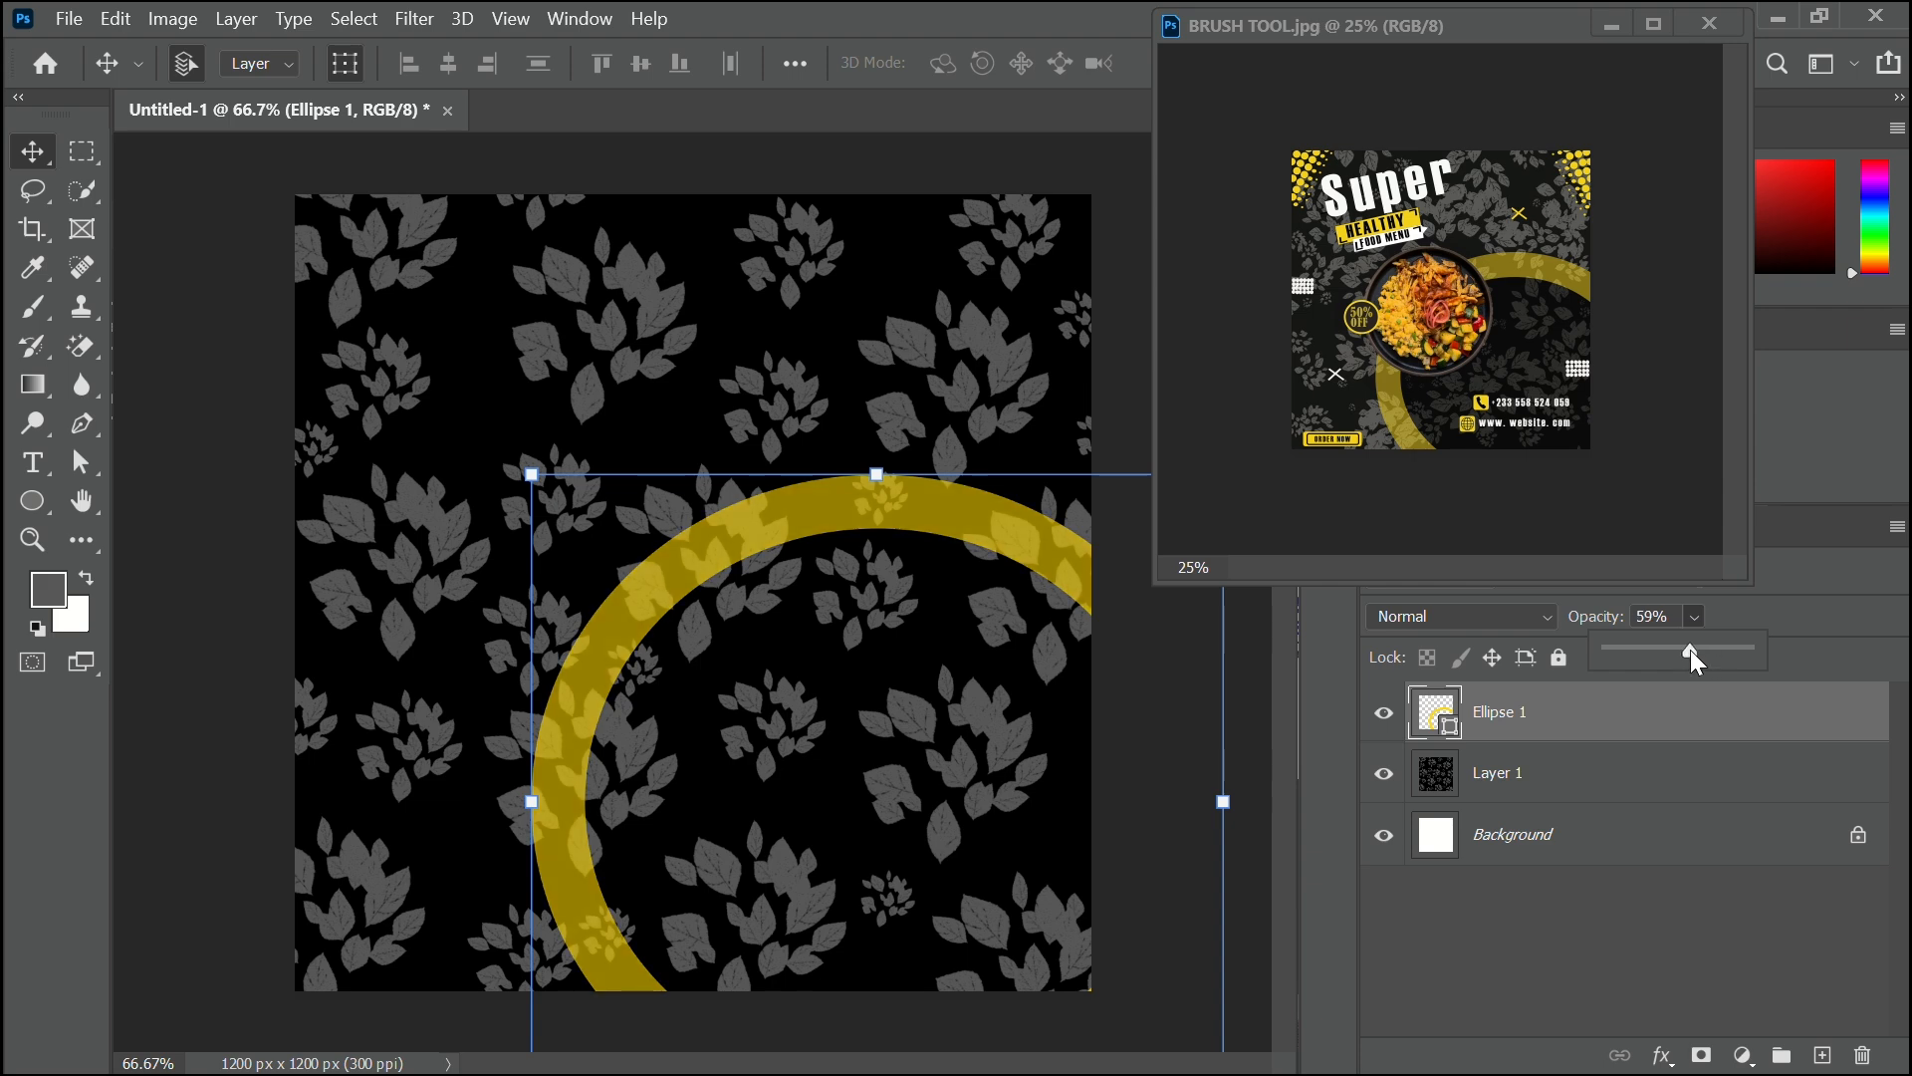
pyautogui.click(1259, 992)
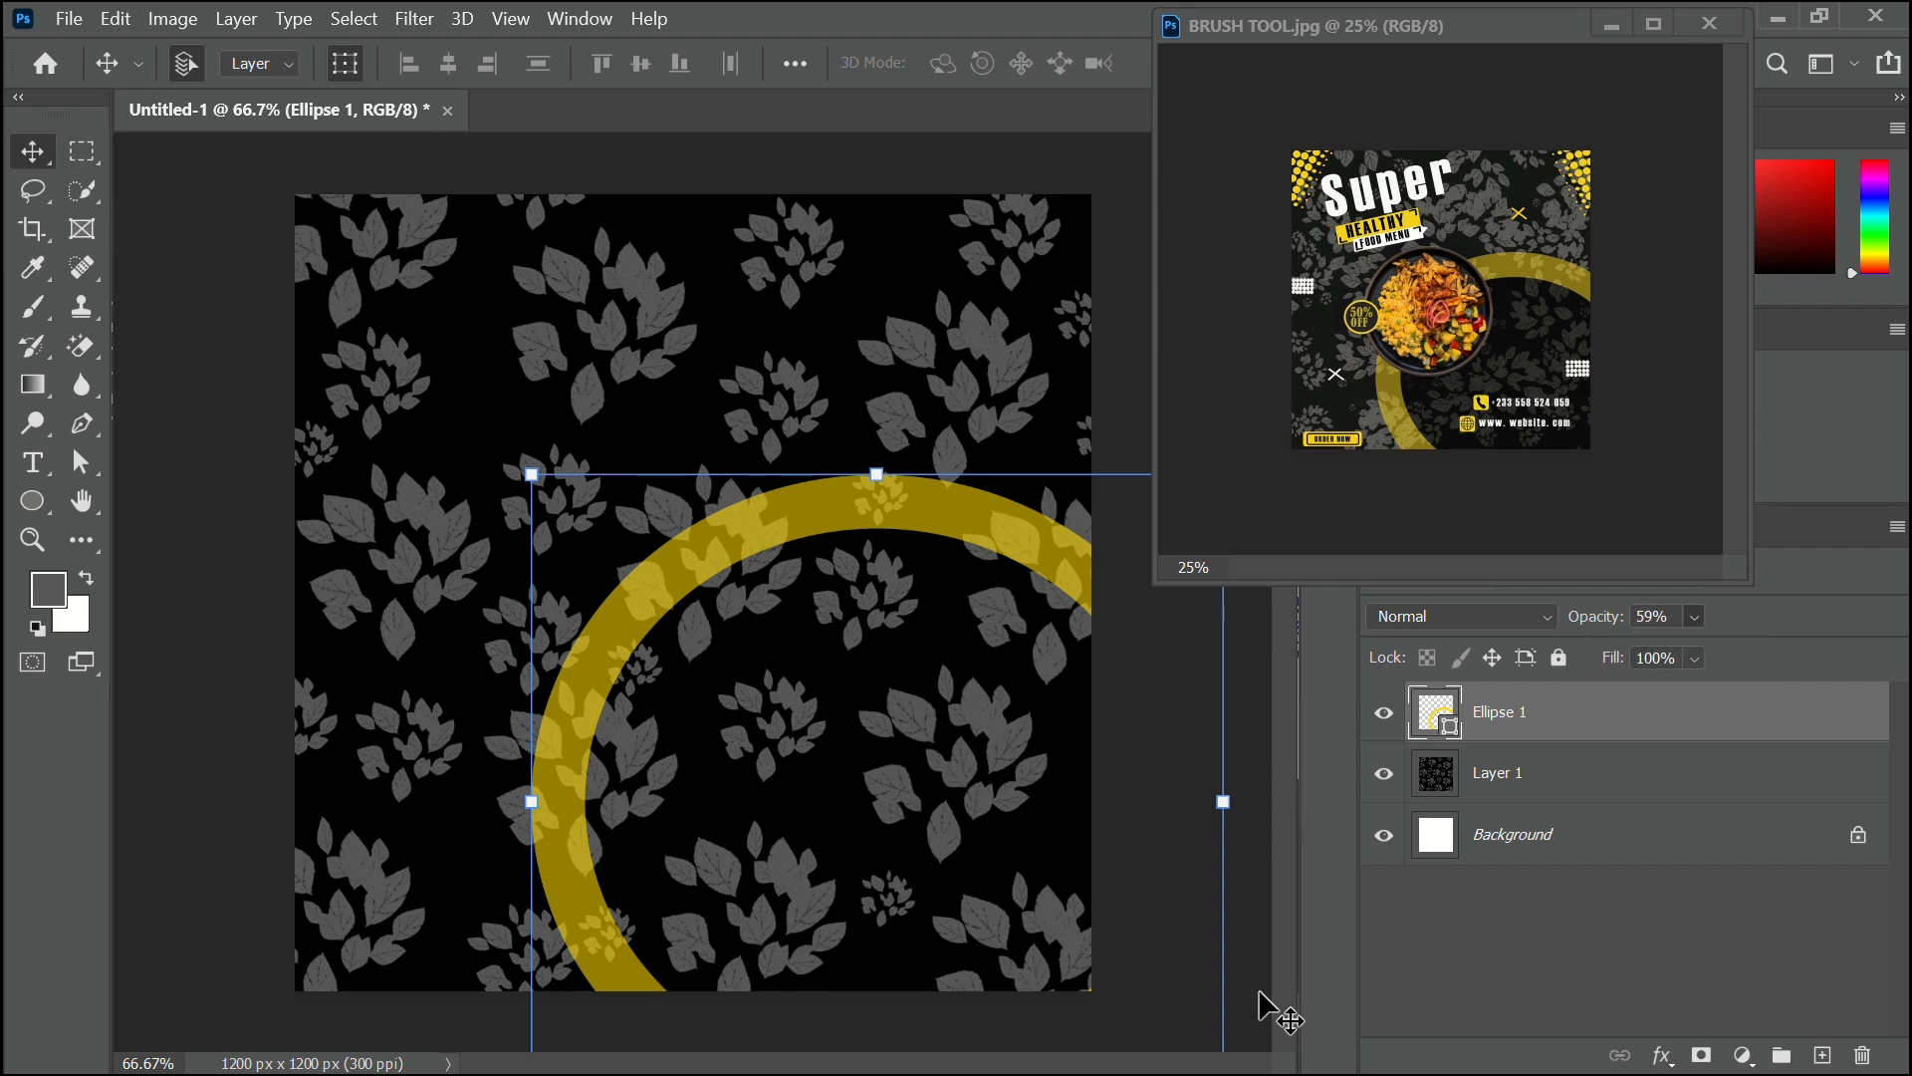
pyautogui.click(1259, 992)
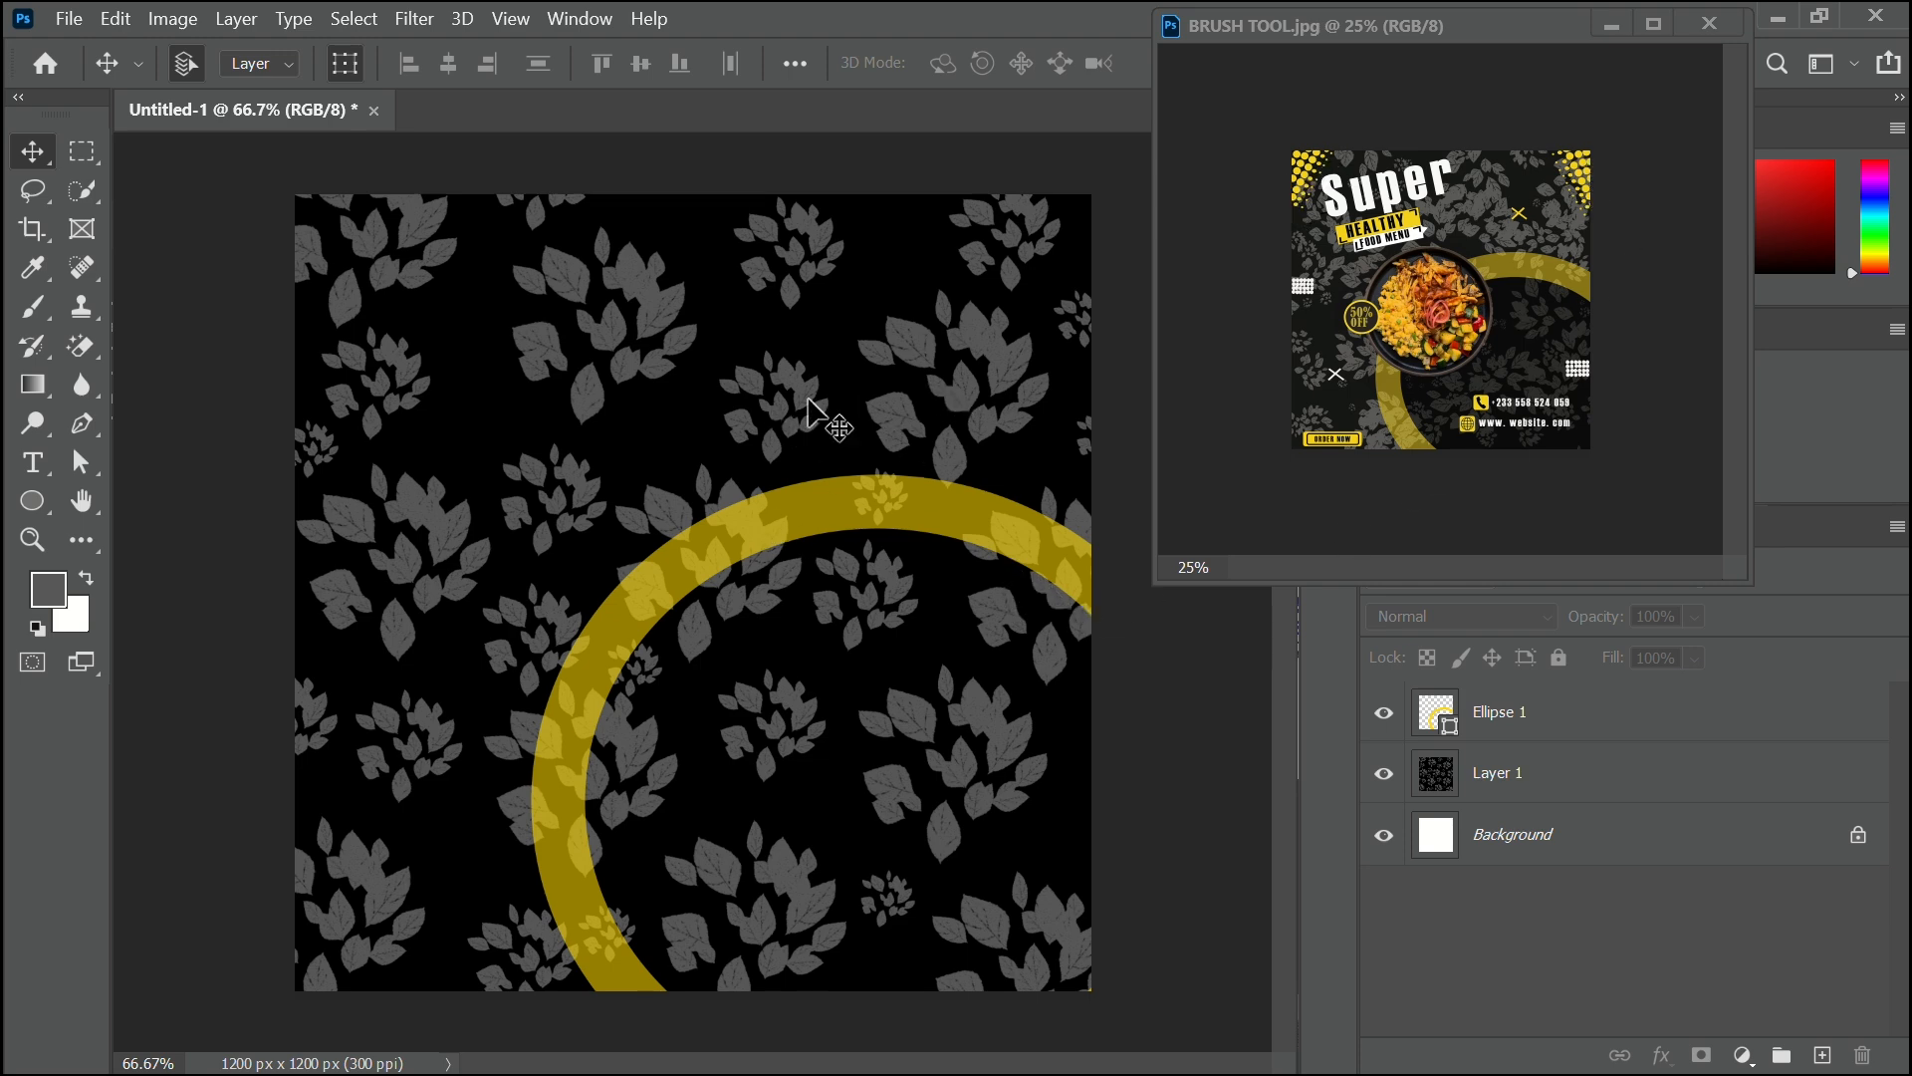
# Set the Ellipse Tool to a yellow fill with no stroke.
pyautogui.click(36, 503)
pyautogui.click(32, 503)
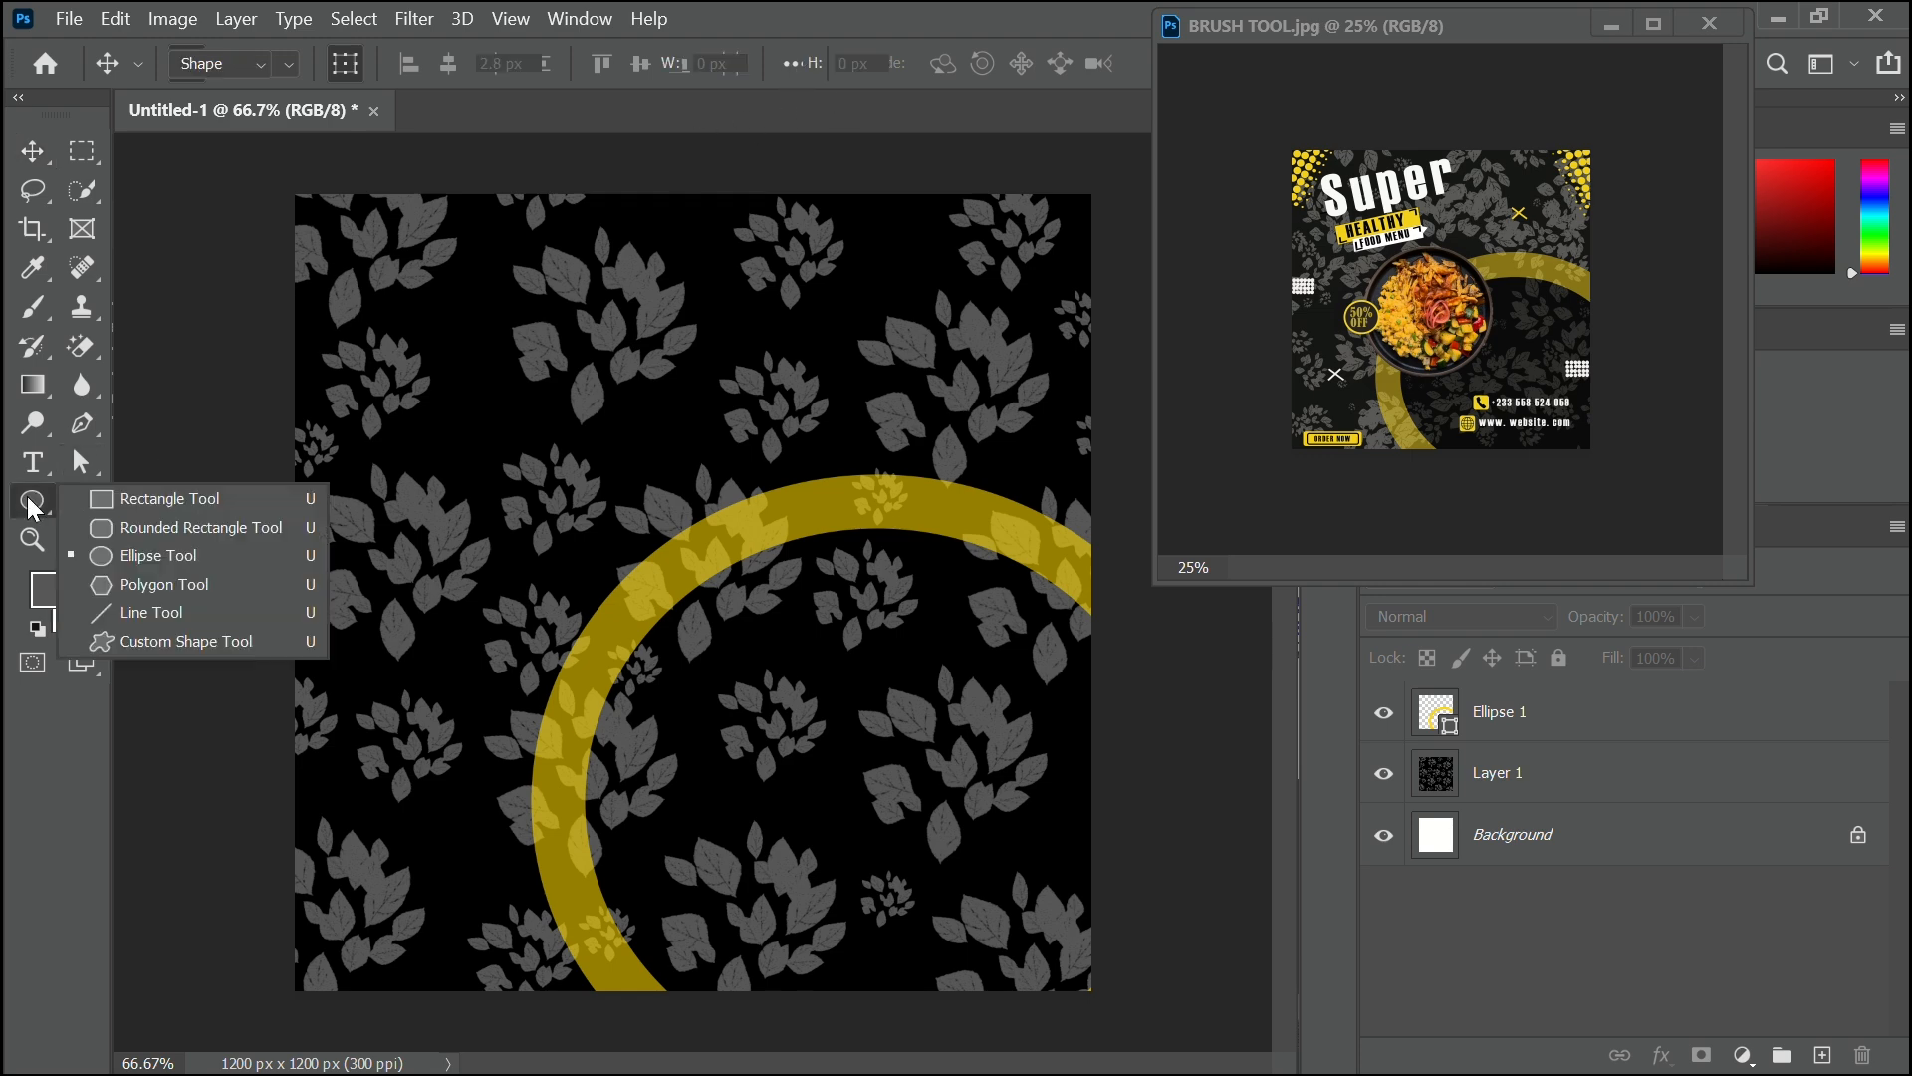
pyautogui.click(183, 555)
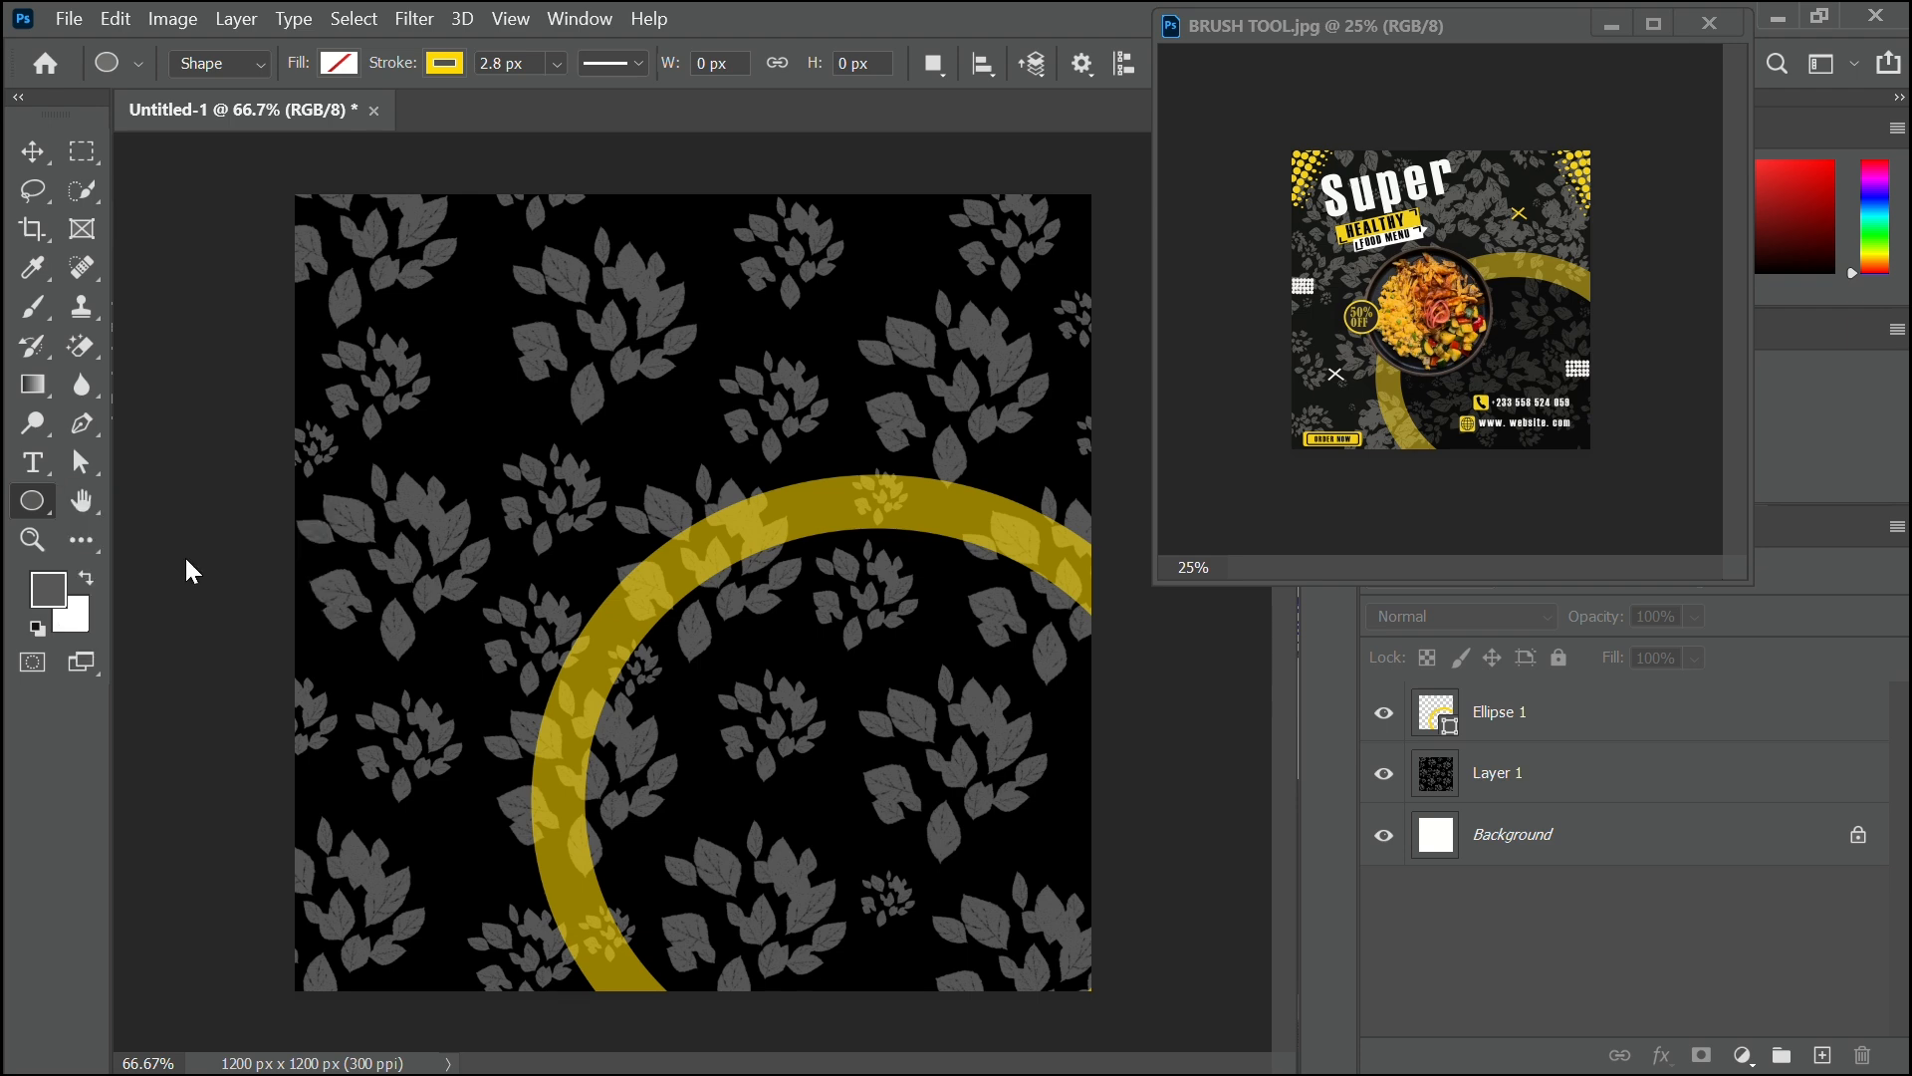
pyautogui.click(428, 60)
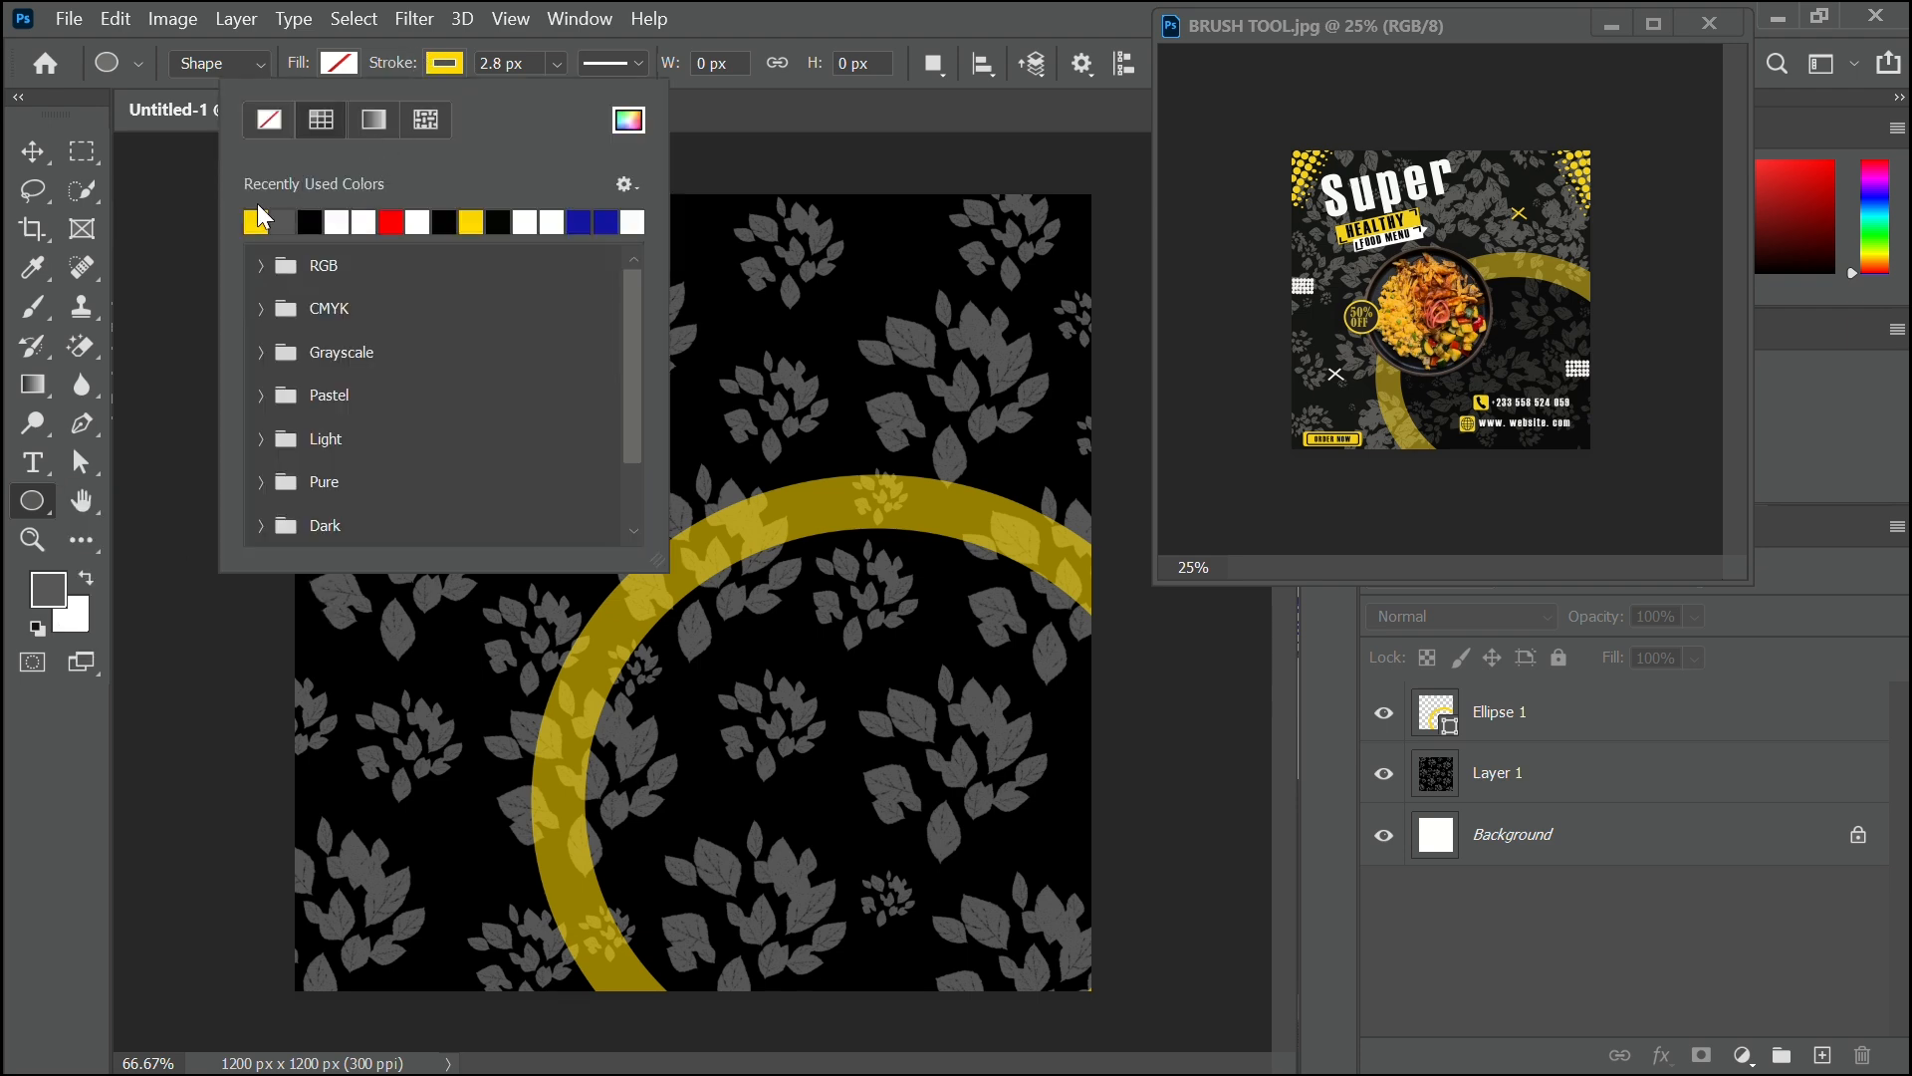
pyautogui.click(286, 131)
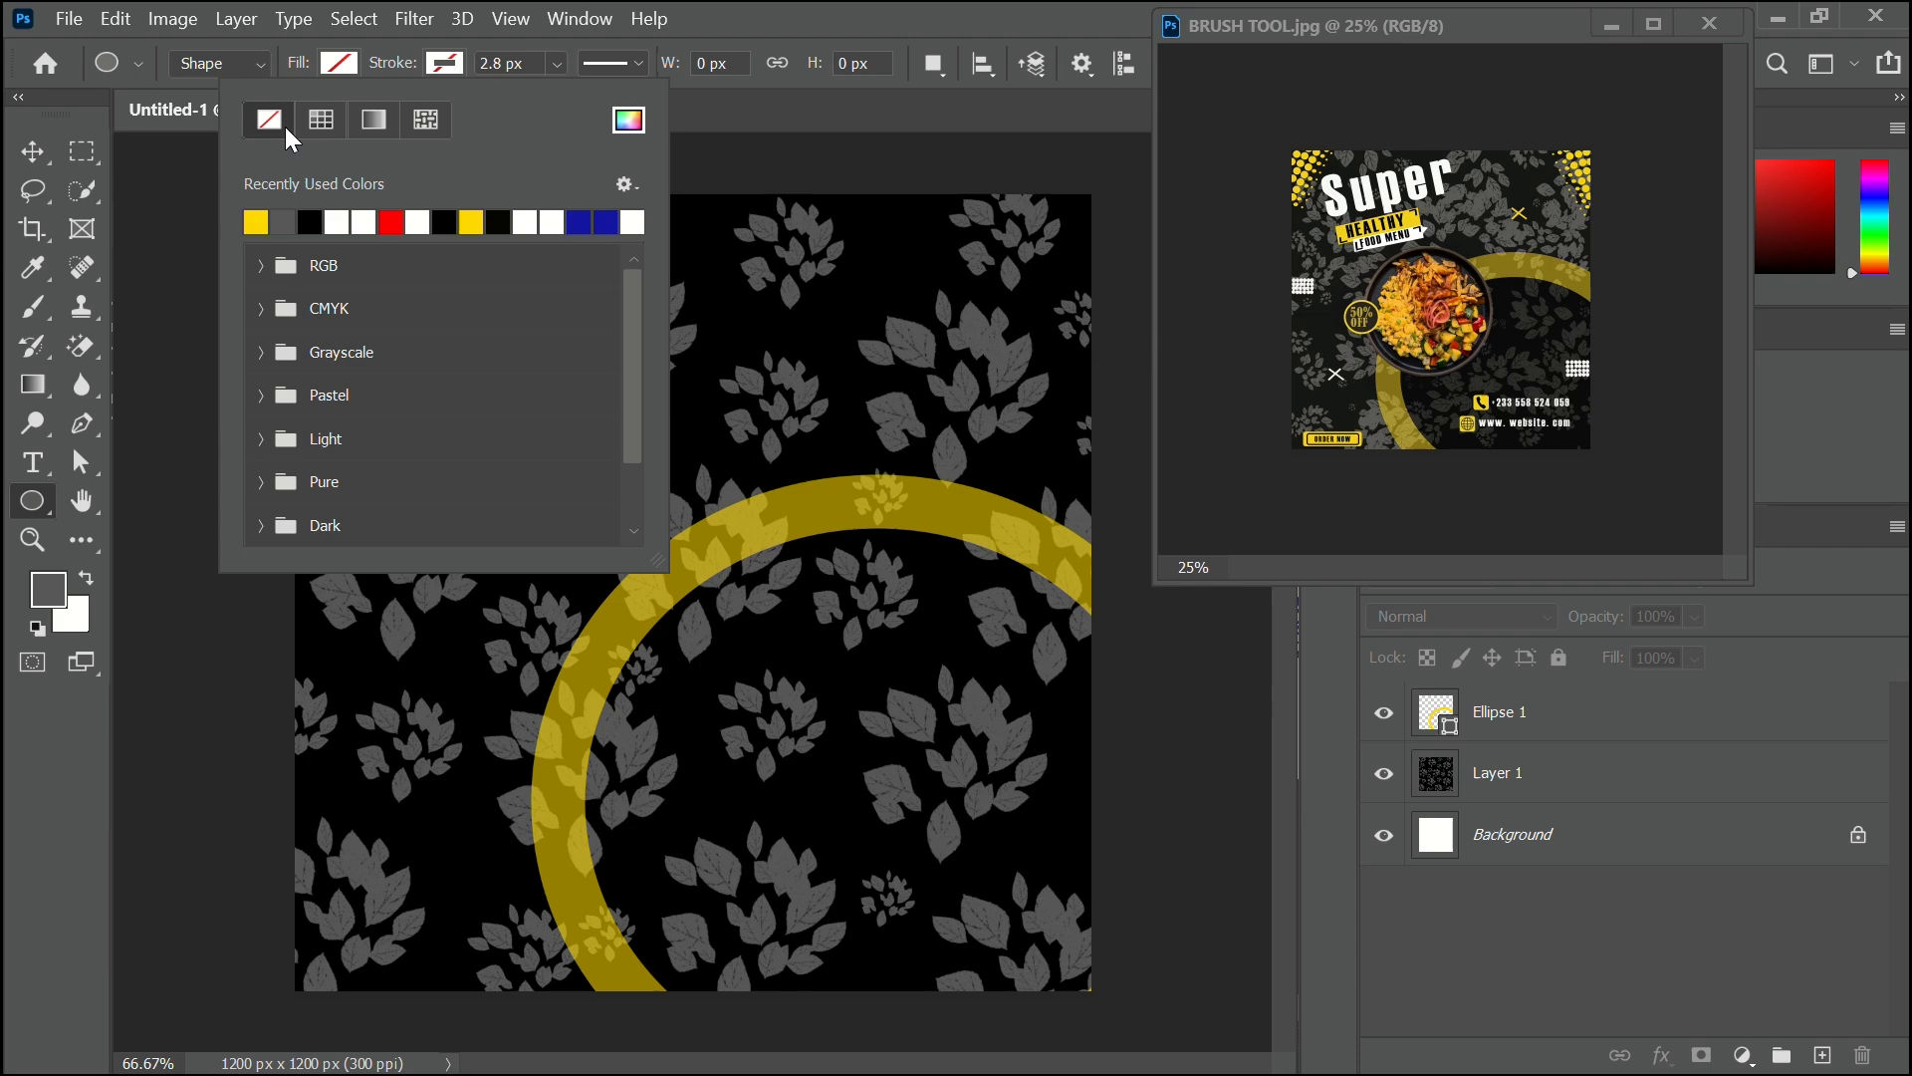
pyautogui.click(344, 64)
pyautogui.click(151, 222)
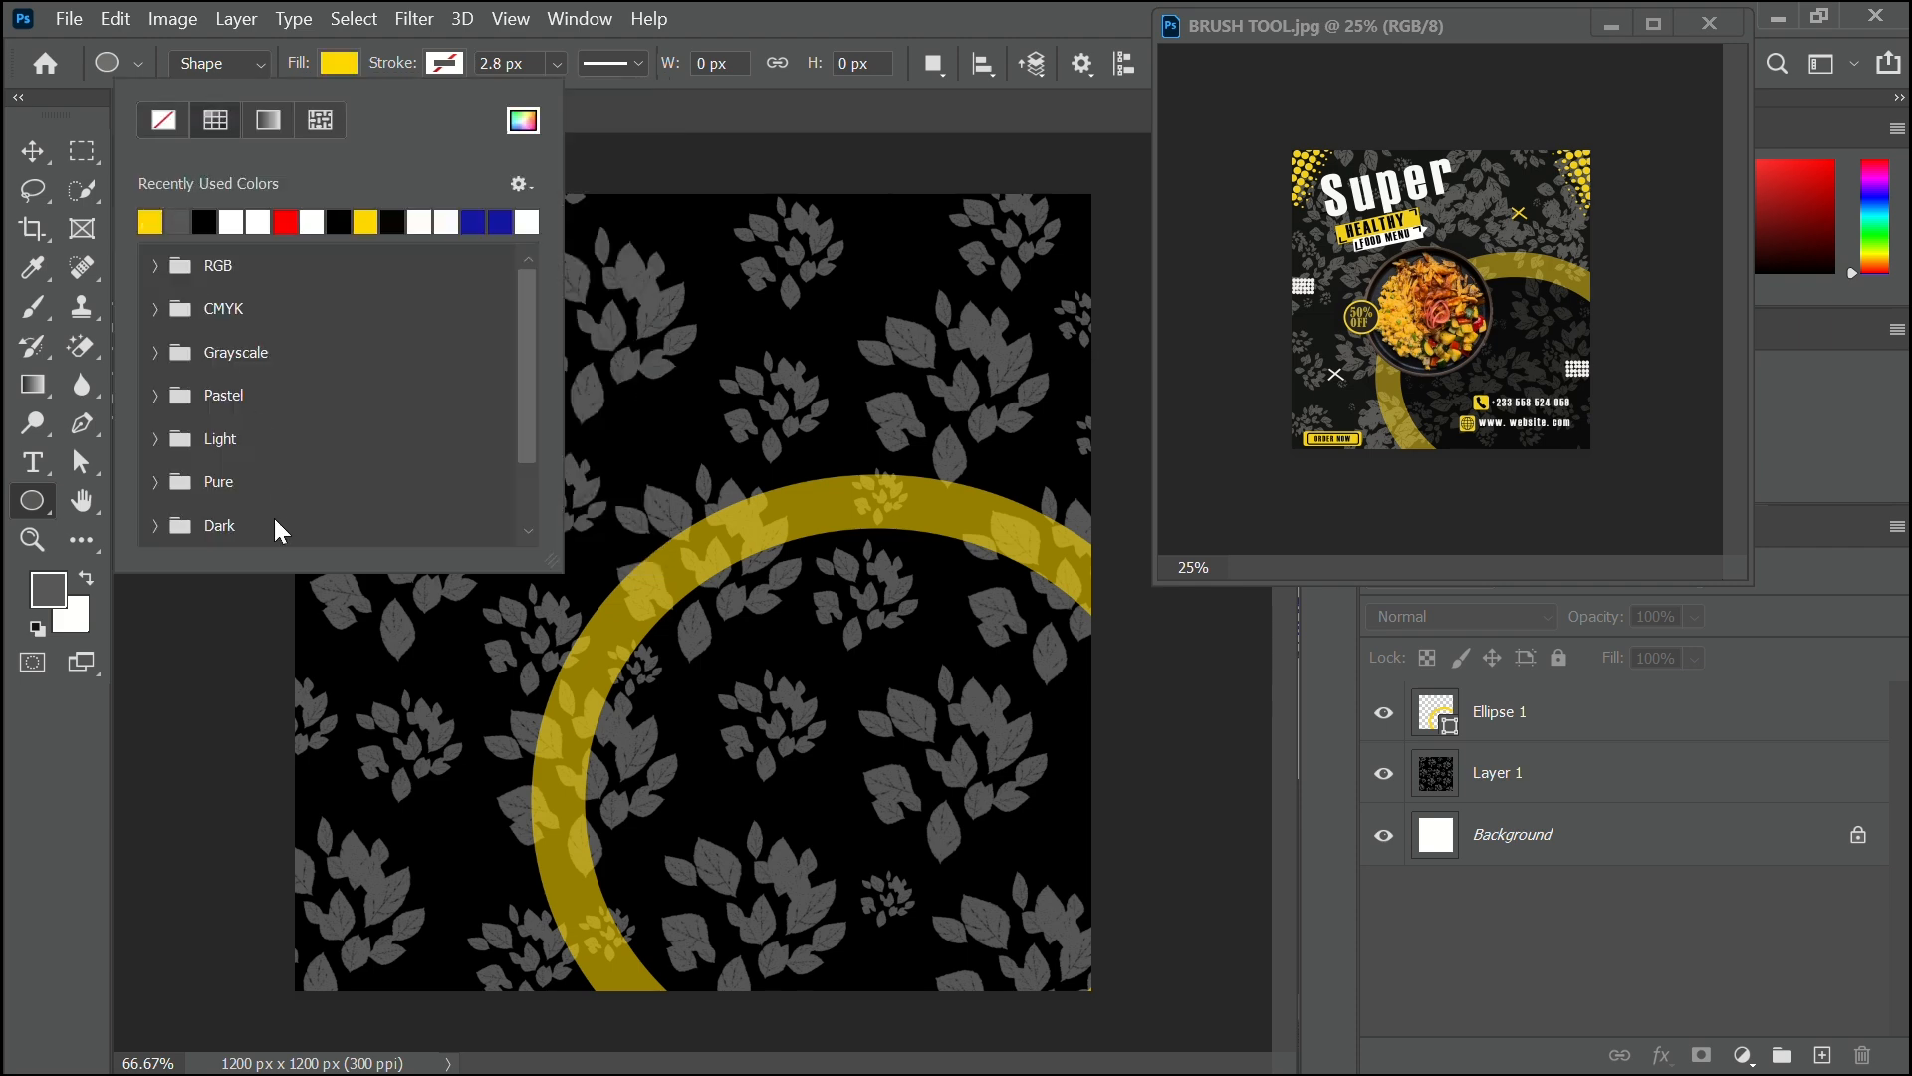
# Draw a 30 × 30 px yellow dot near the canvas's top-left corner.
pyautogui.click(222, 709)
pyautogui.click(395, 390)
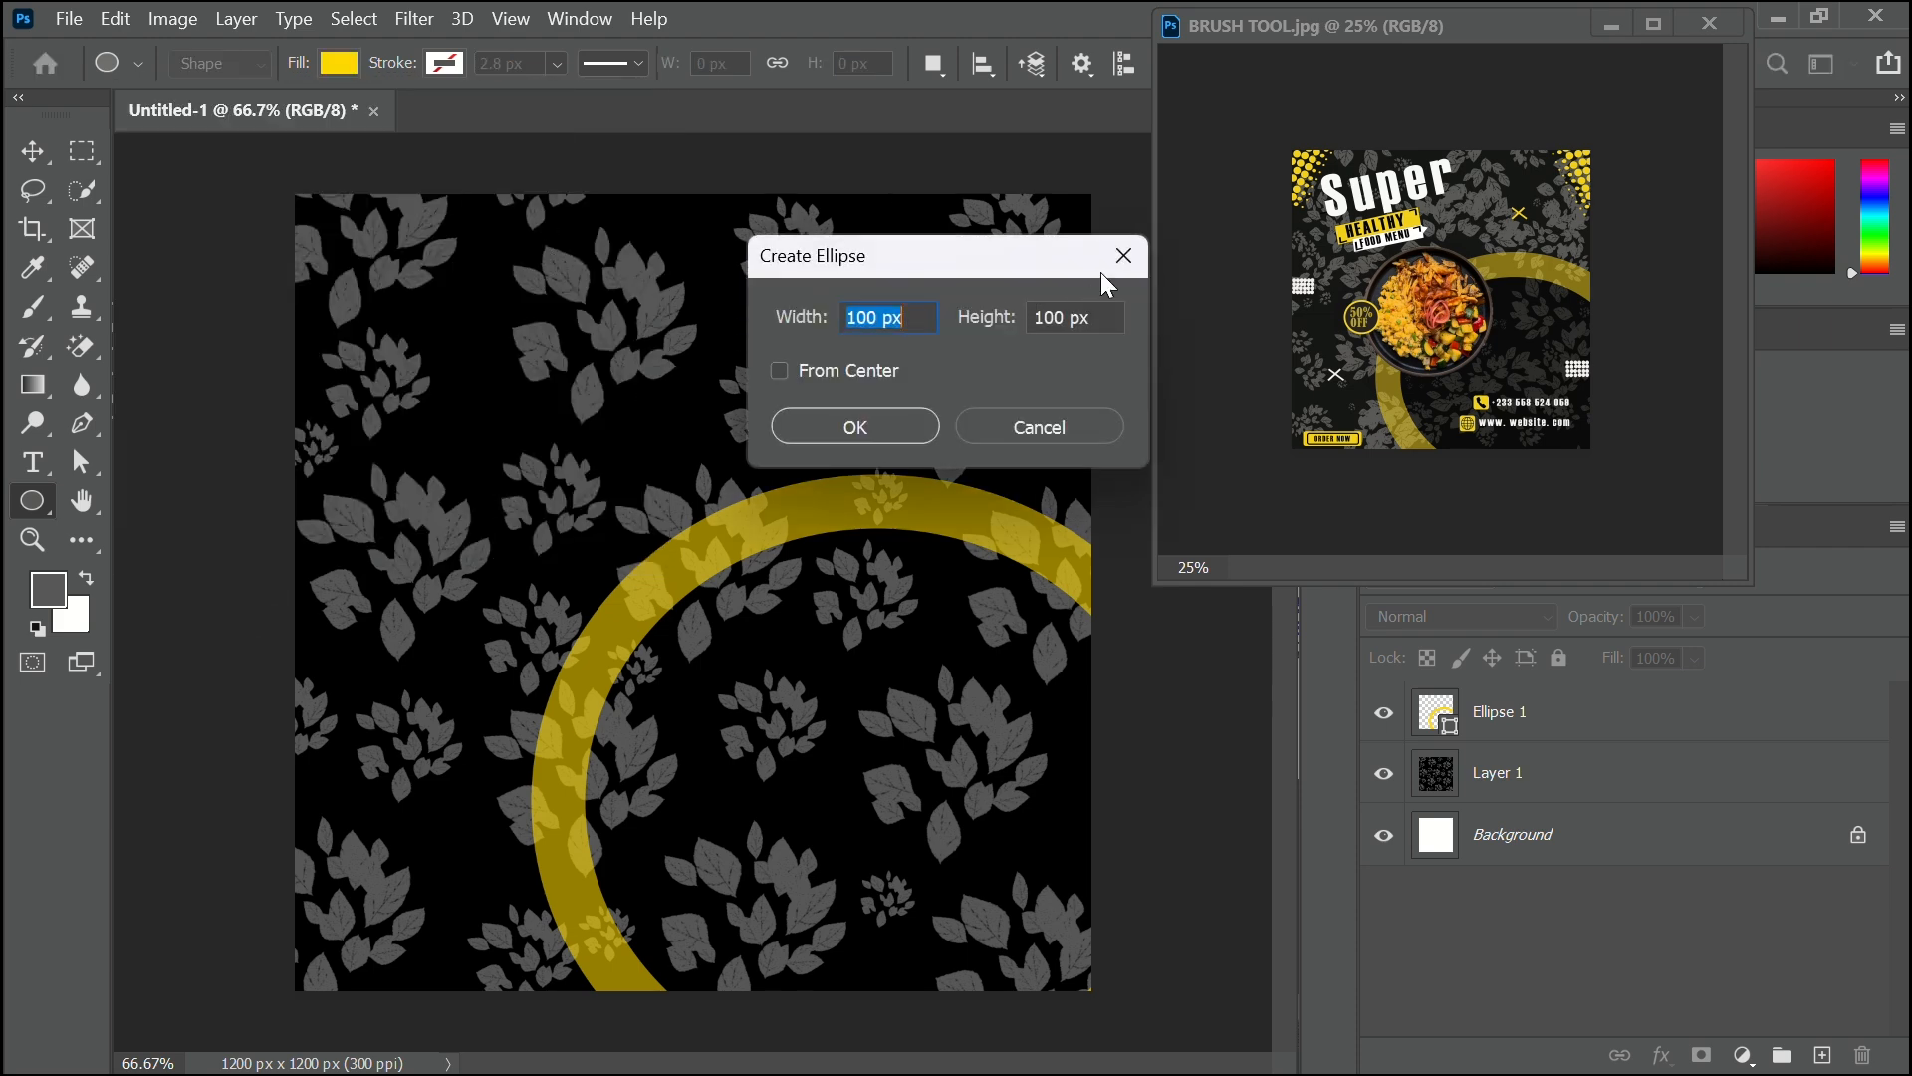
pyautogui.click(1124, 256)
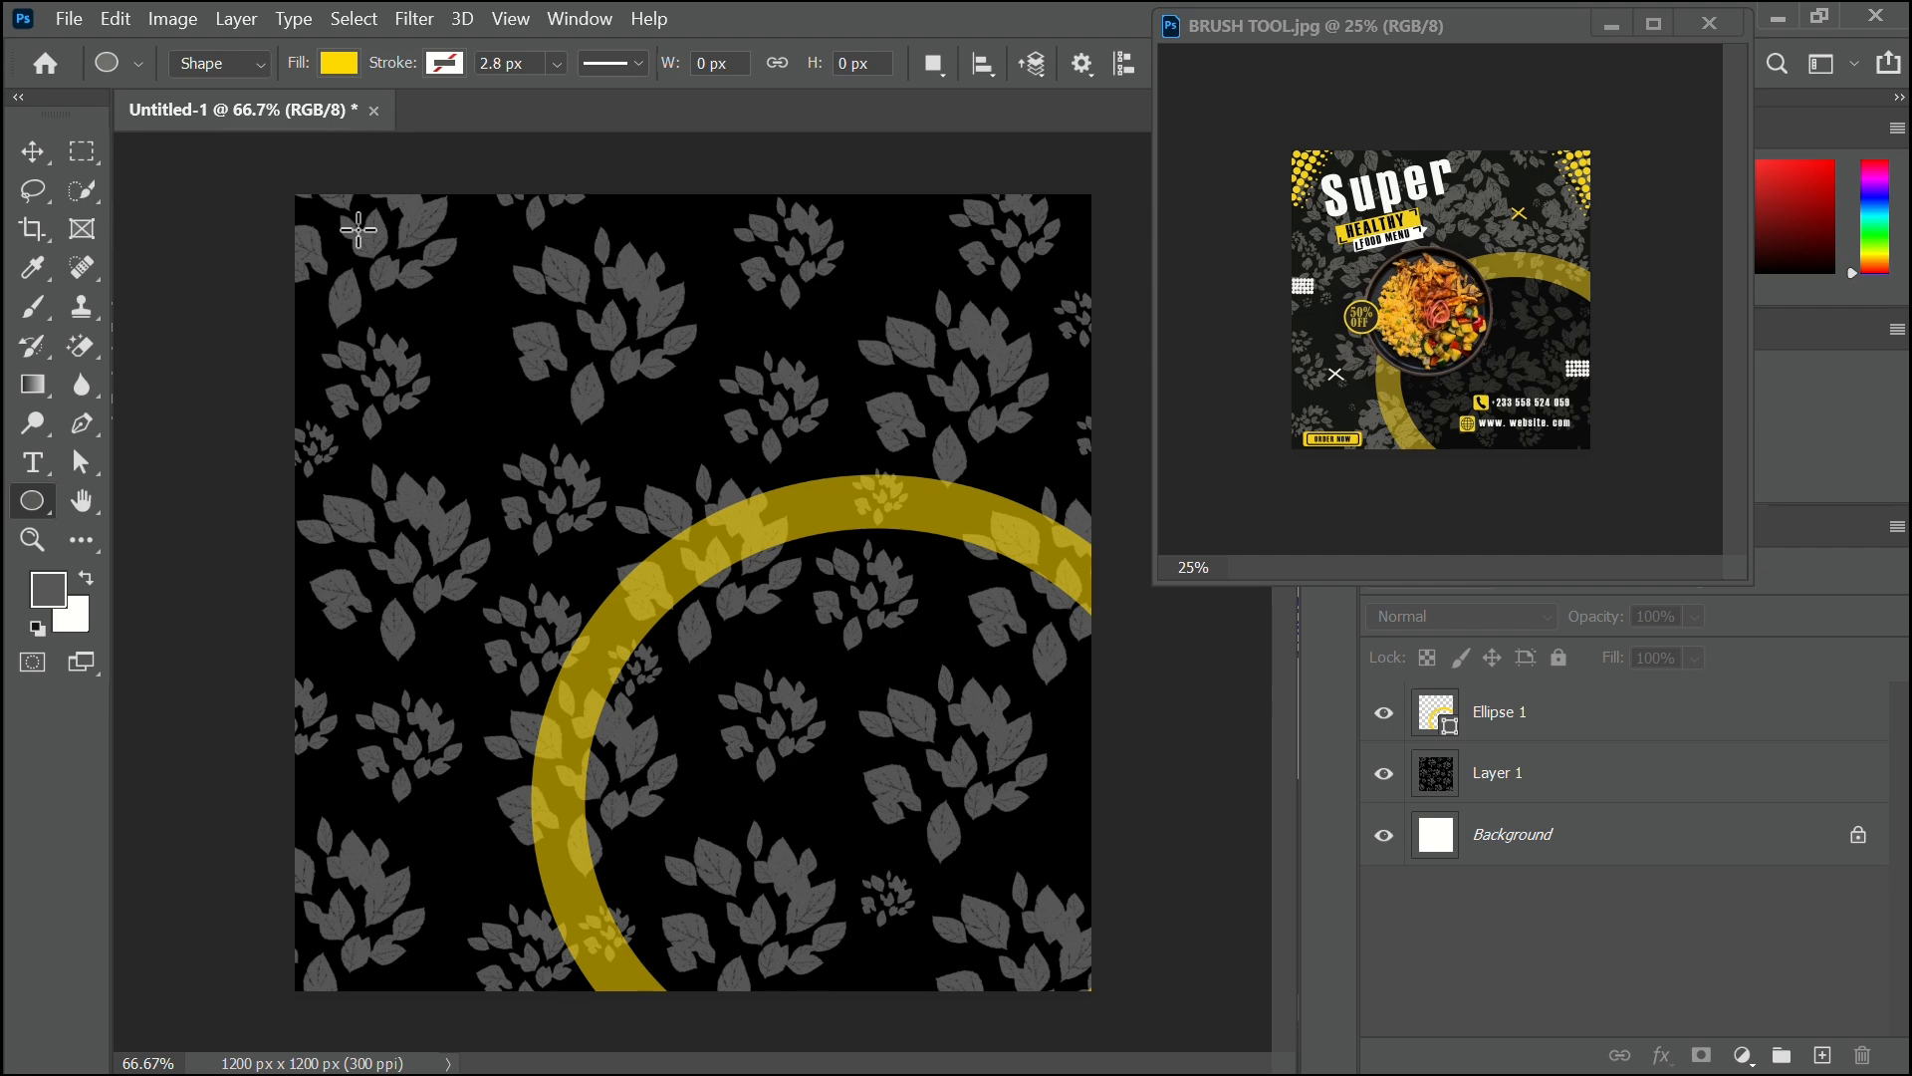
pyautogui.moveTo(319, 222); pyautogui.dragTo(339, 241)
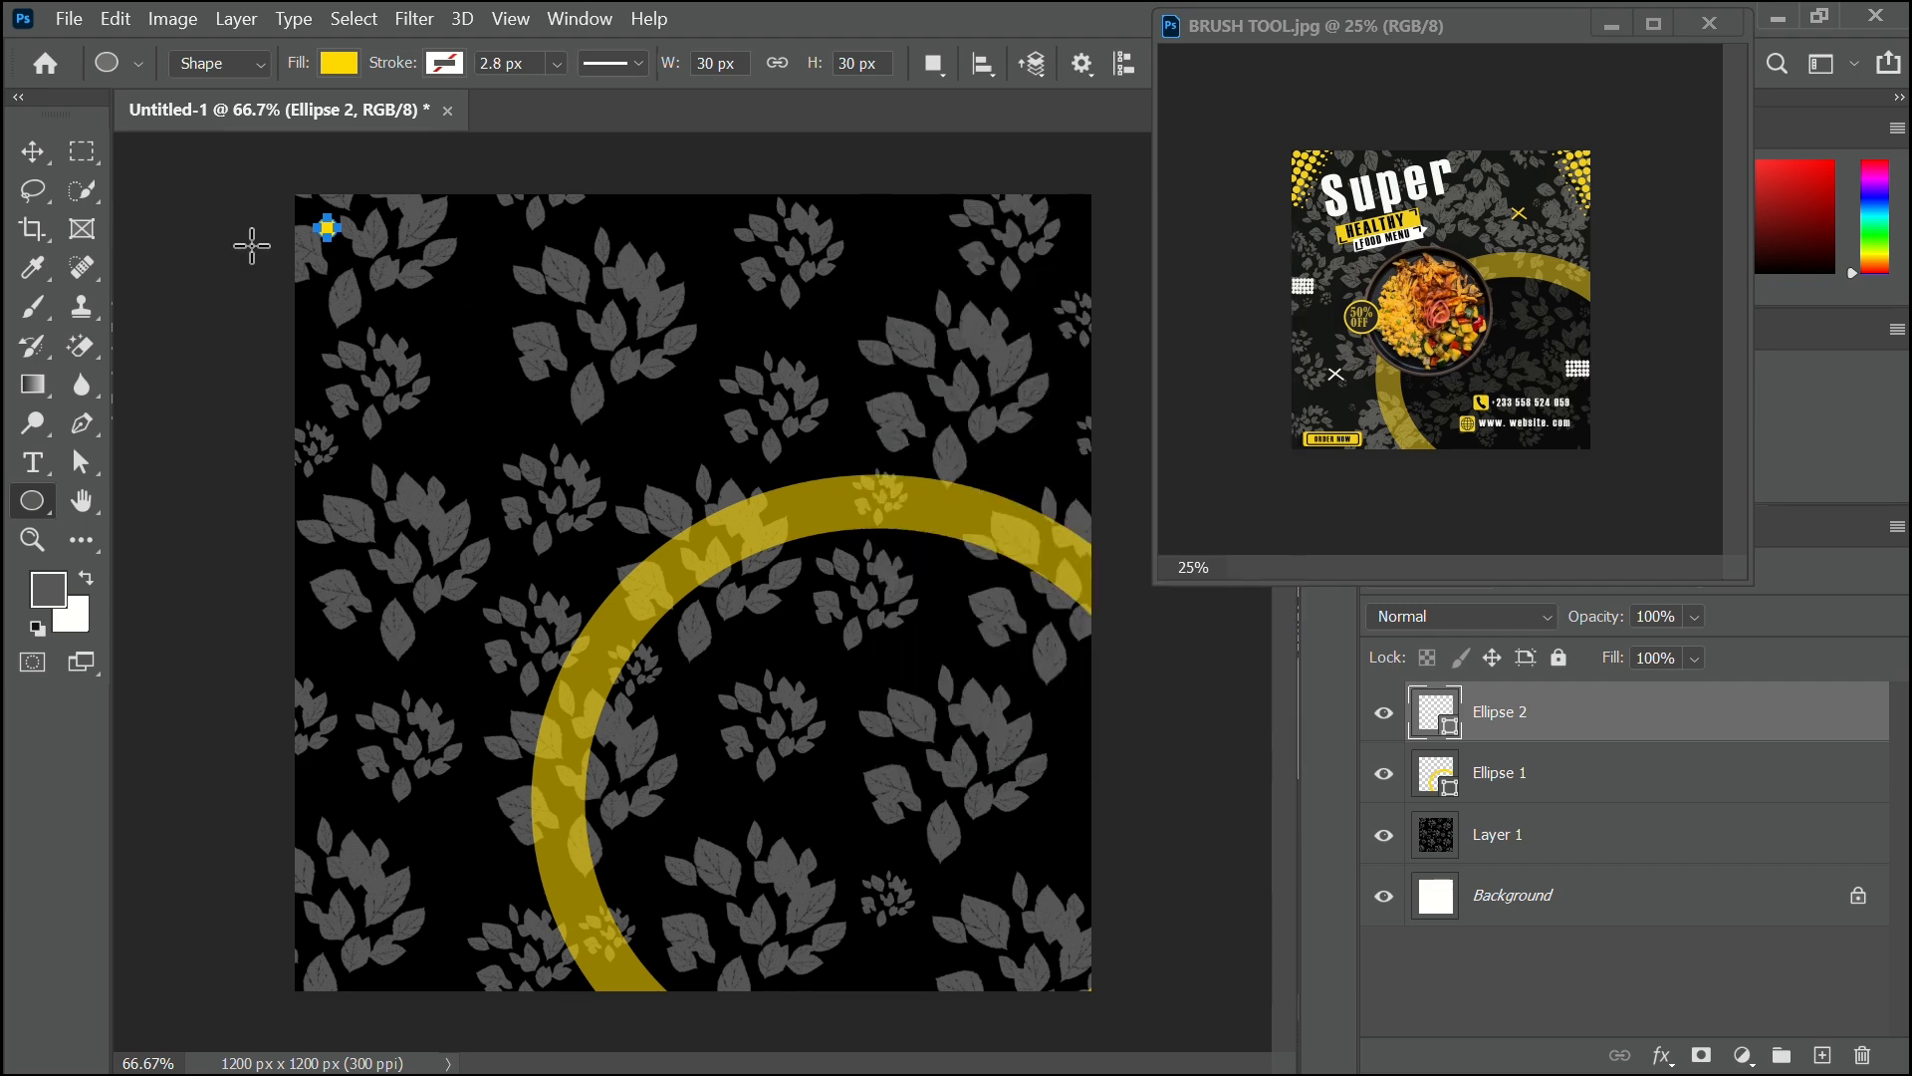
# Duplicate the yellow dot down-left and lock the leaf background layer.
pyautogui.click(36, 150)
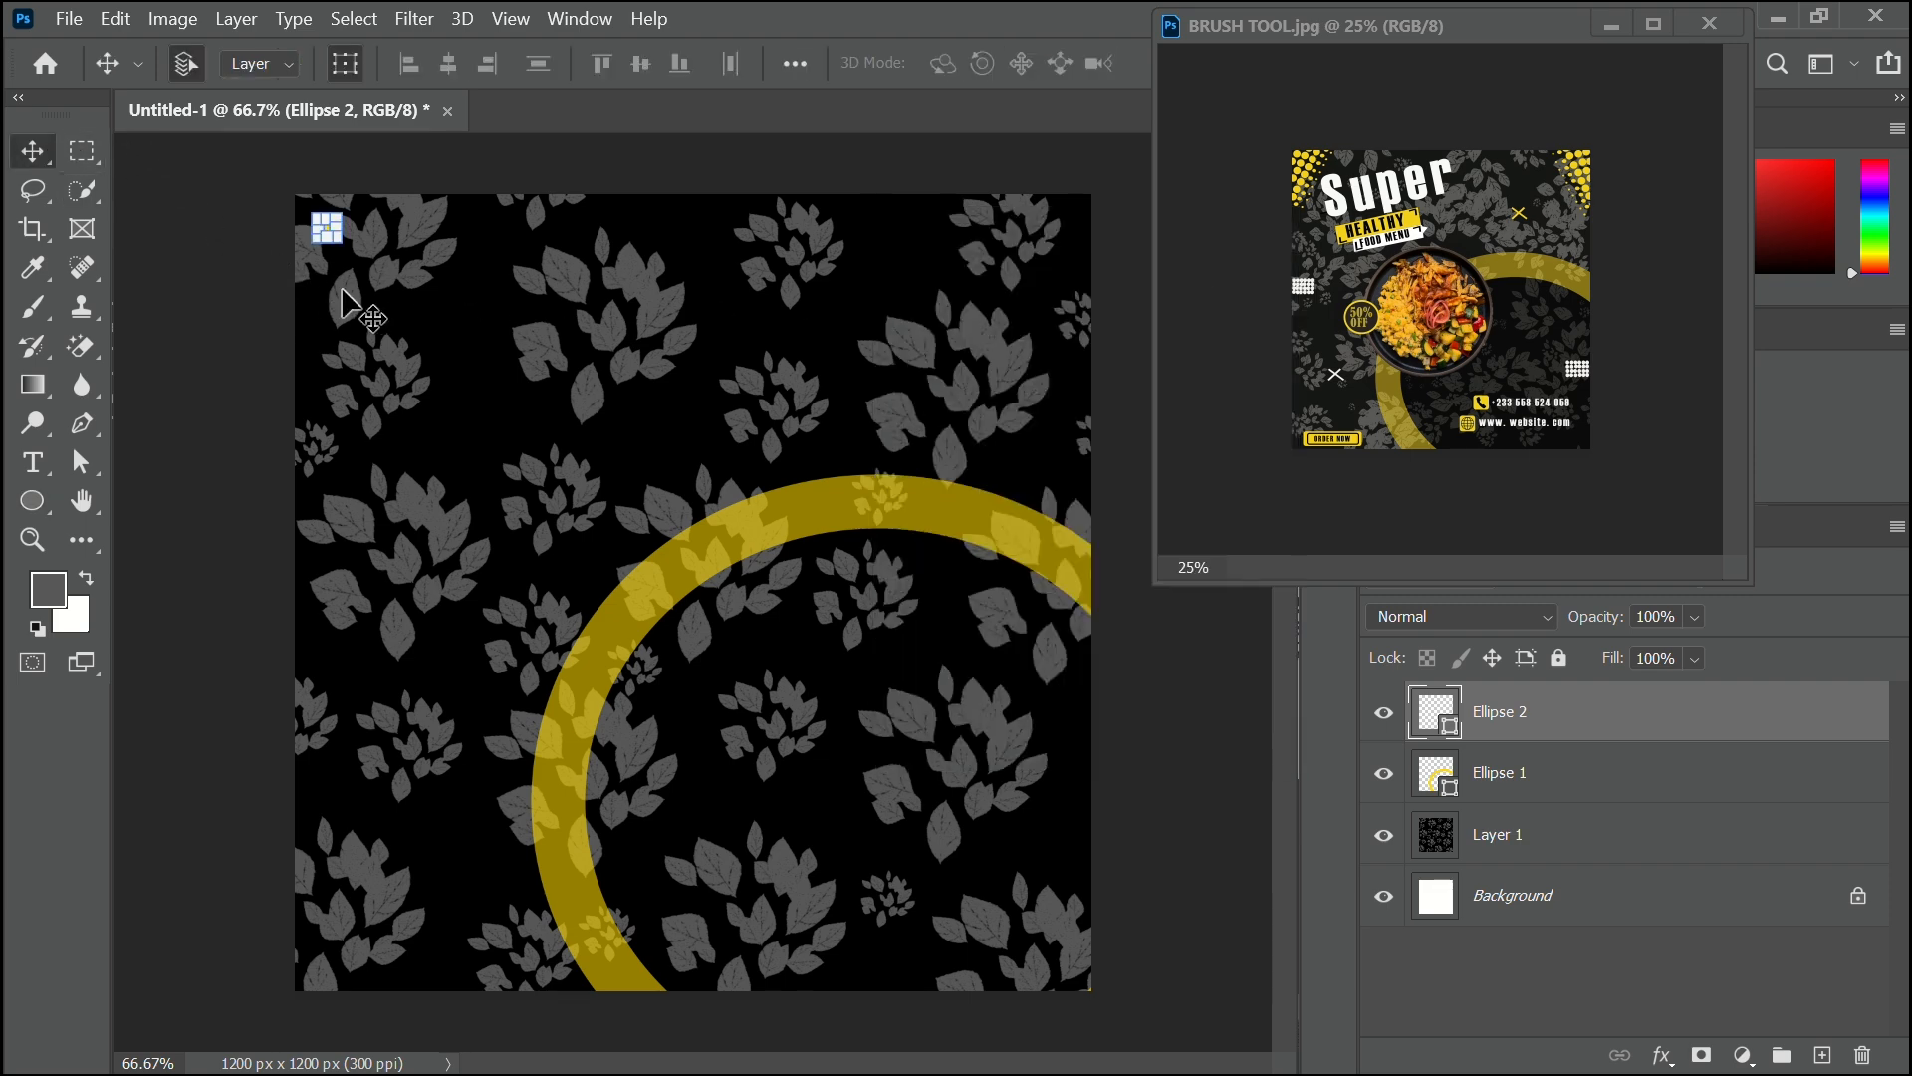
pyautogui.click(248, 358)
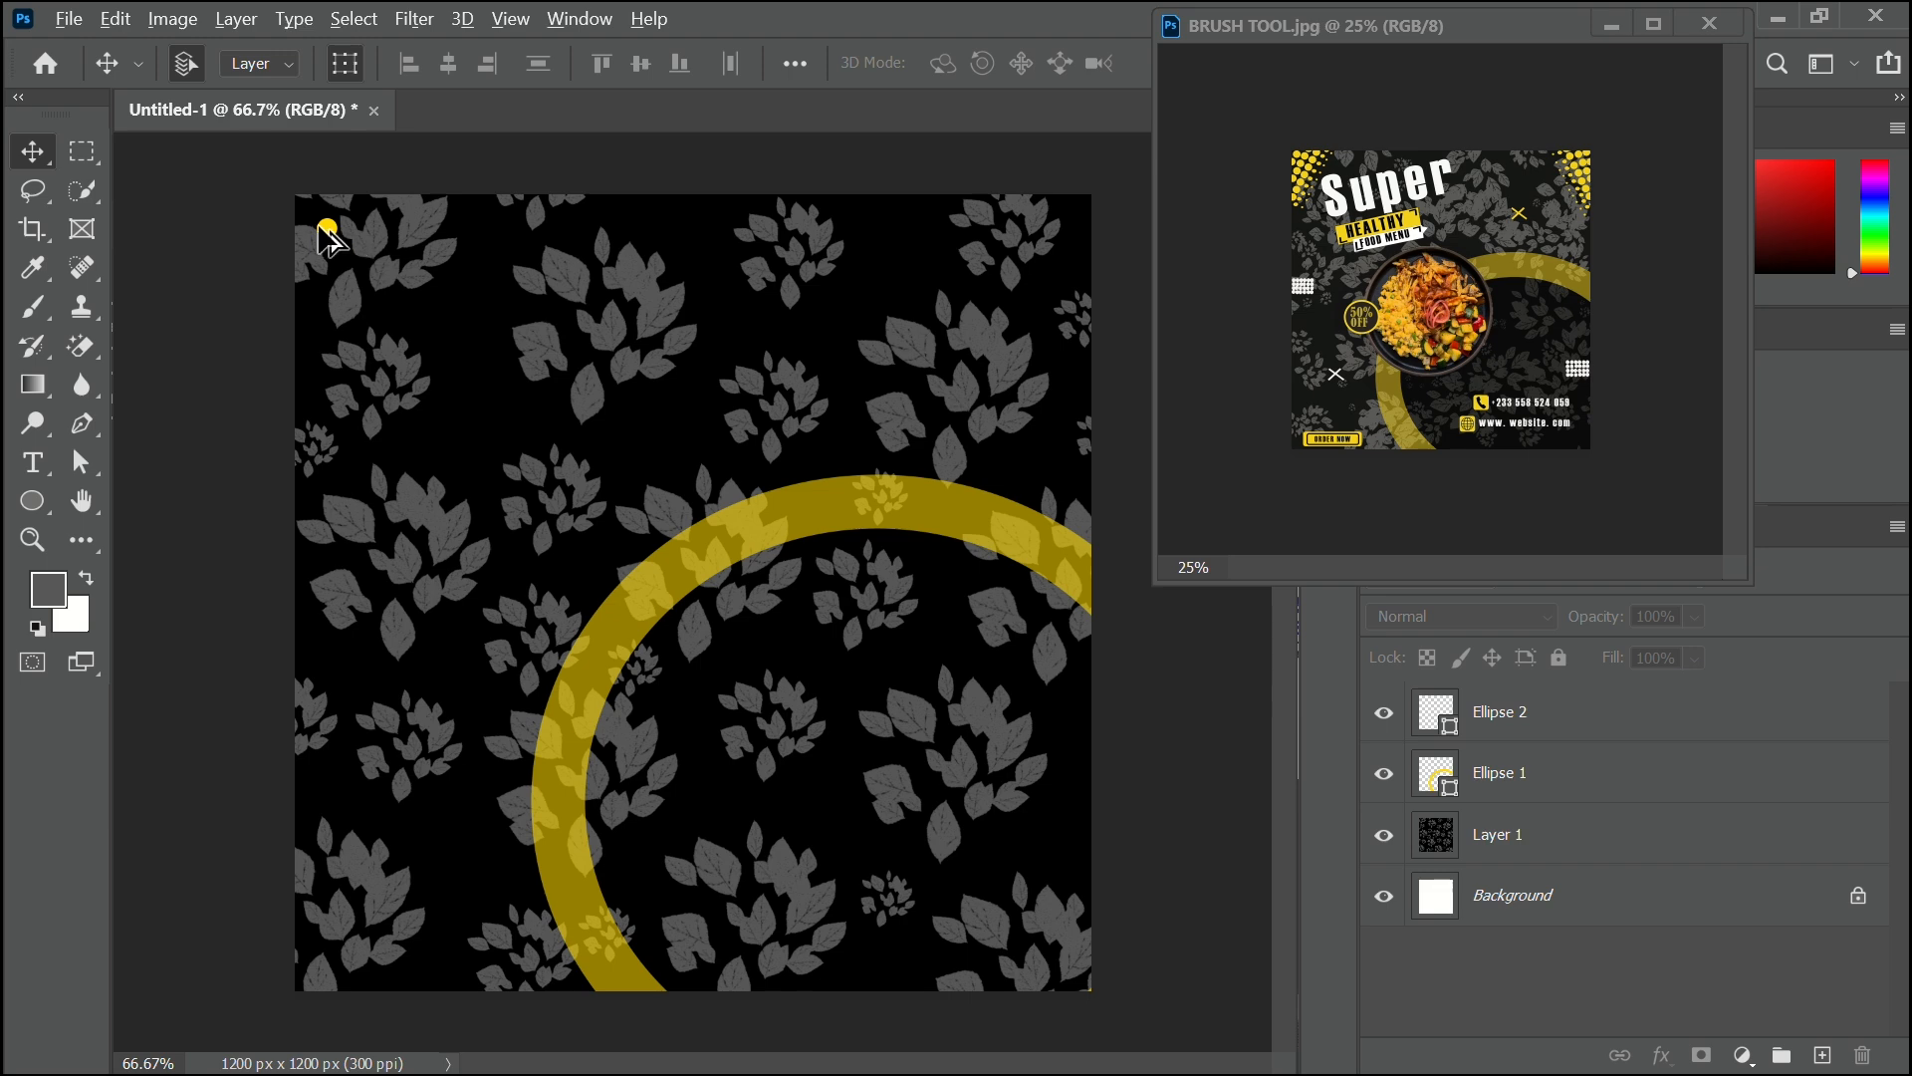
pyautogui.moveTo(323, 226); pyautogui.dragTo(314, 247)
pyautogui.click(170, 358)
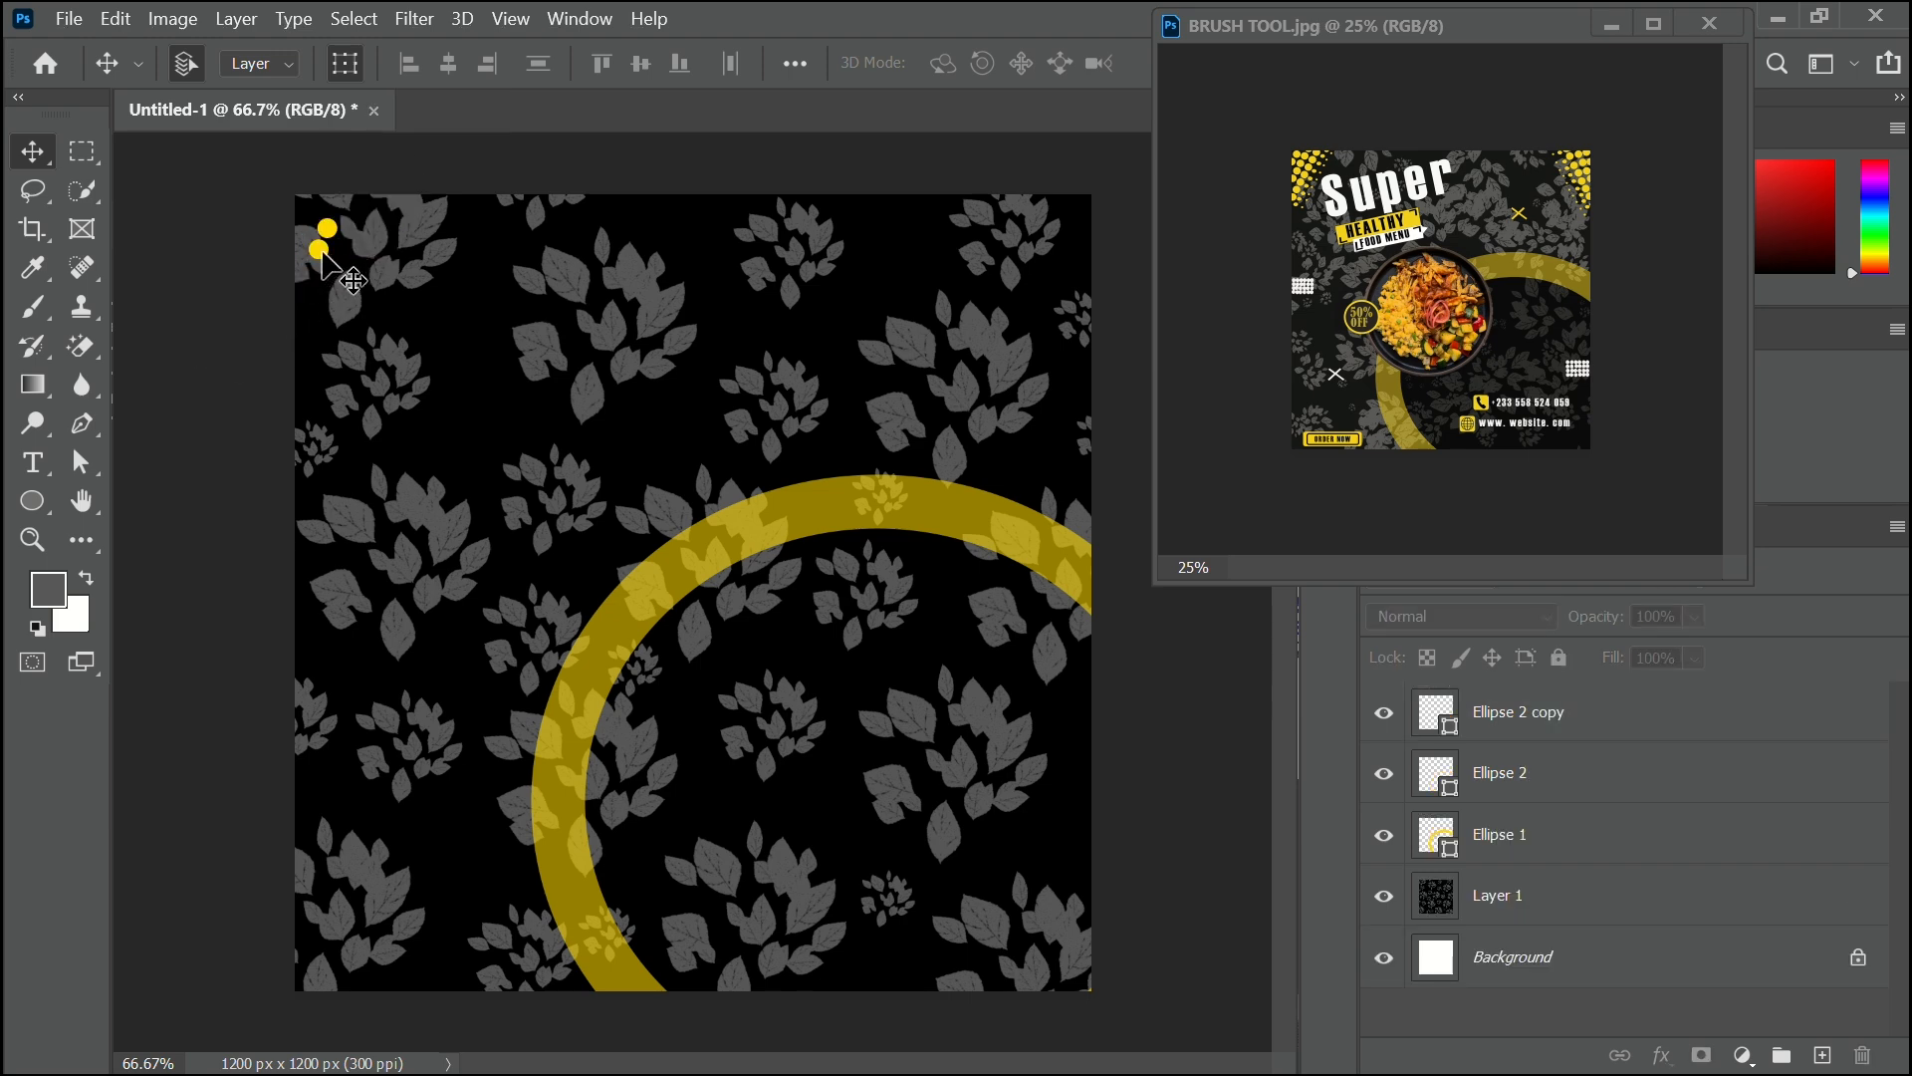
pyautogui.click(363, 239)
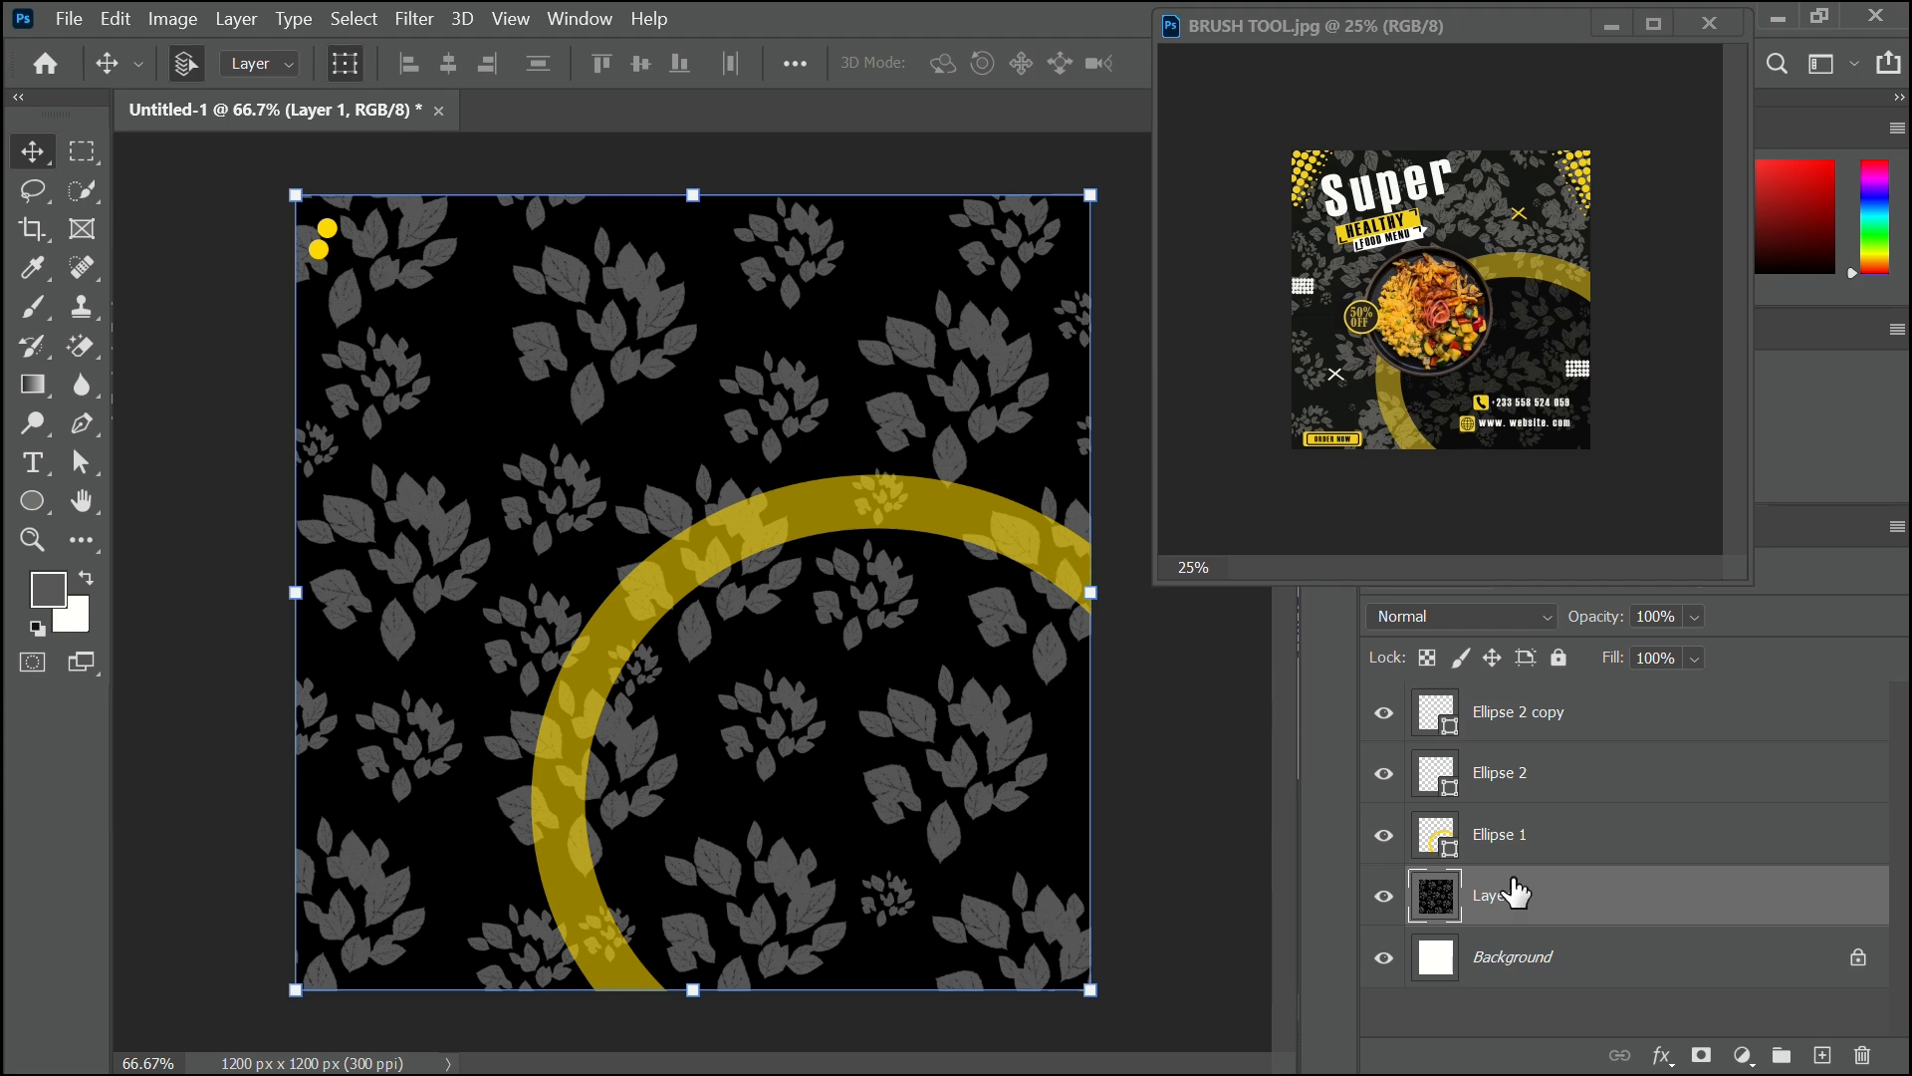
pyautogui.click(1560, 657)
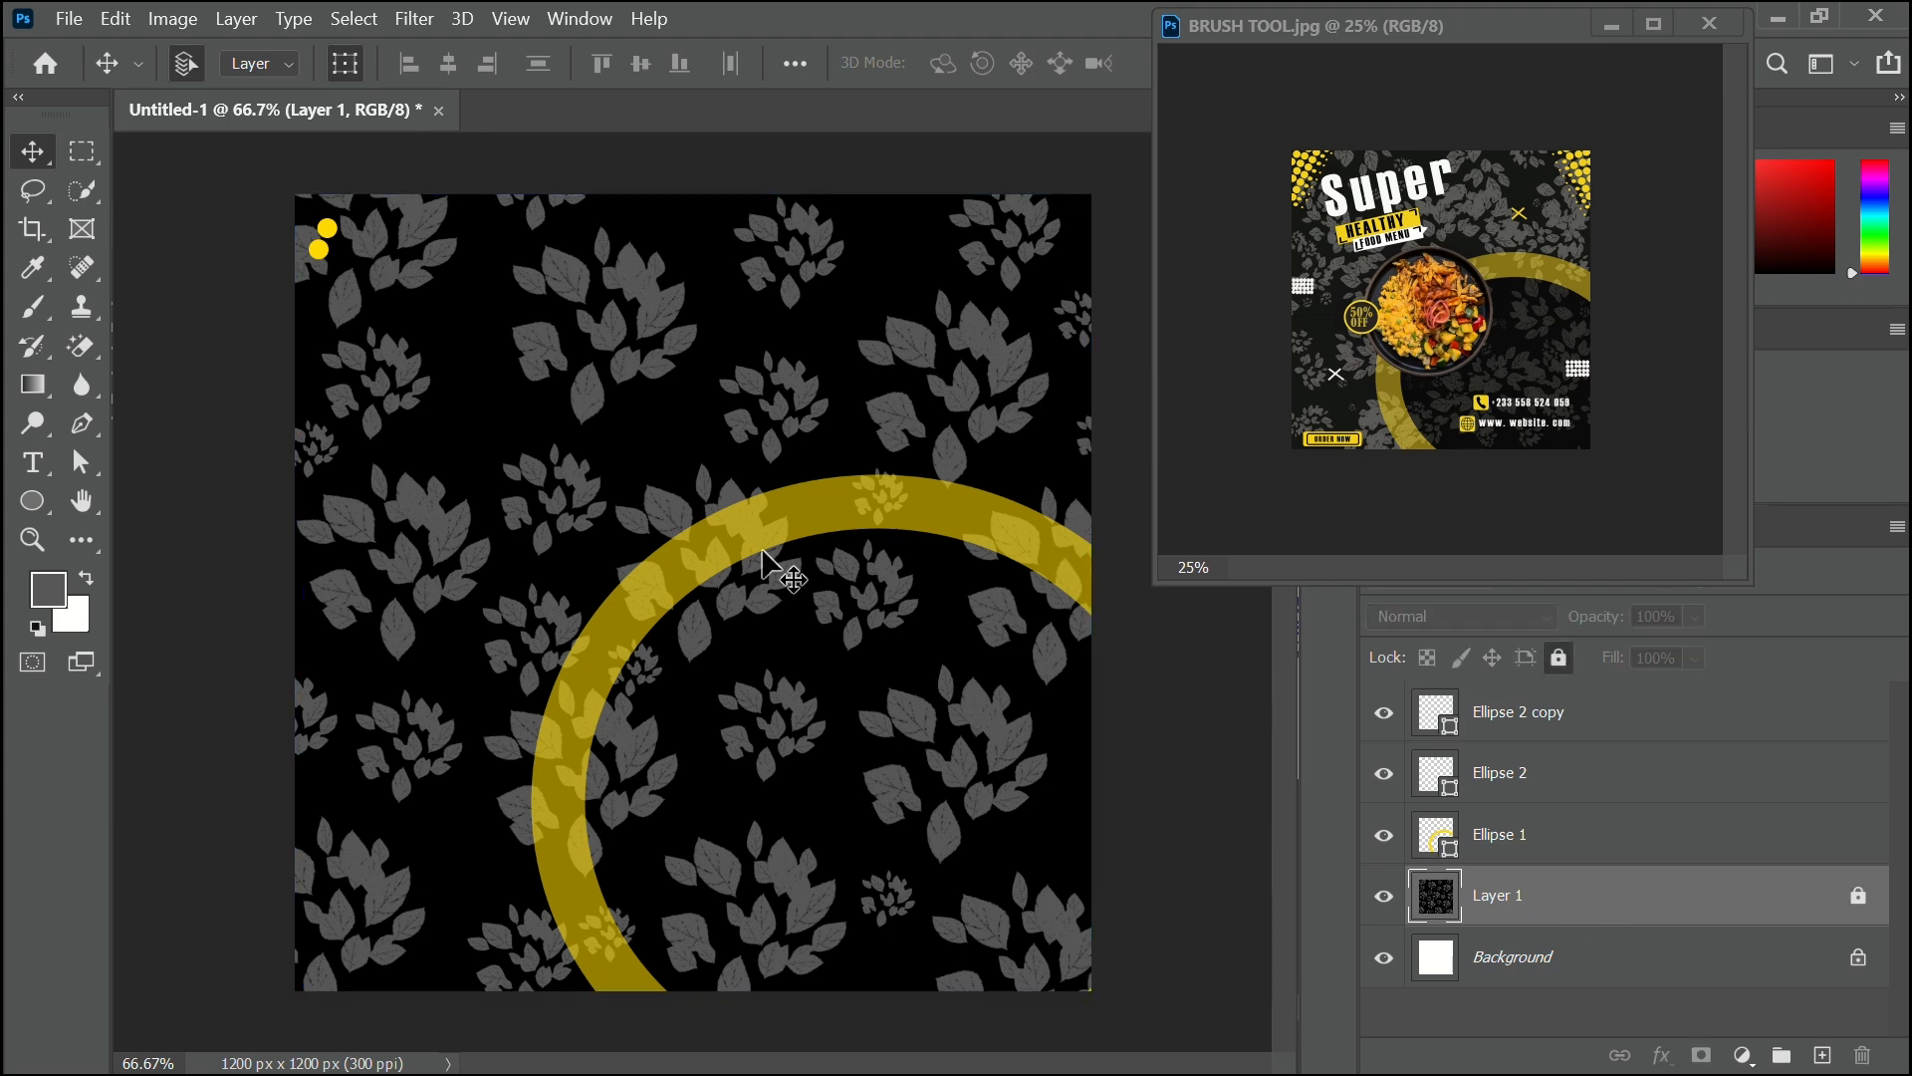
# Select all four yellow dots and copy them down-left to extend the diagonal row.
pyautogui.moveTo(344, 209); pyautogui.dragTo(329, 261)
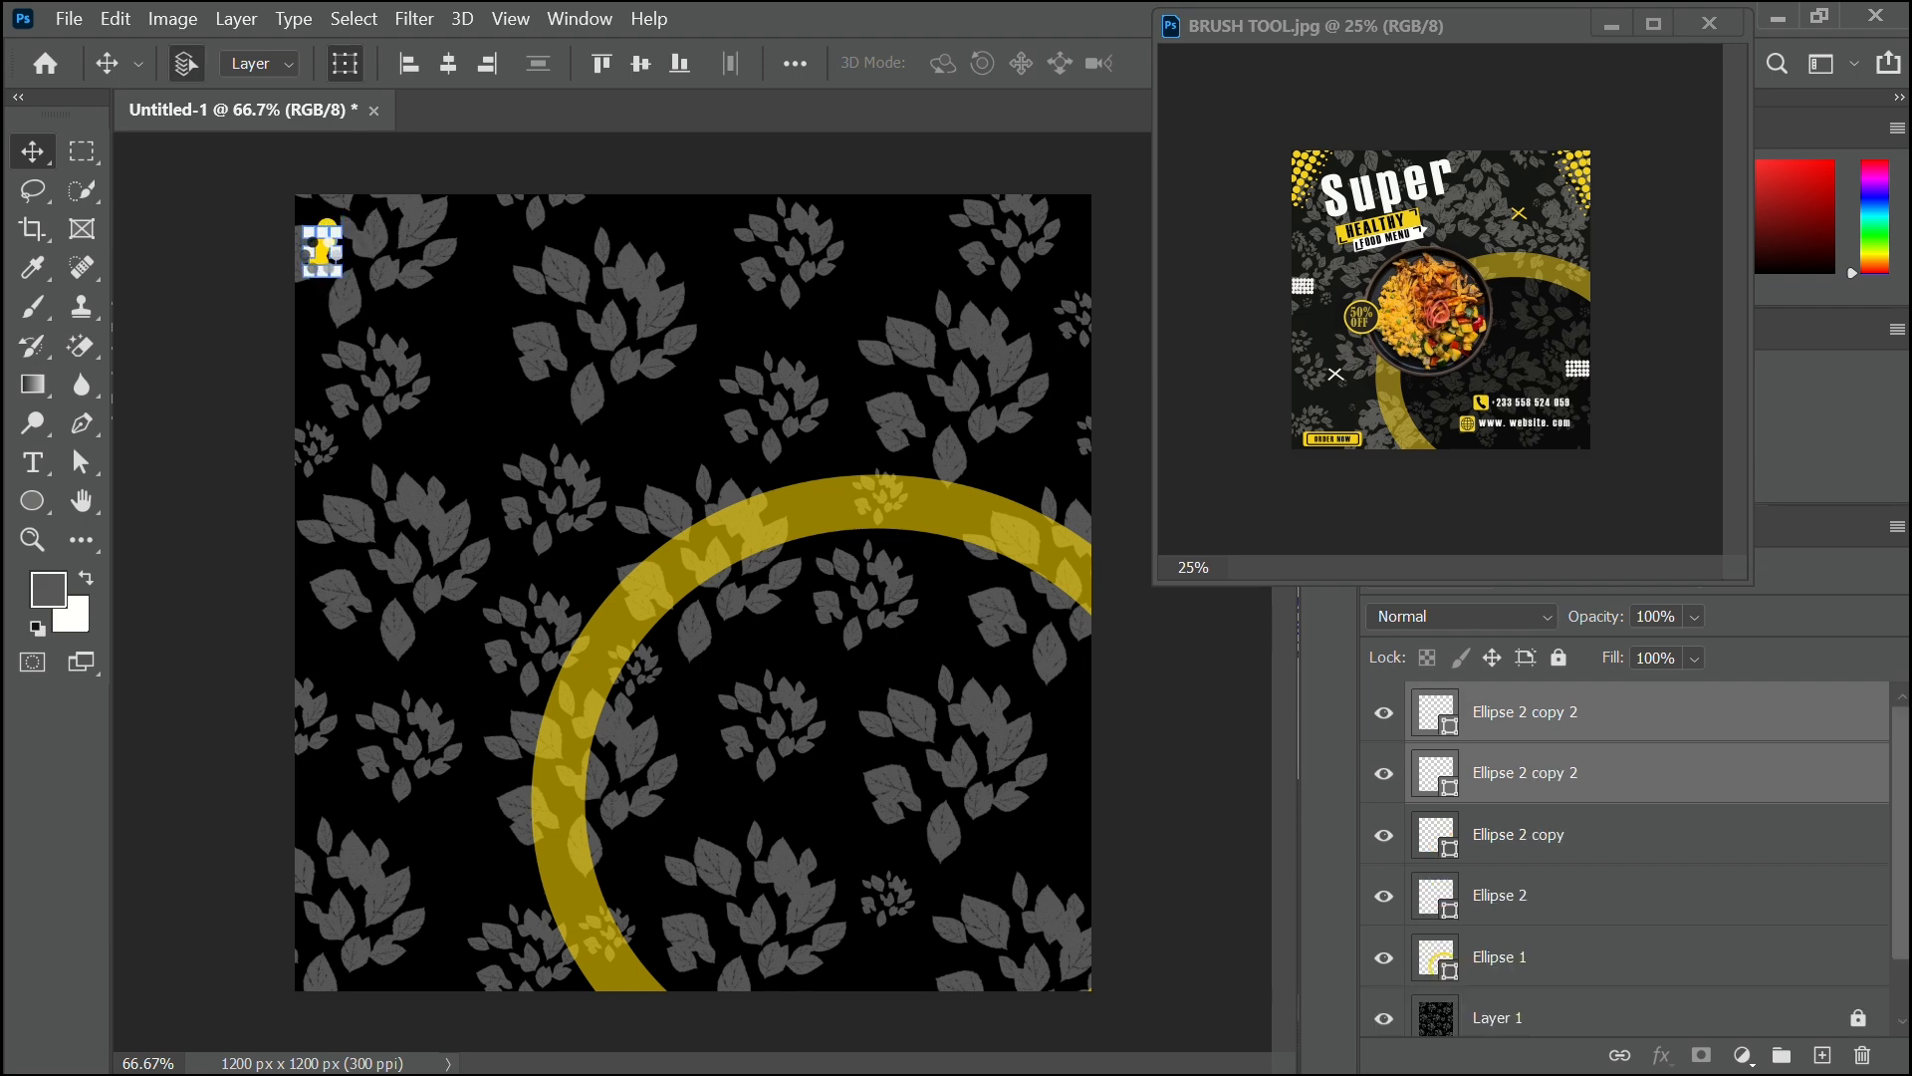
pyautogui.click(205, 405)
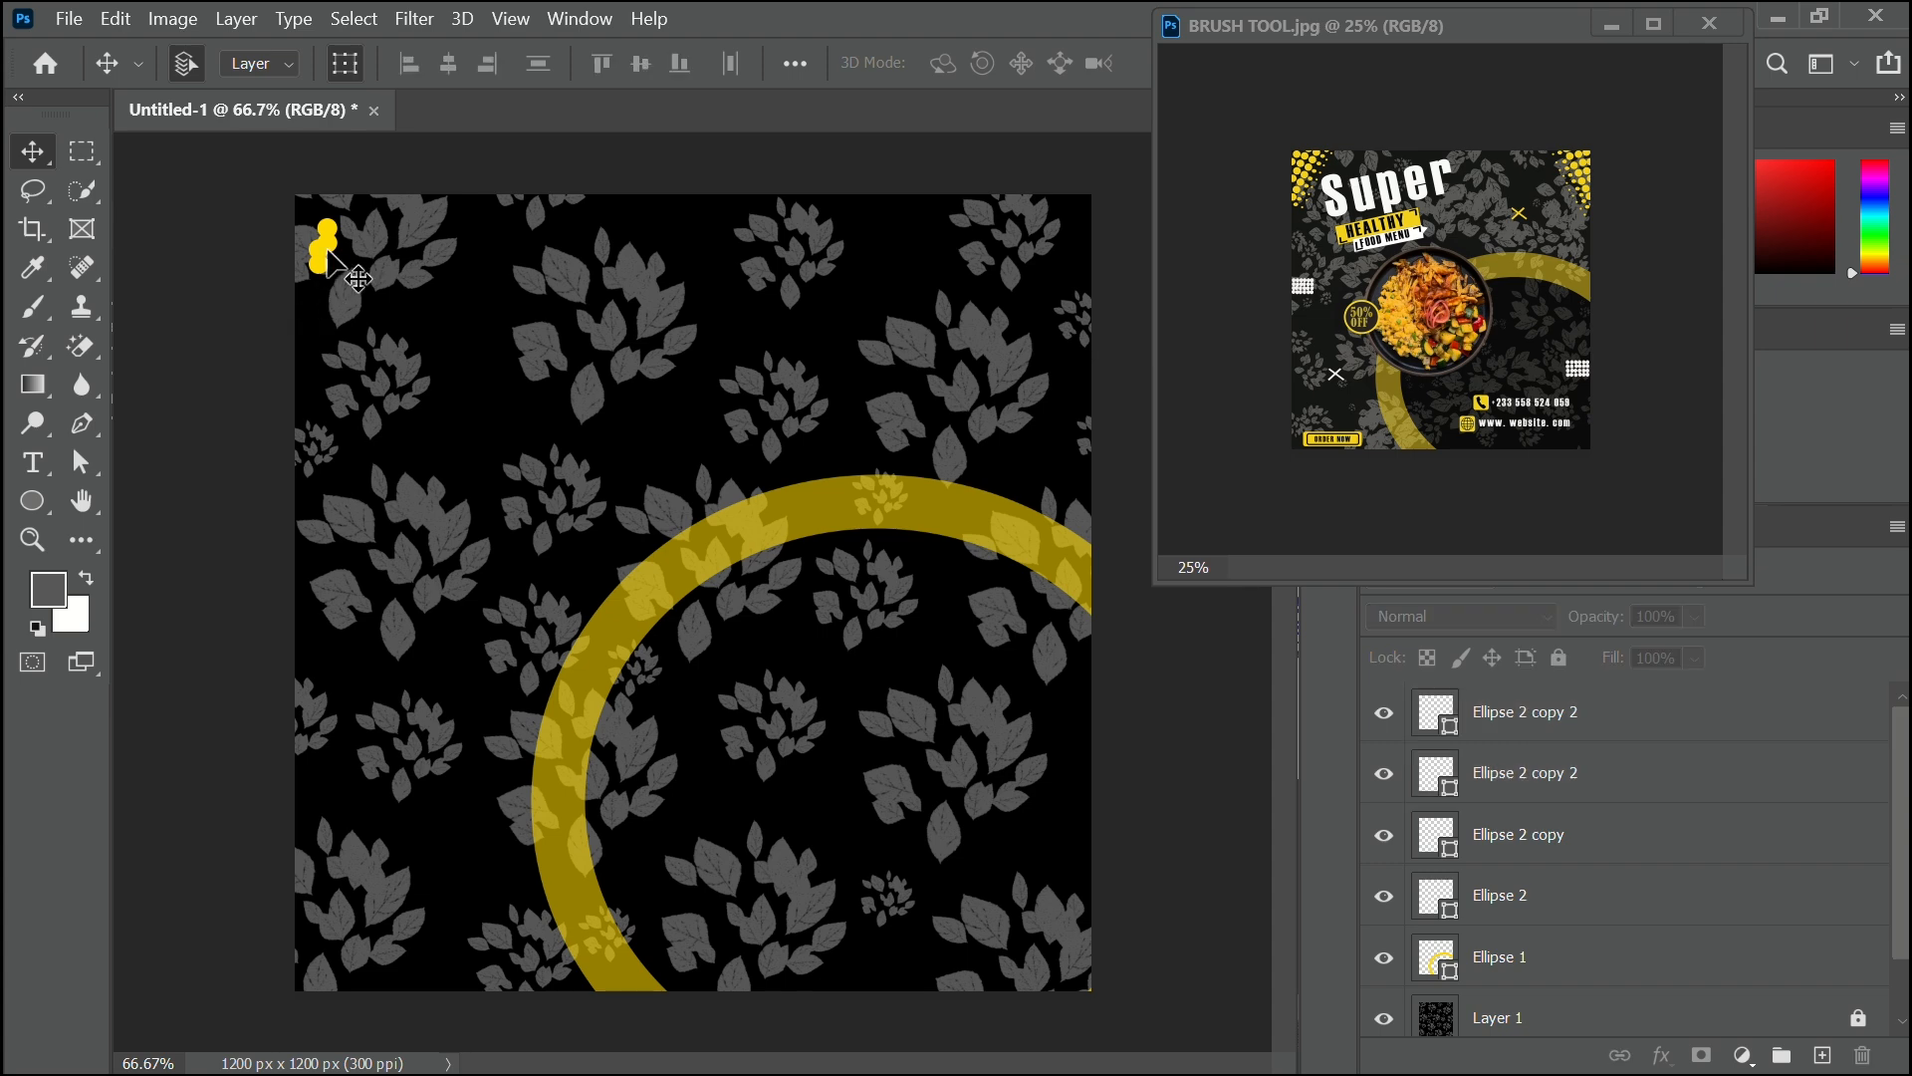
pyautogui.hotkey('ctrl', 'z')
pyautogui.keyDown('ctrl'); pyautogui.moveTo(343, 211); pyautogui.dragTo(302, 262); pyautogui.keyUp('ctrl')
pyautogui.click(213, 282)
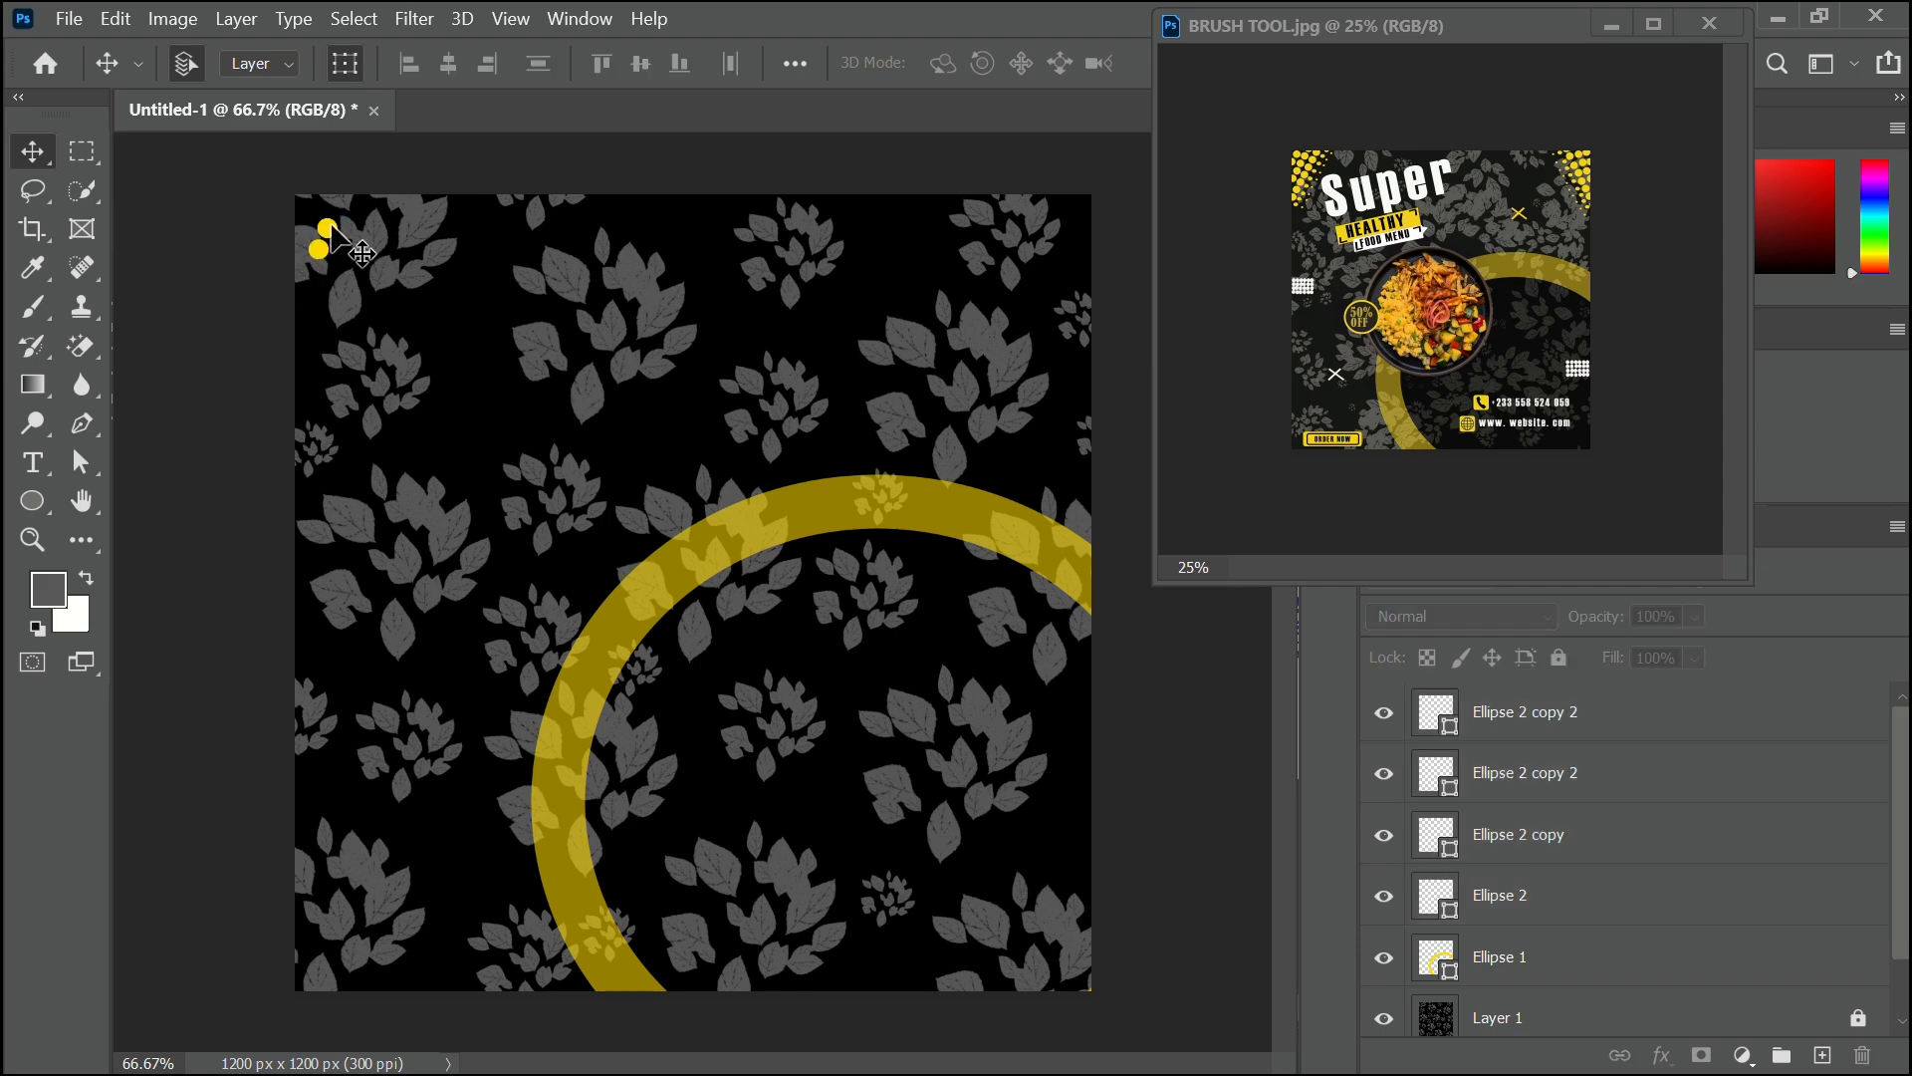
pyautogui.moveTo(342, 217); pyautogui.dragTo(303, 260)
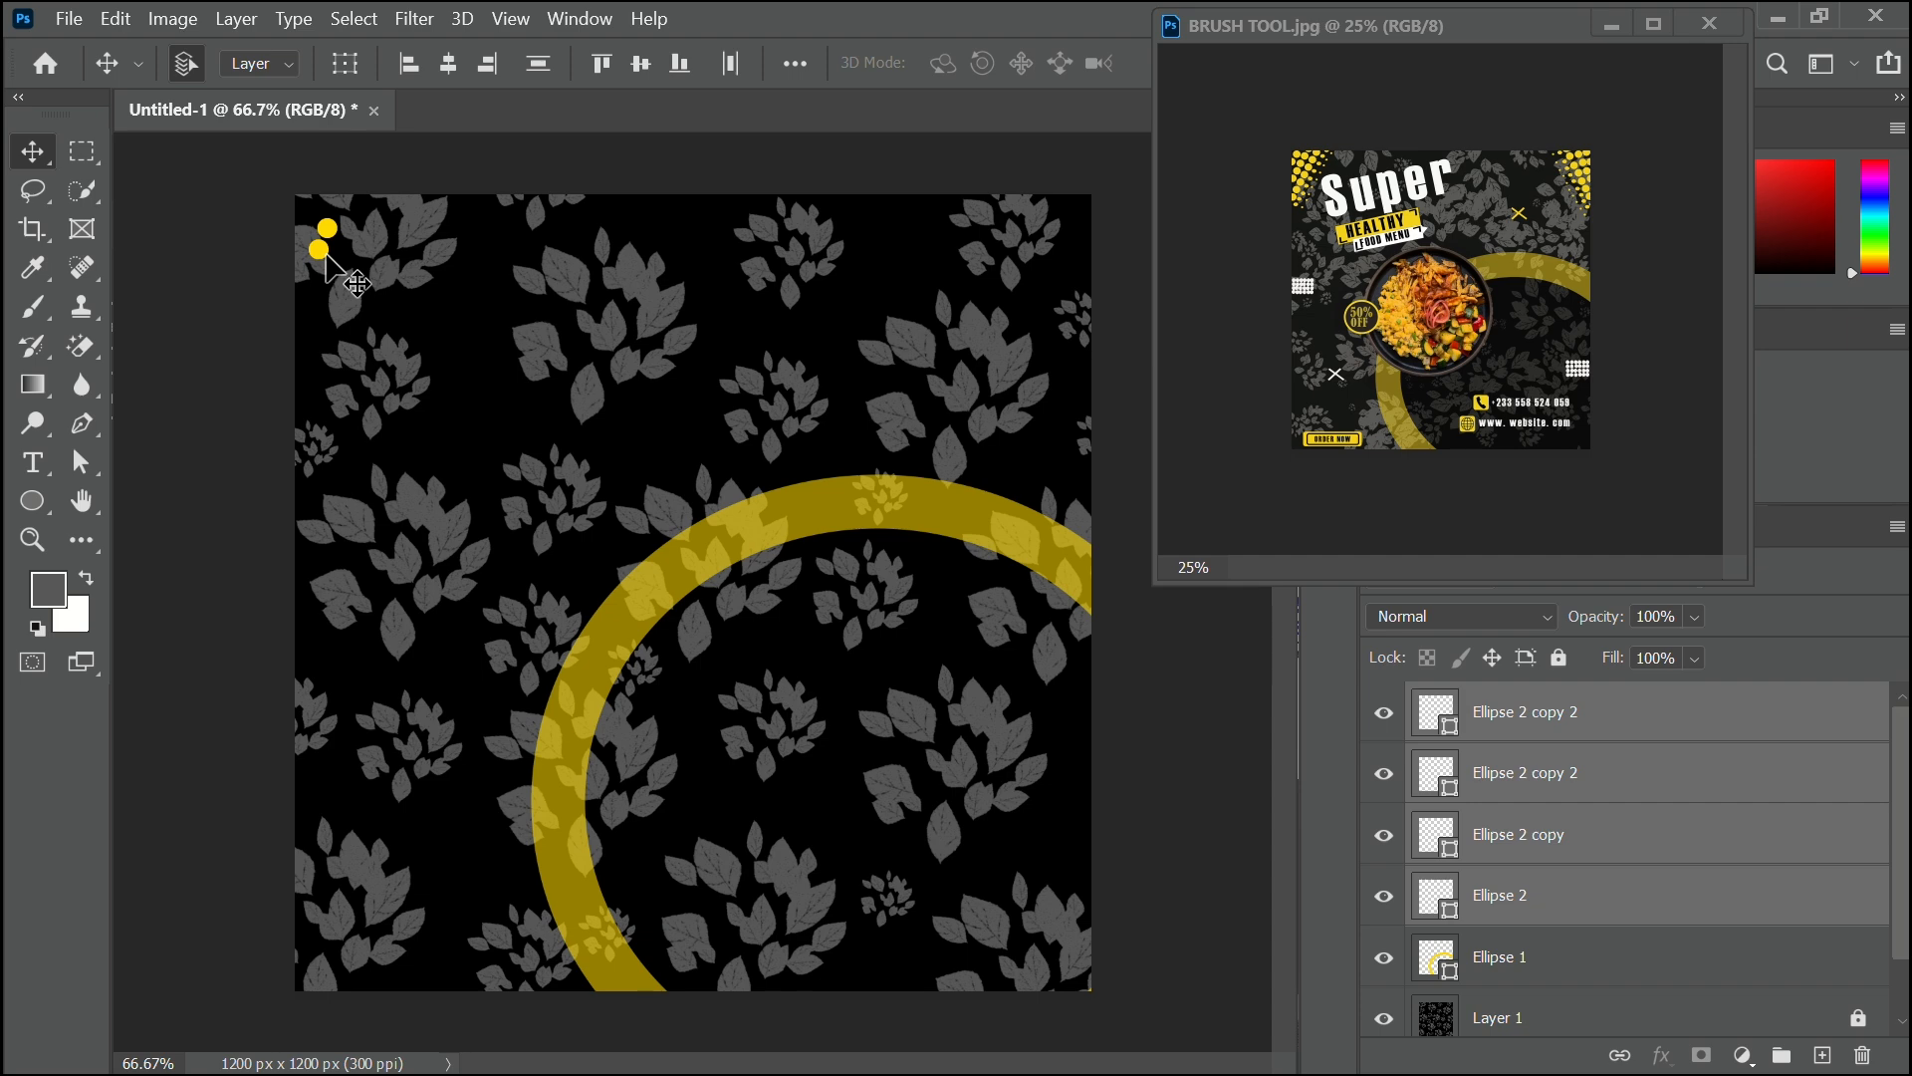
pyautogui.moveTo(327, 256); pyautogui.dragTo(261, 307)
# Copy the dot row 38 px to the right and undo an accidental copy of the leaf background.
pyautogui.click(177, 350)
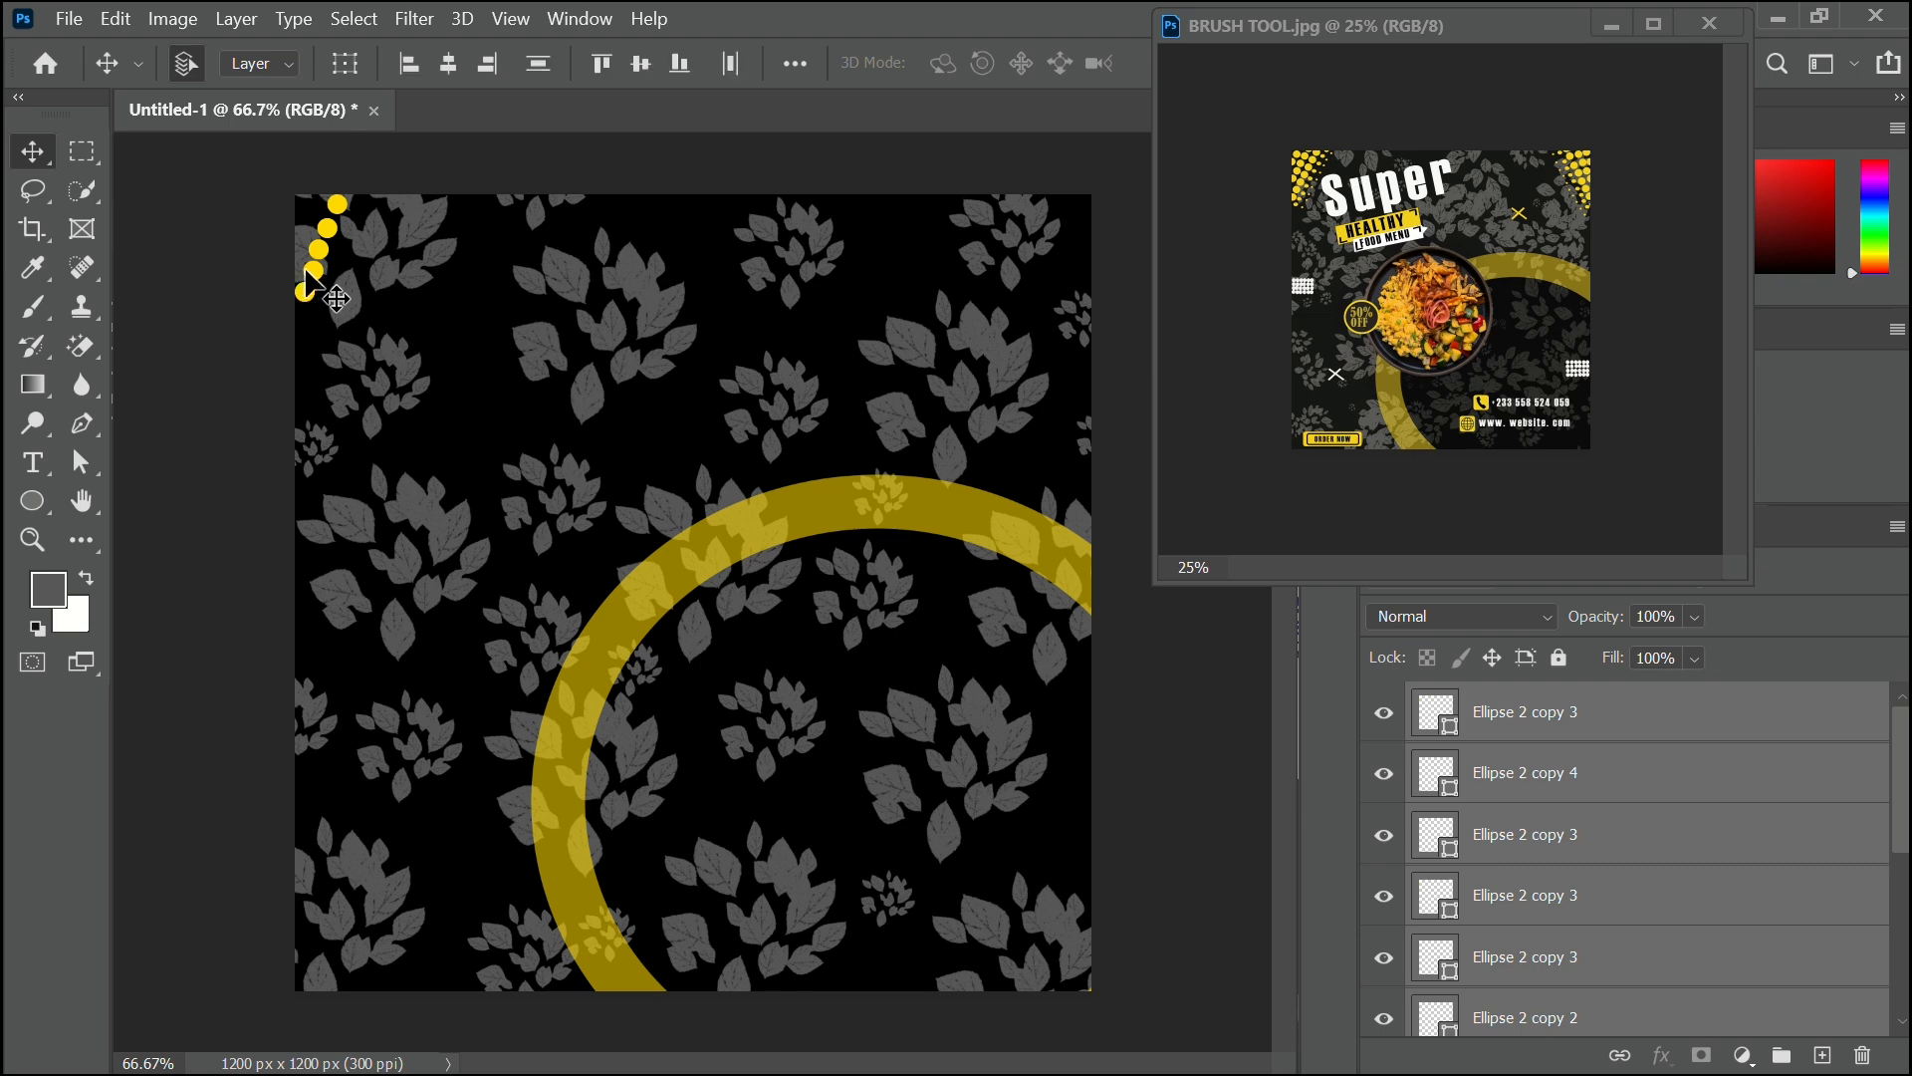
pyautogui.moveTo(305, 271); pyautogui.dragTo(339, 288)
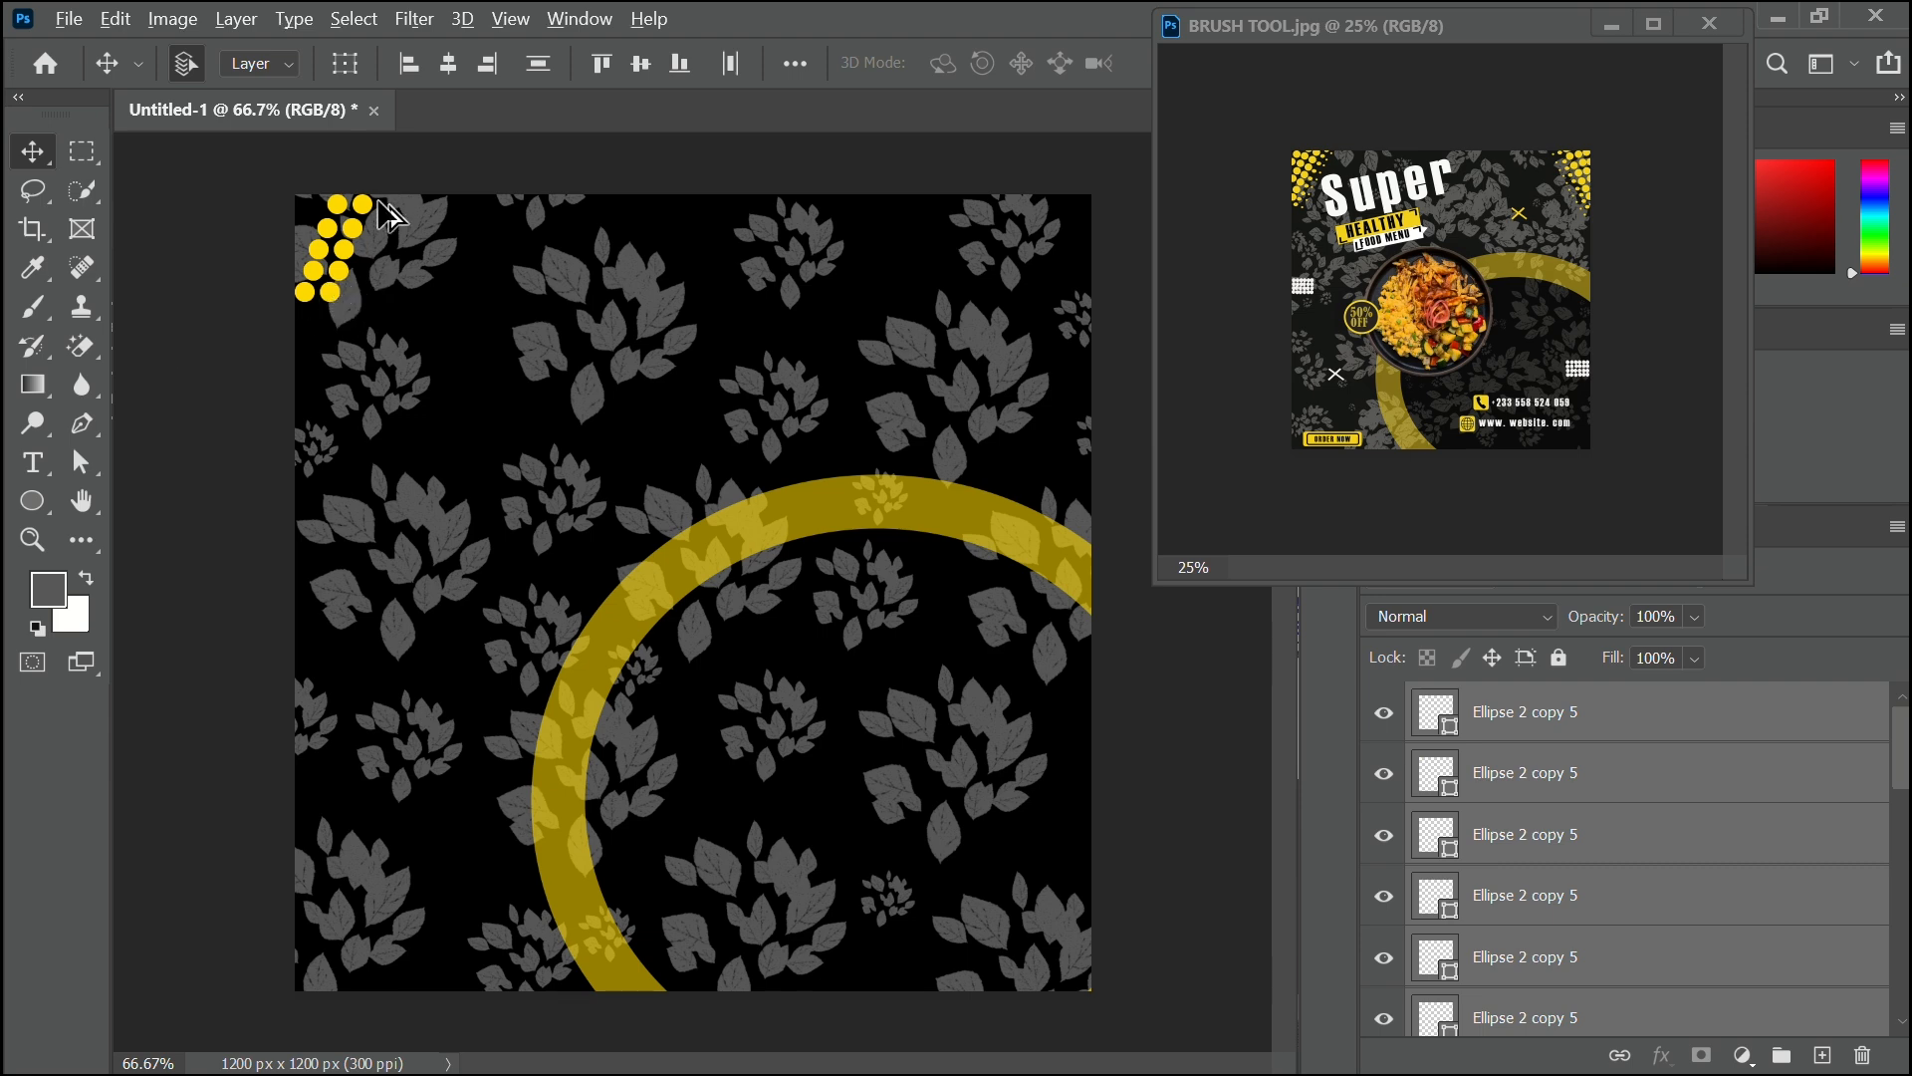
pyautogui.moveTo(375, 202); pyautogui.dragTo(368, 241)
pyautogui.hotkey('ctrl', 'z')
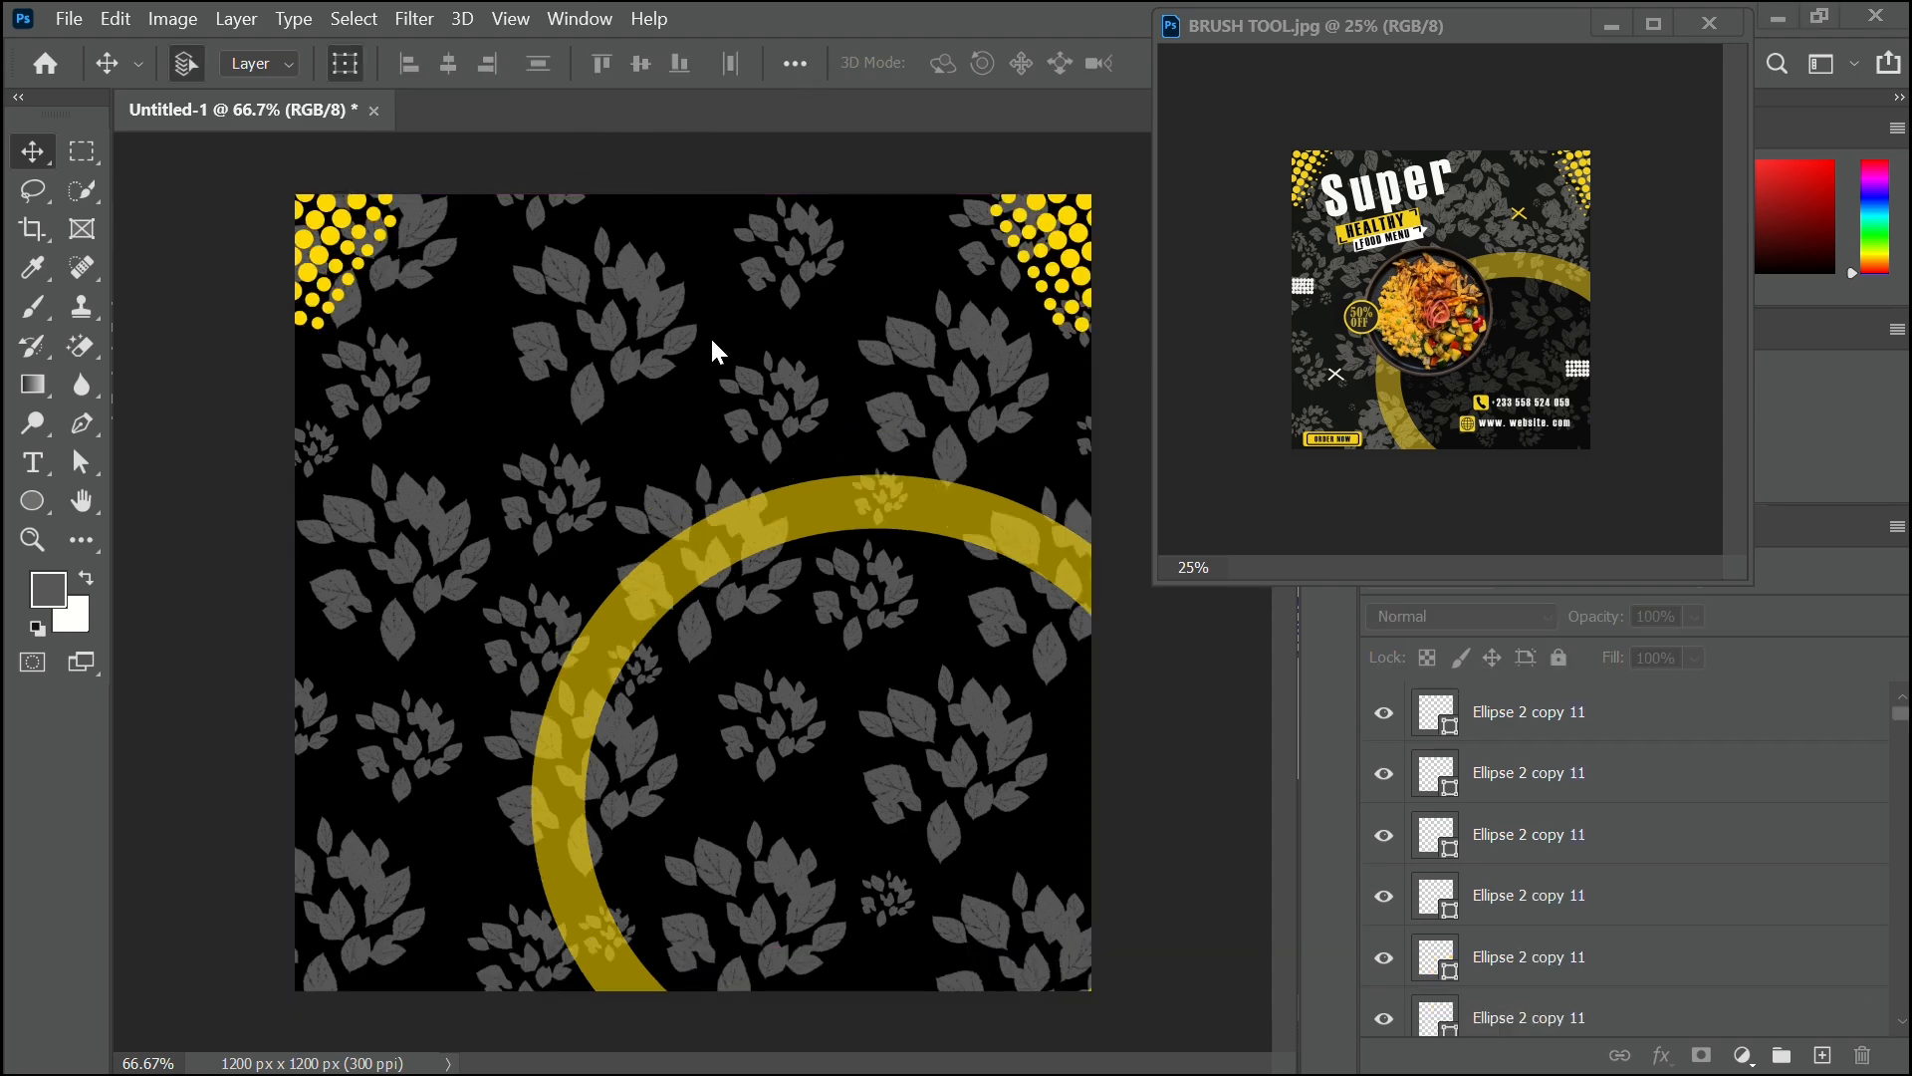
pyautogui.rightClick(29, 505)
pyautogui.click(137, 504)
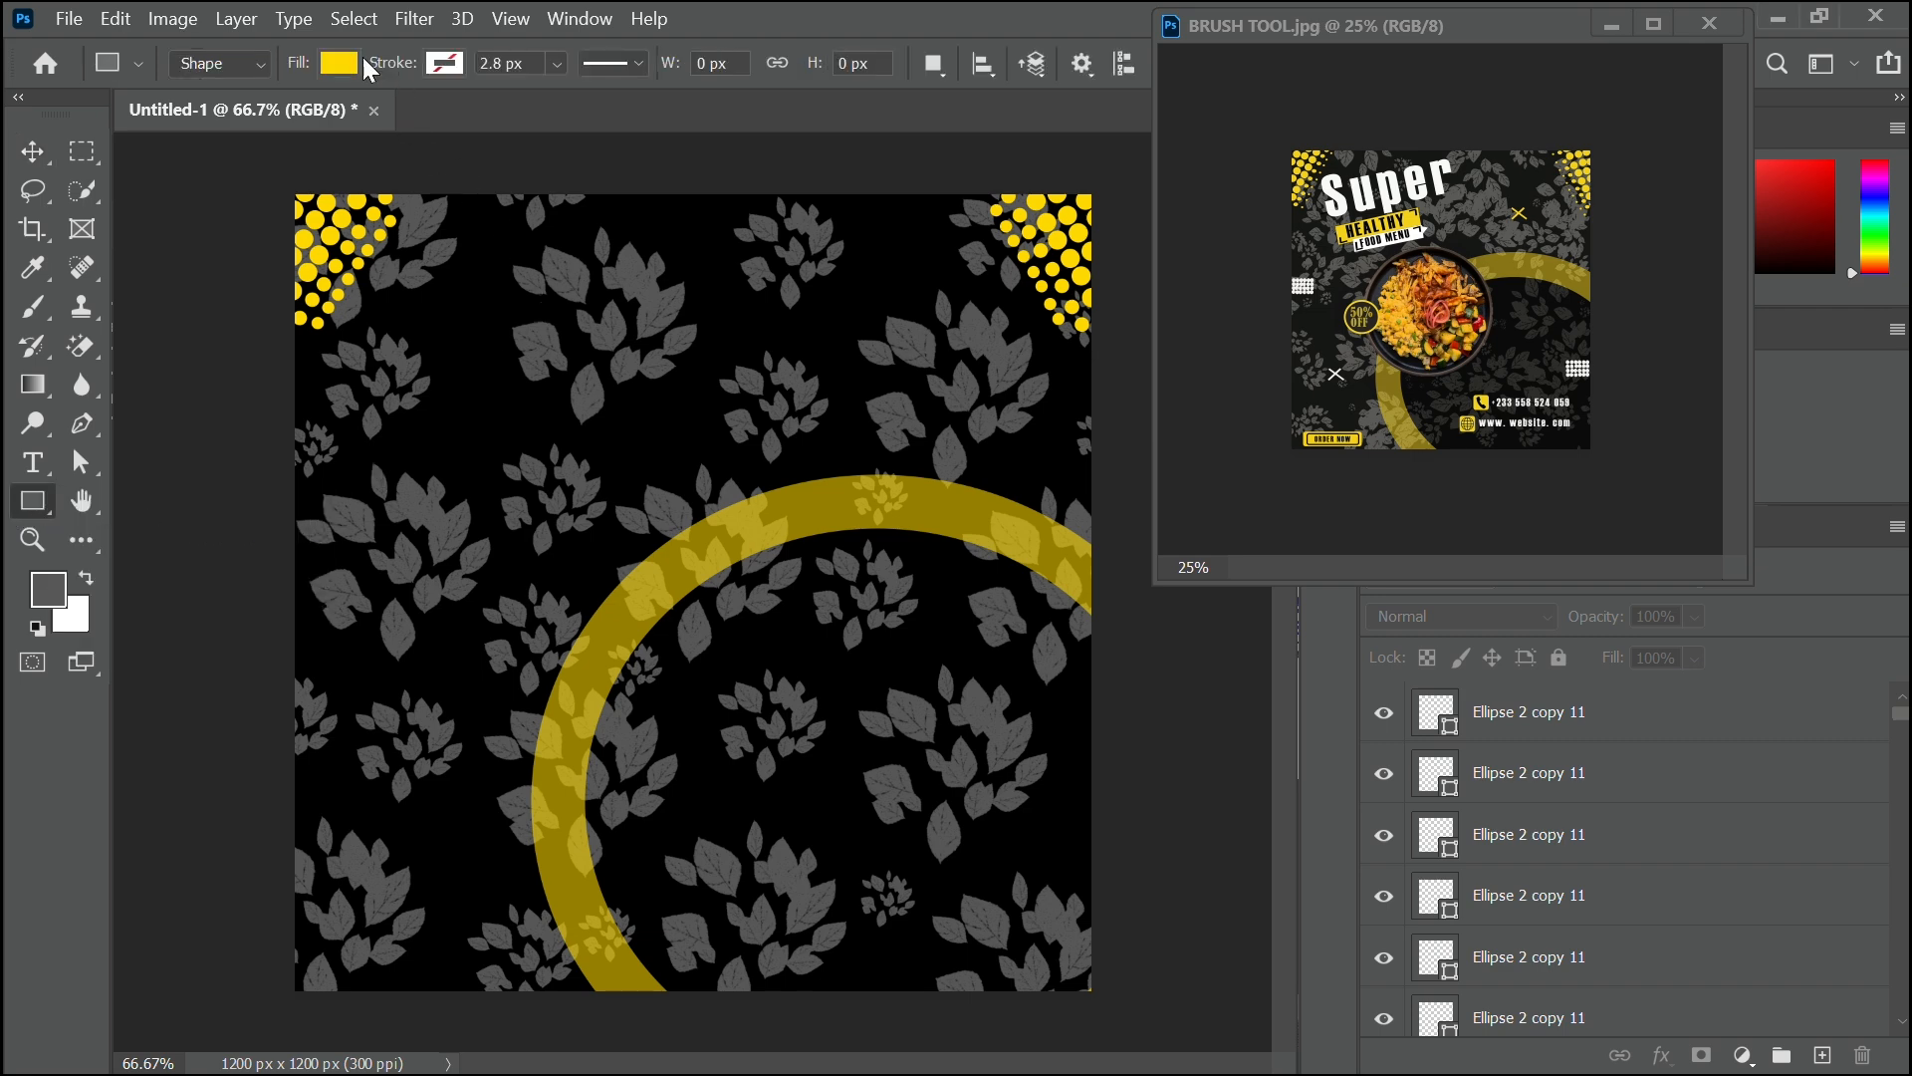
pyautogui.click(339, 63)
pyautogui.click(257, 220)
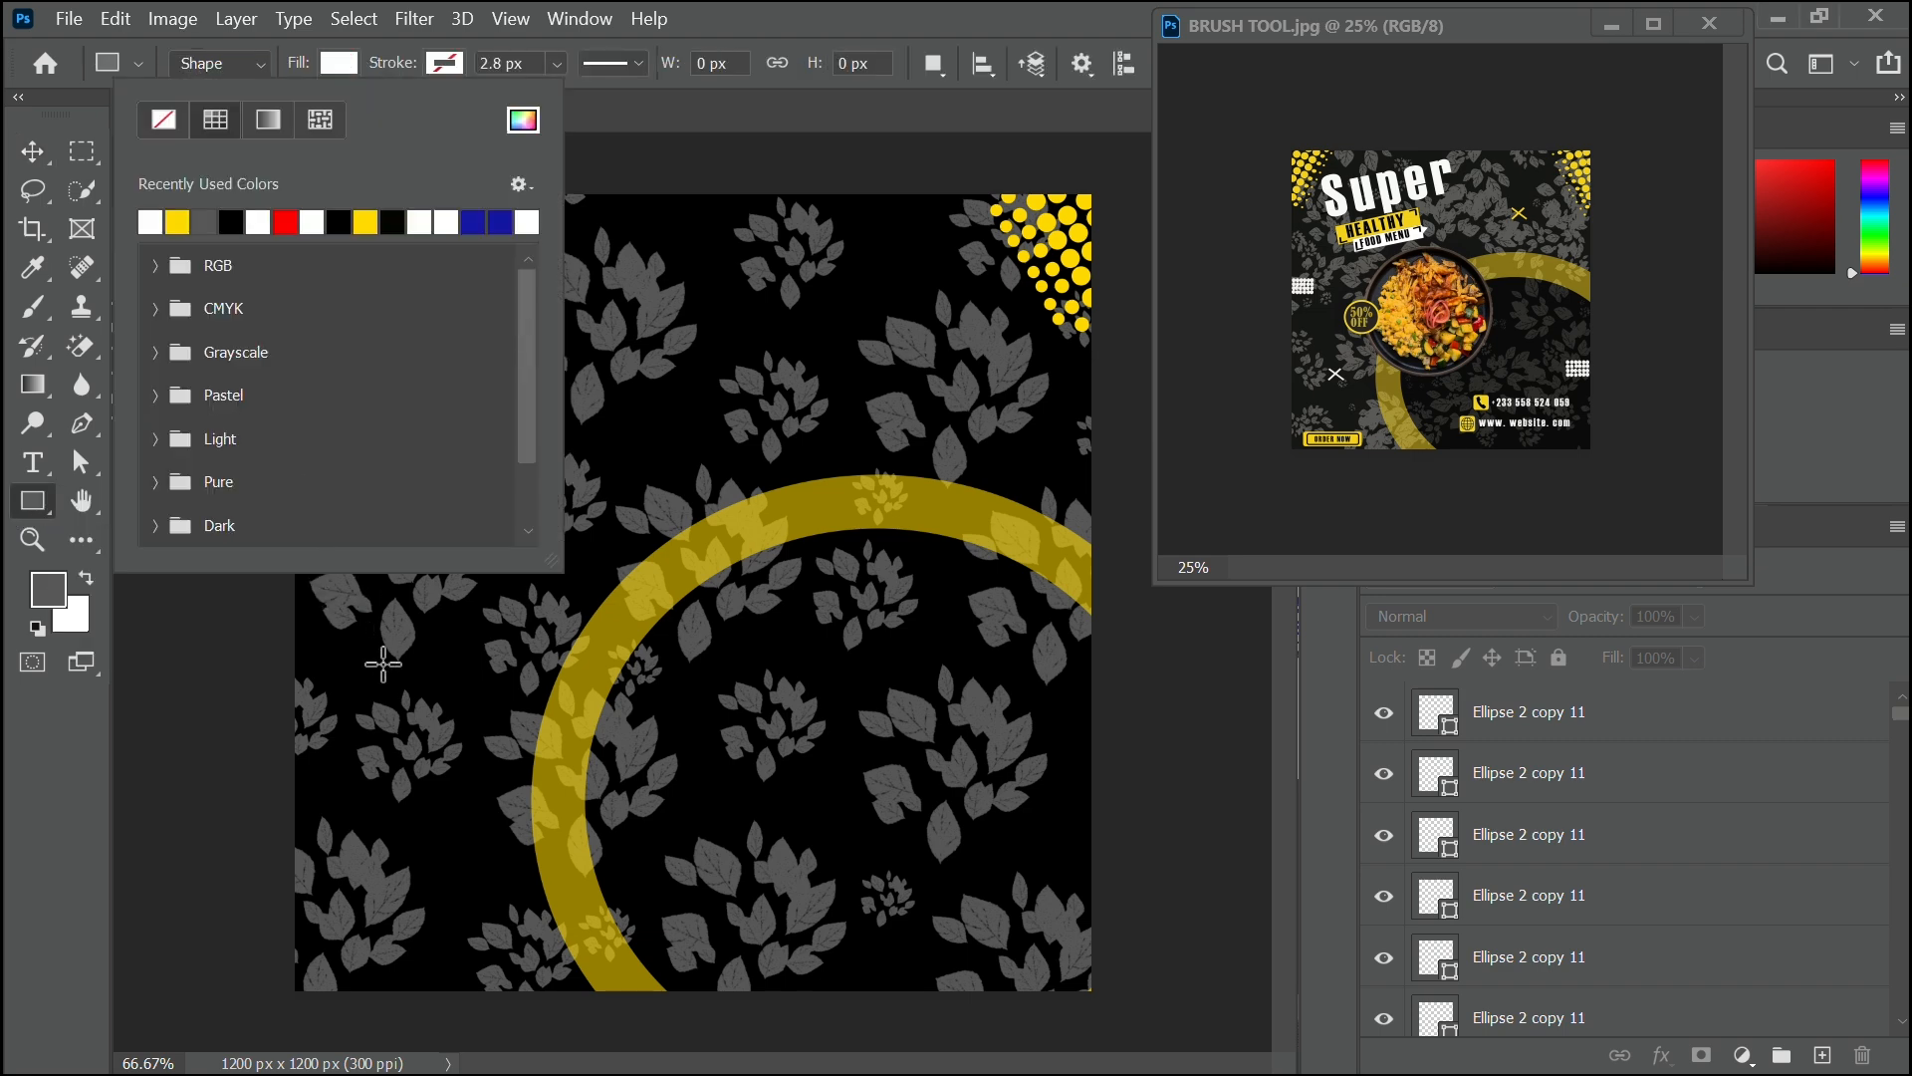
pyautogui.click(398, 469)
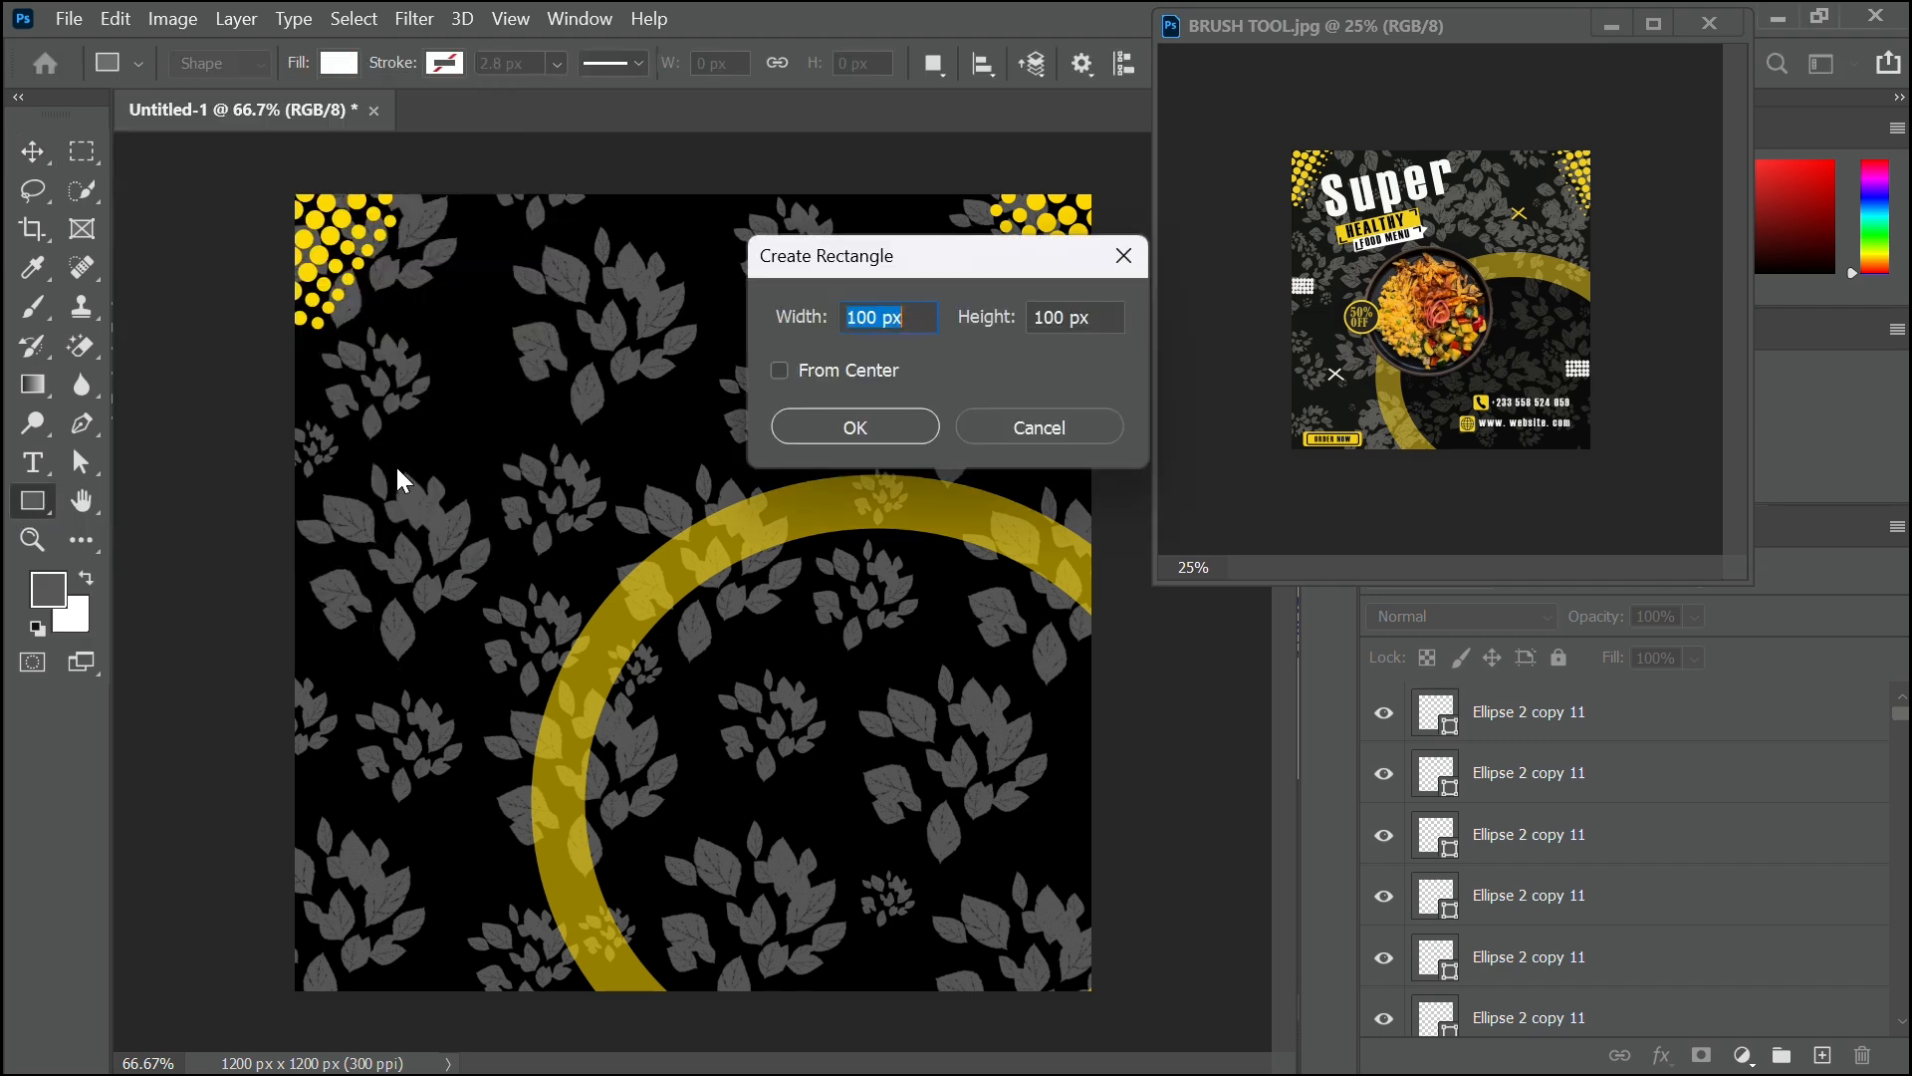
pyautogui.click(1123, 256)
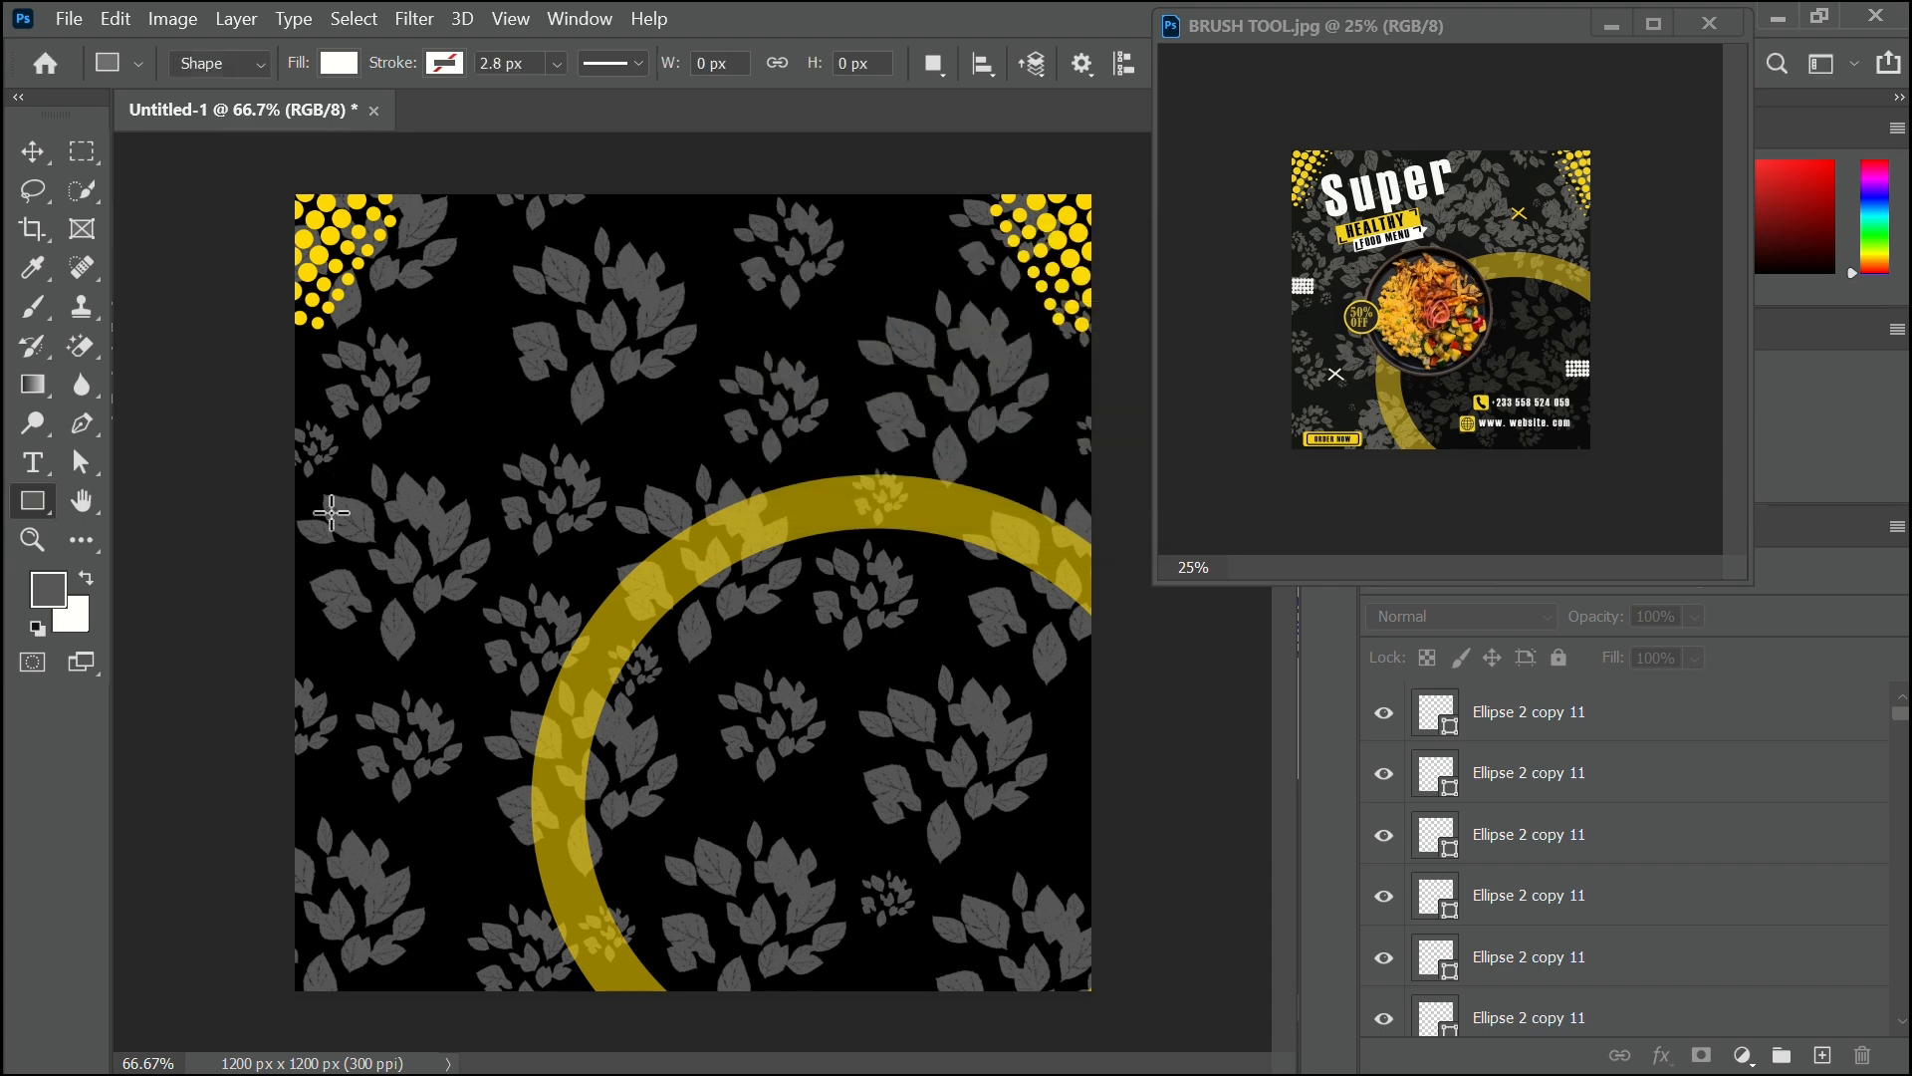
pyautogui.moveTo(332, 512); pyautogui.dragTo(377, 540)
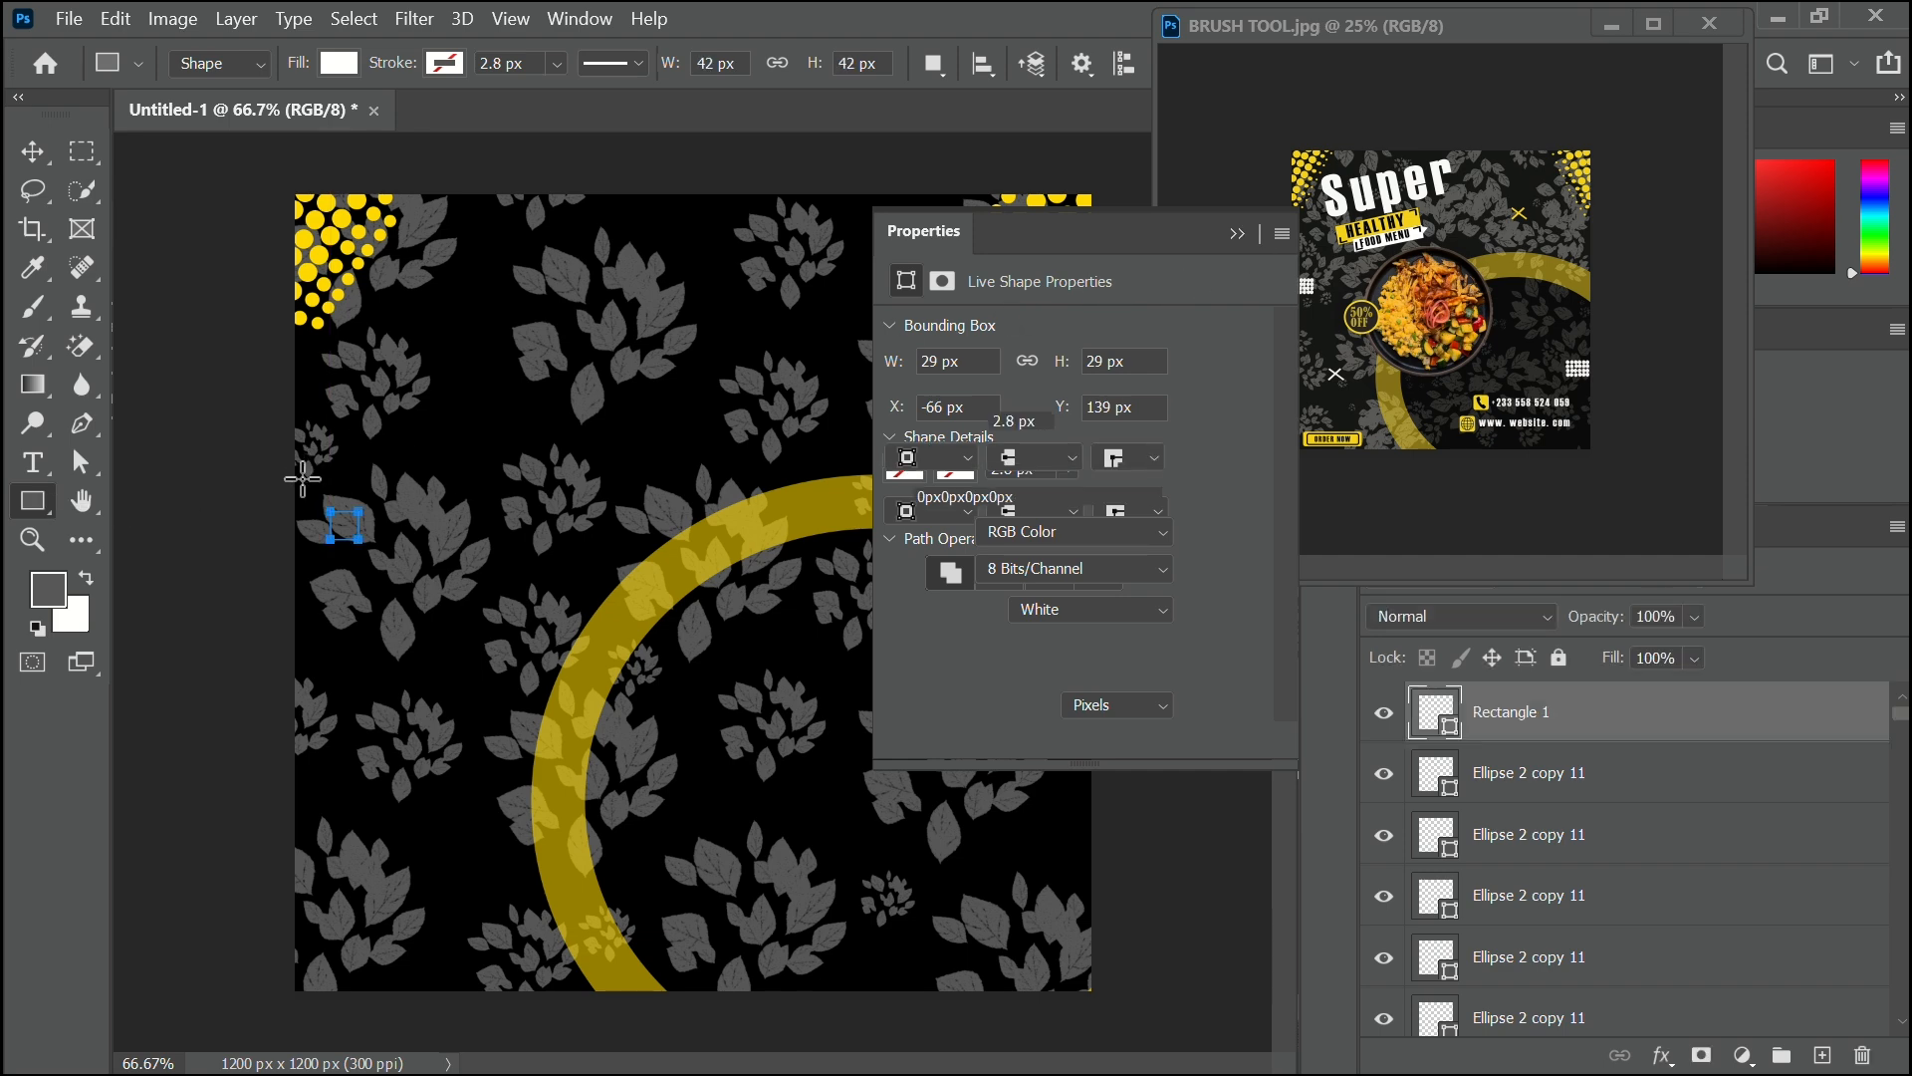
pyautogui.click(1239, 237)
pyautogui.hotkey('ctrl', 'z')
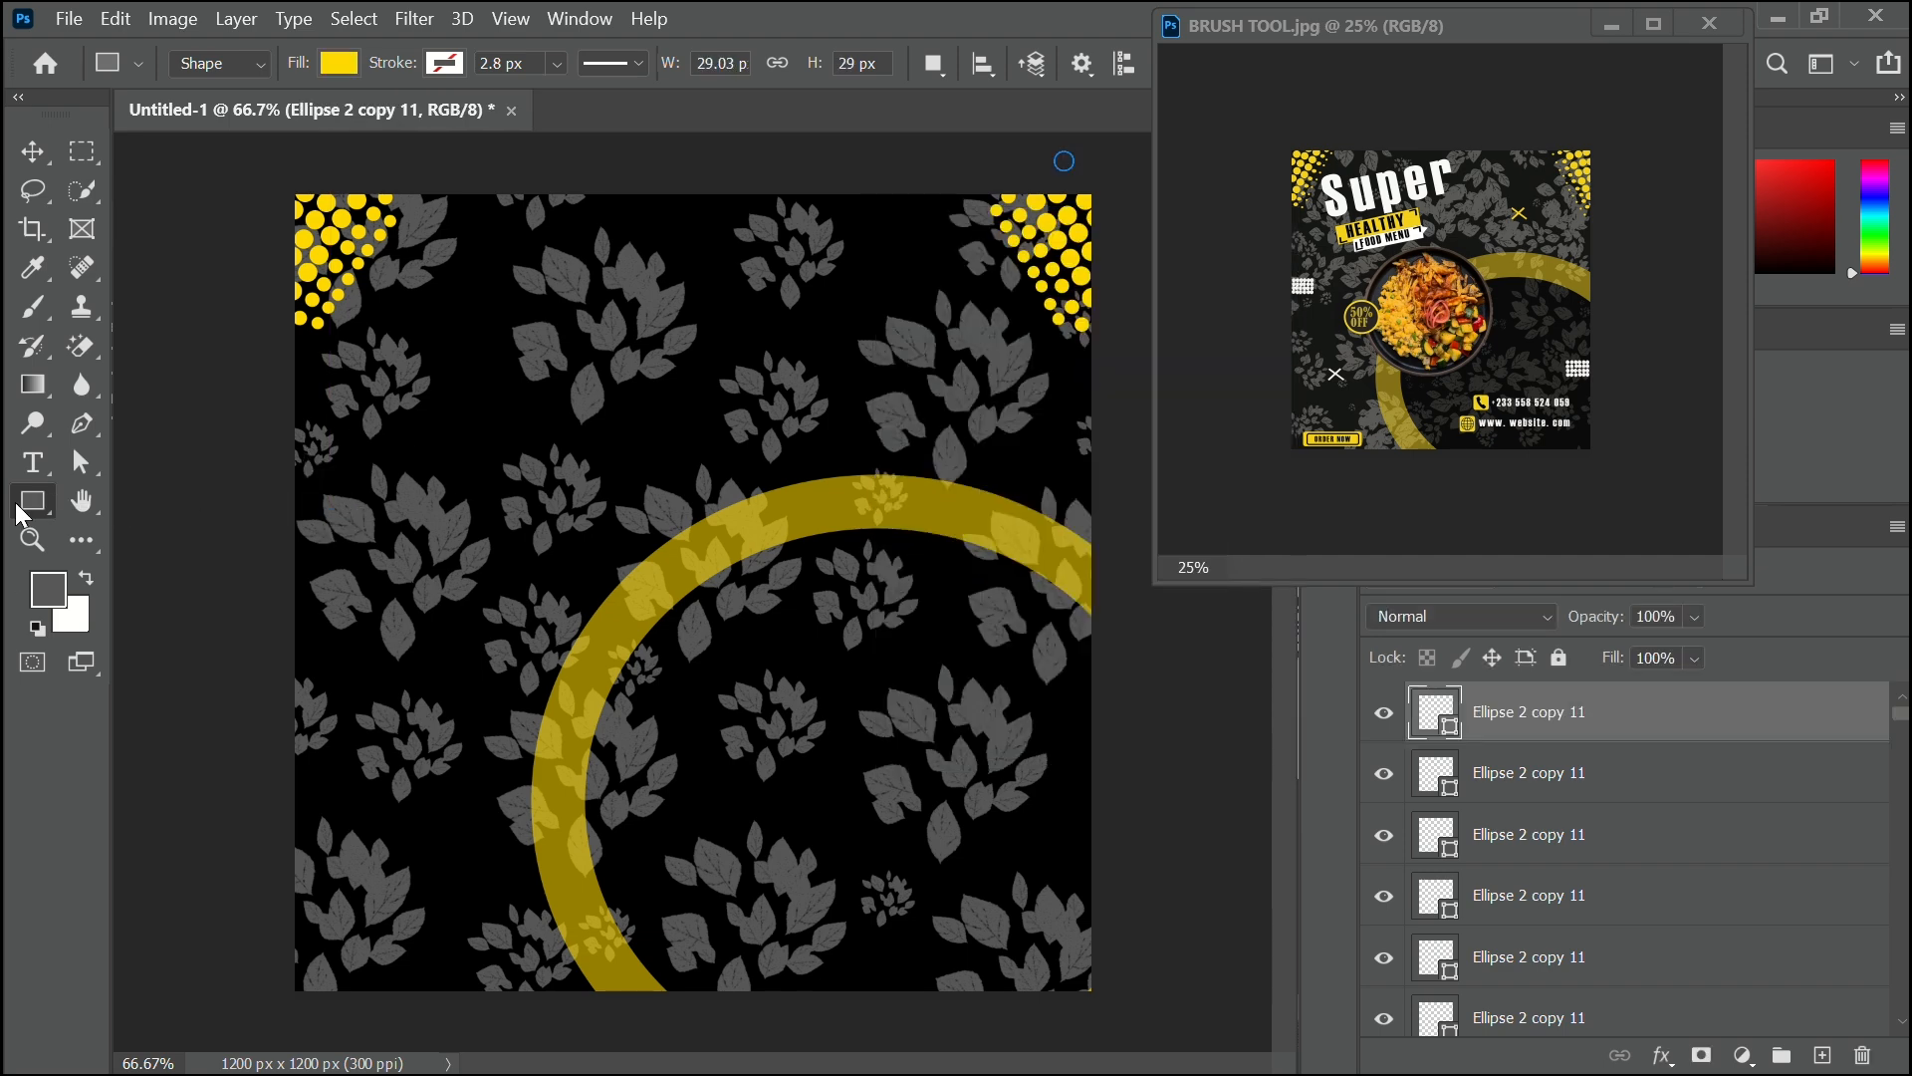
# Draw a 32 × 32 px circle near the canvas's left edge and fill it white.
pyautogui.rightClick(16, 502)
pyautogui.click(216, 564)
pyautogui.press('alt')
pyautogui.press('shift')
pyautogui.keyDown('shift'); pyautogui.click(343, 521); pyautogui.keyUp('shift')
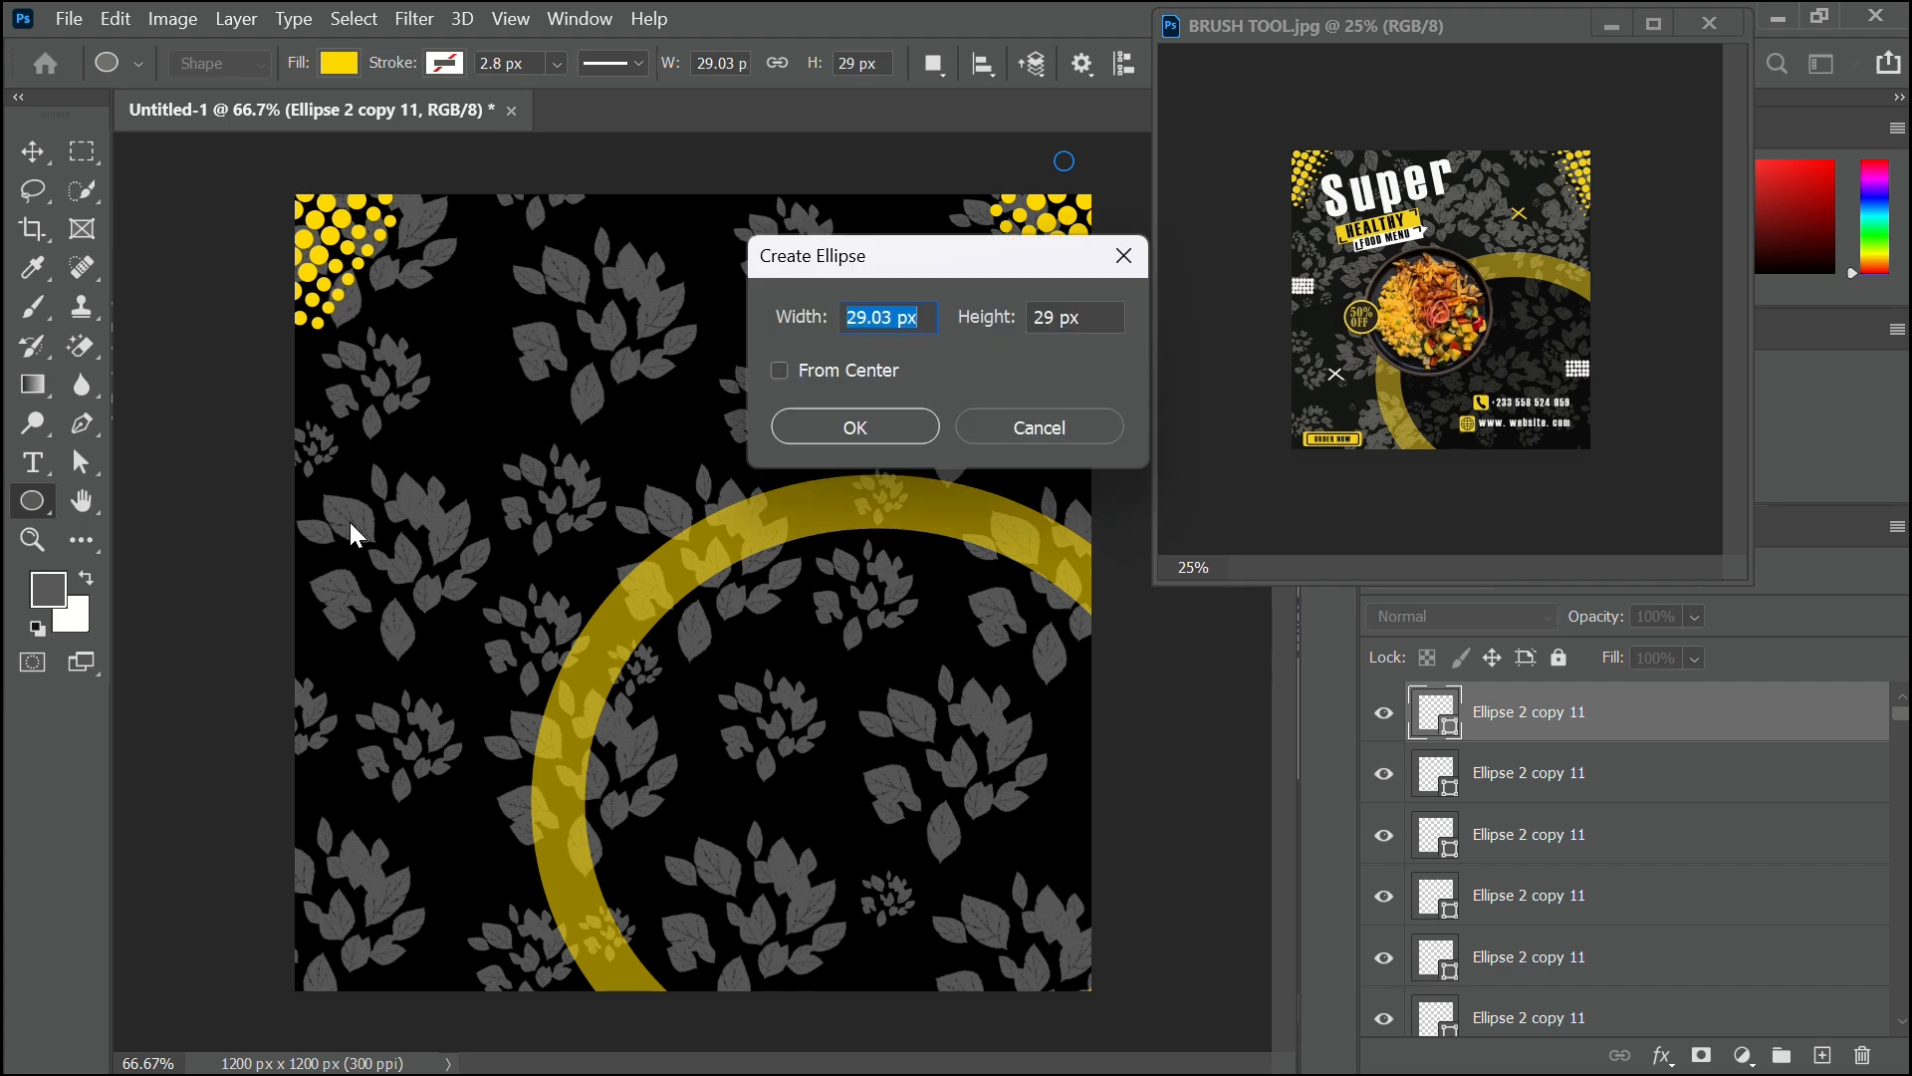
pyautogui.click(1101, 275)
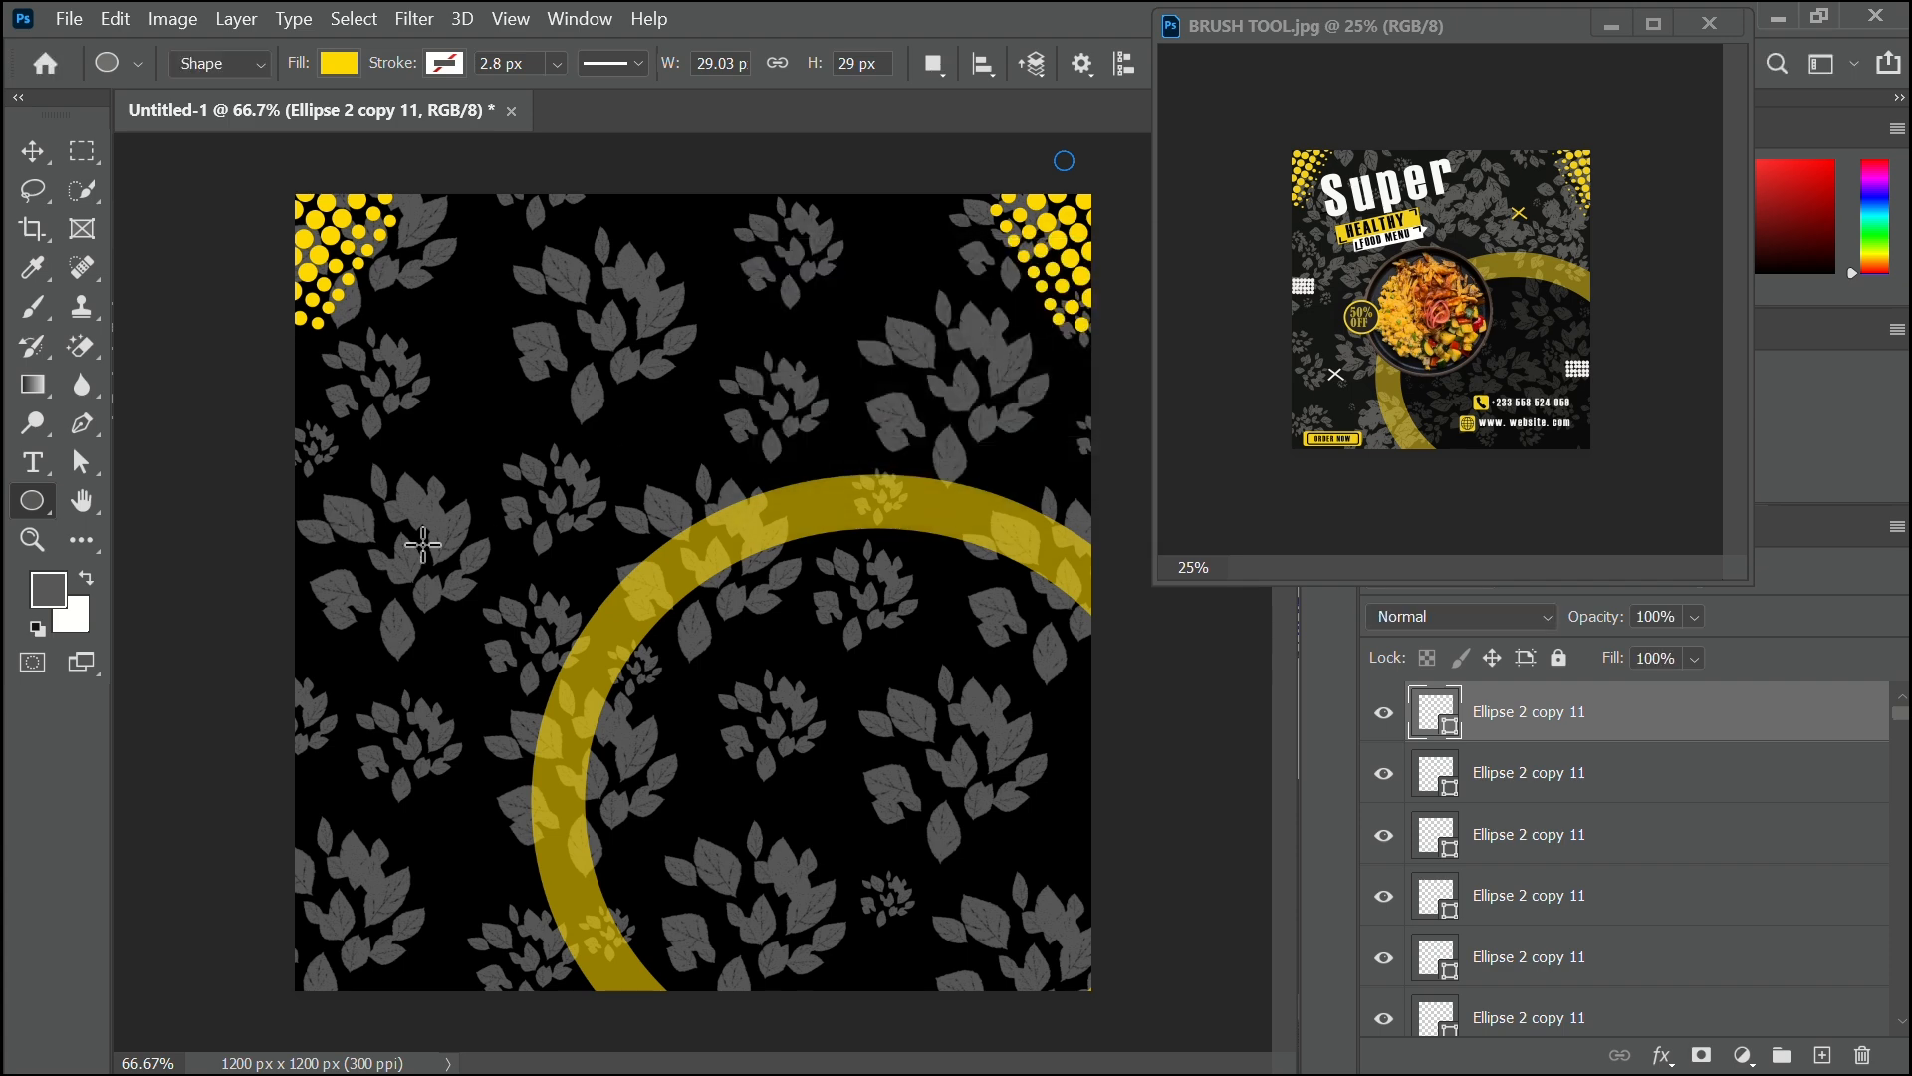
pyautogui.moveTo(347, 546); pyautogui.dragTo(359, 562)
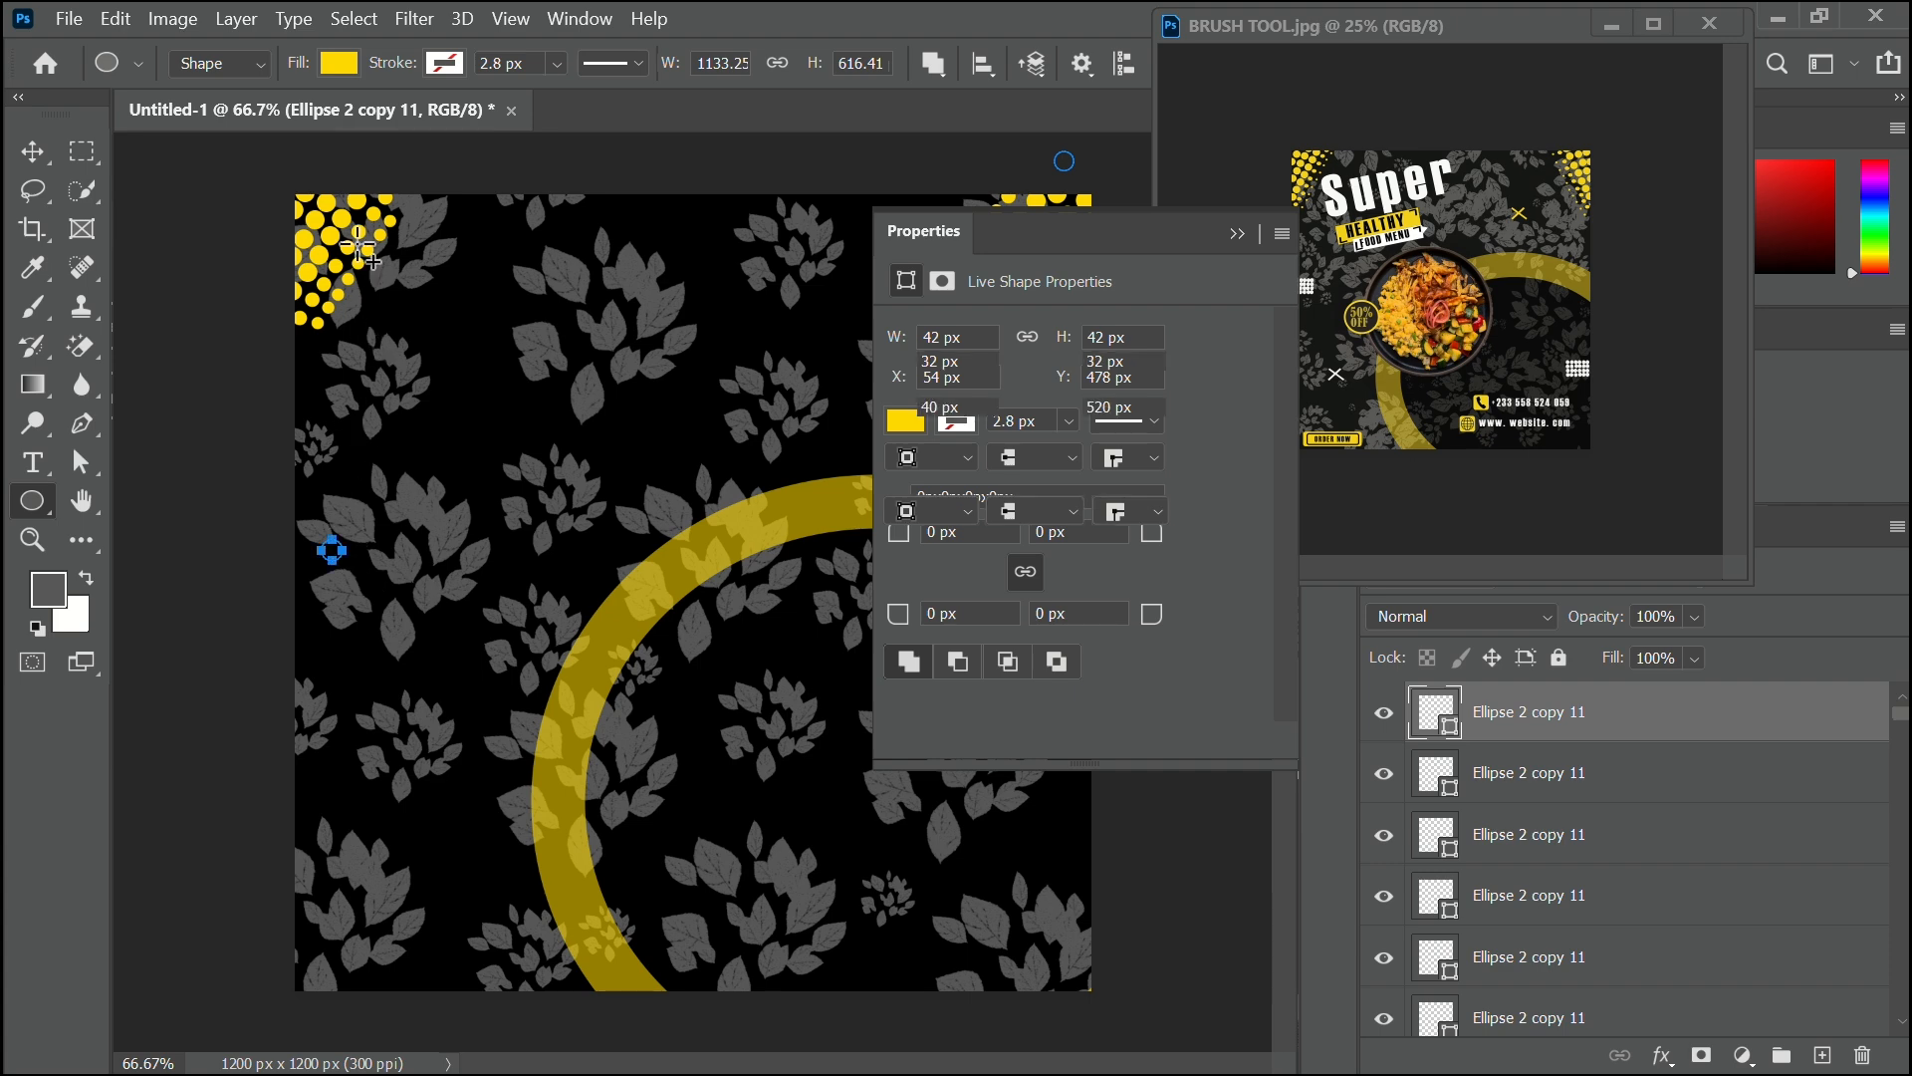
pyautogui.click(906, 469)
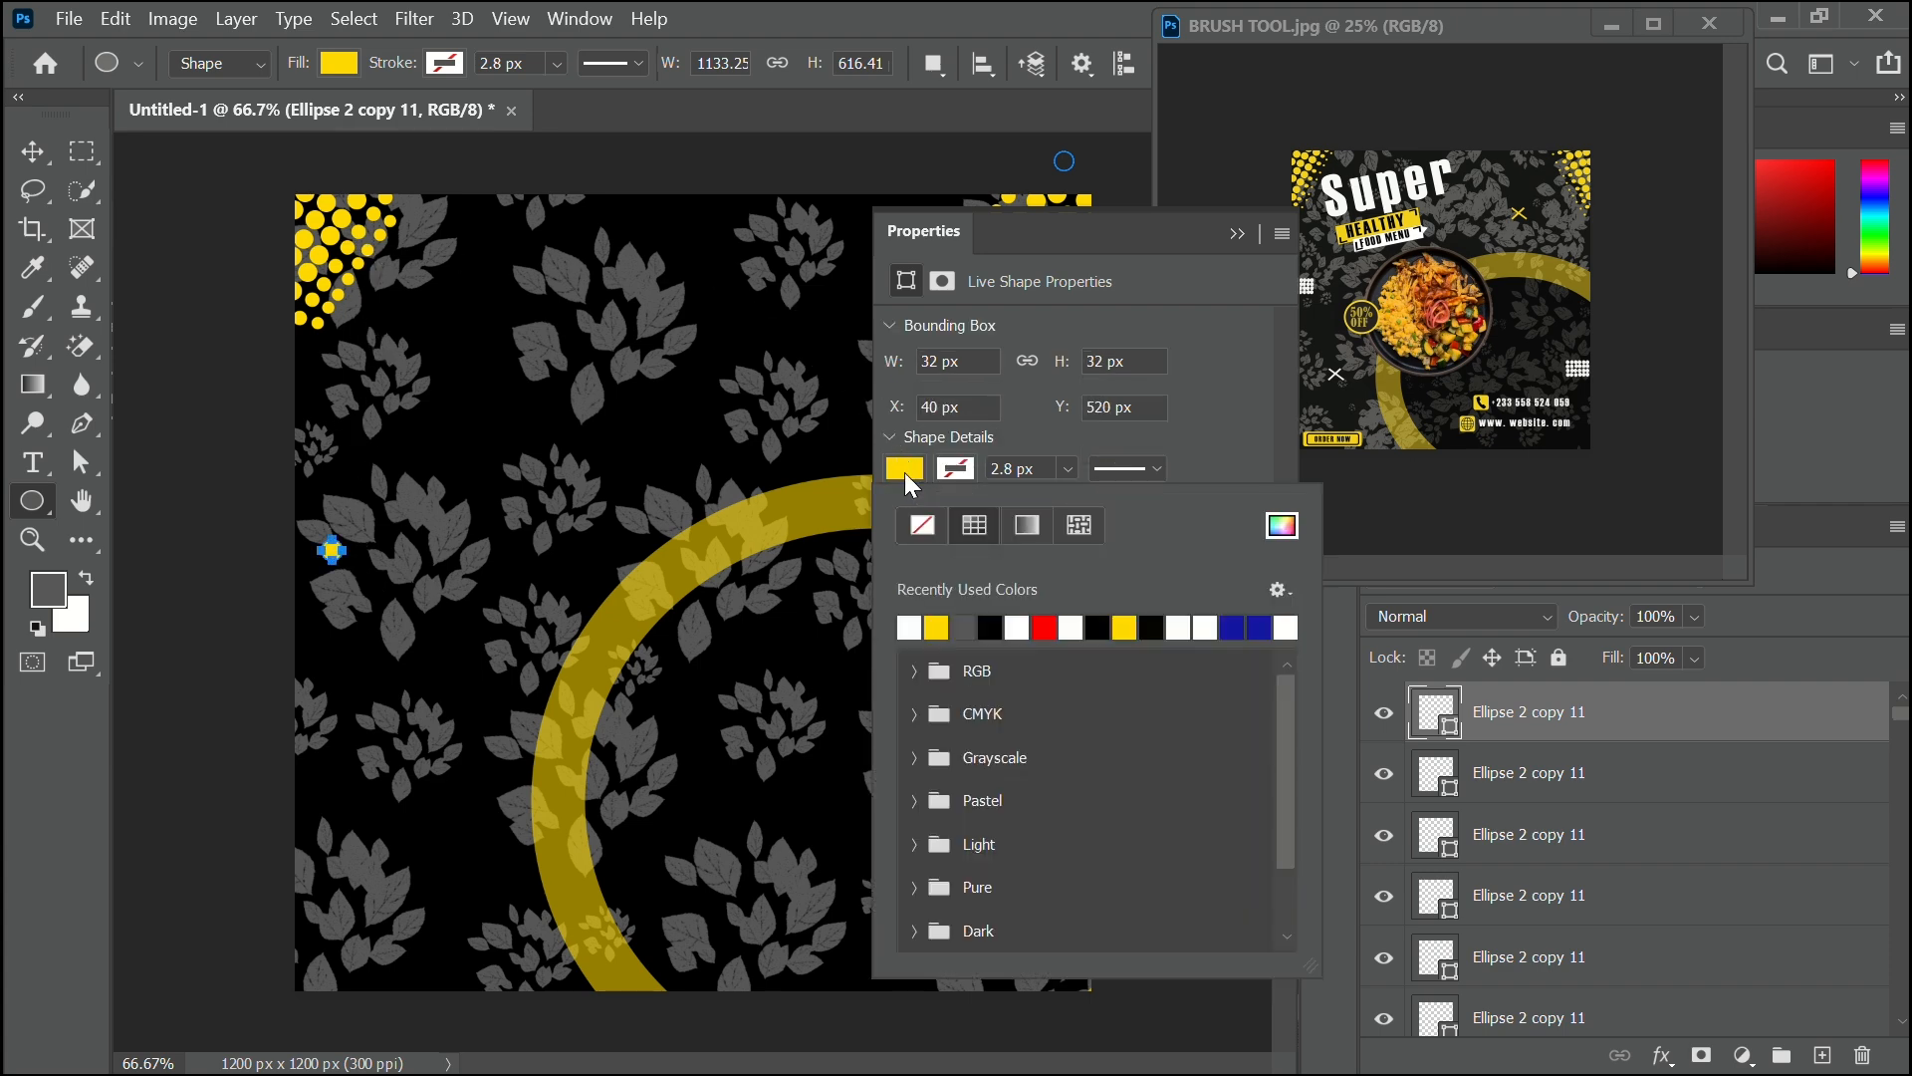
pyautogui.click(910, 627)
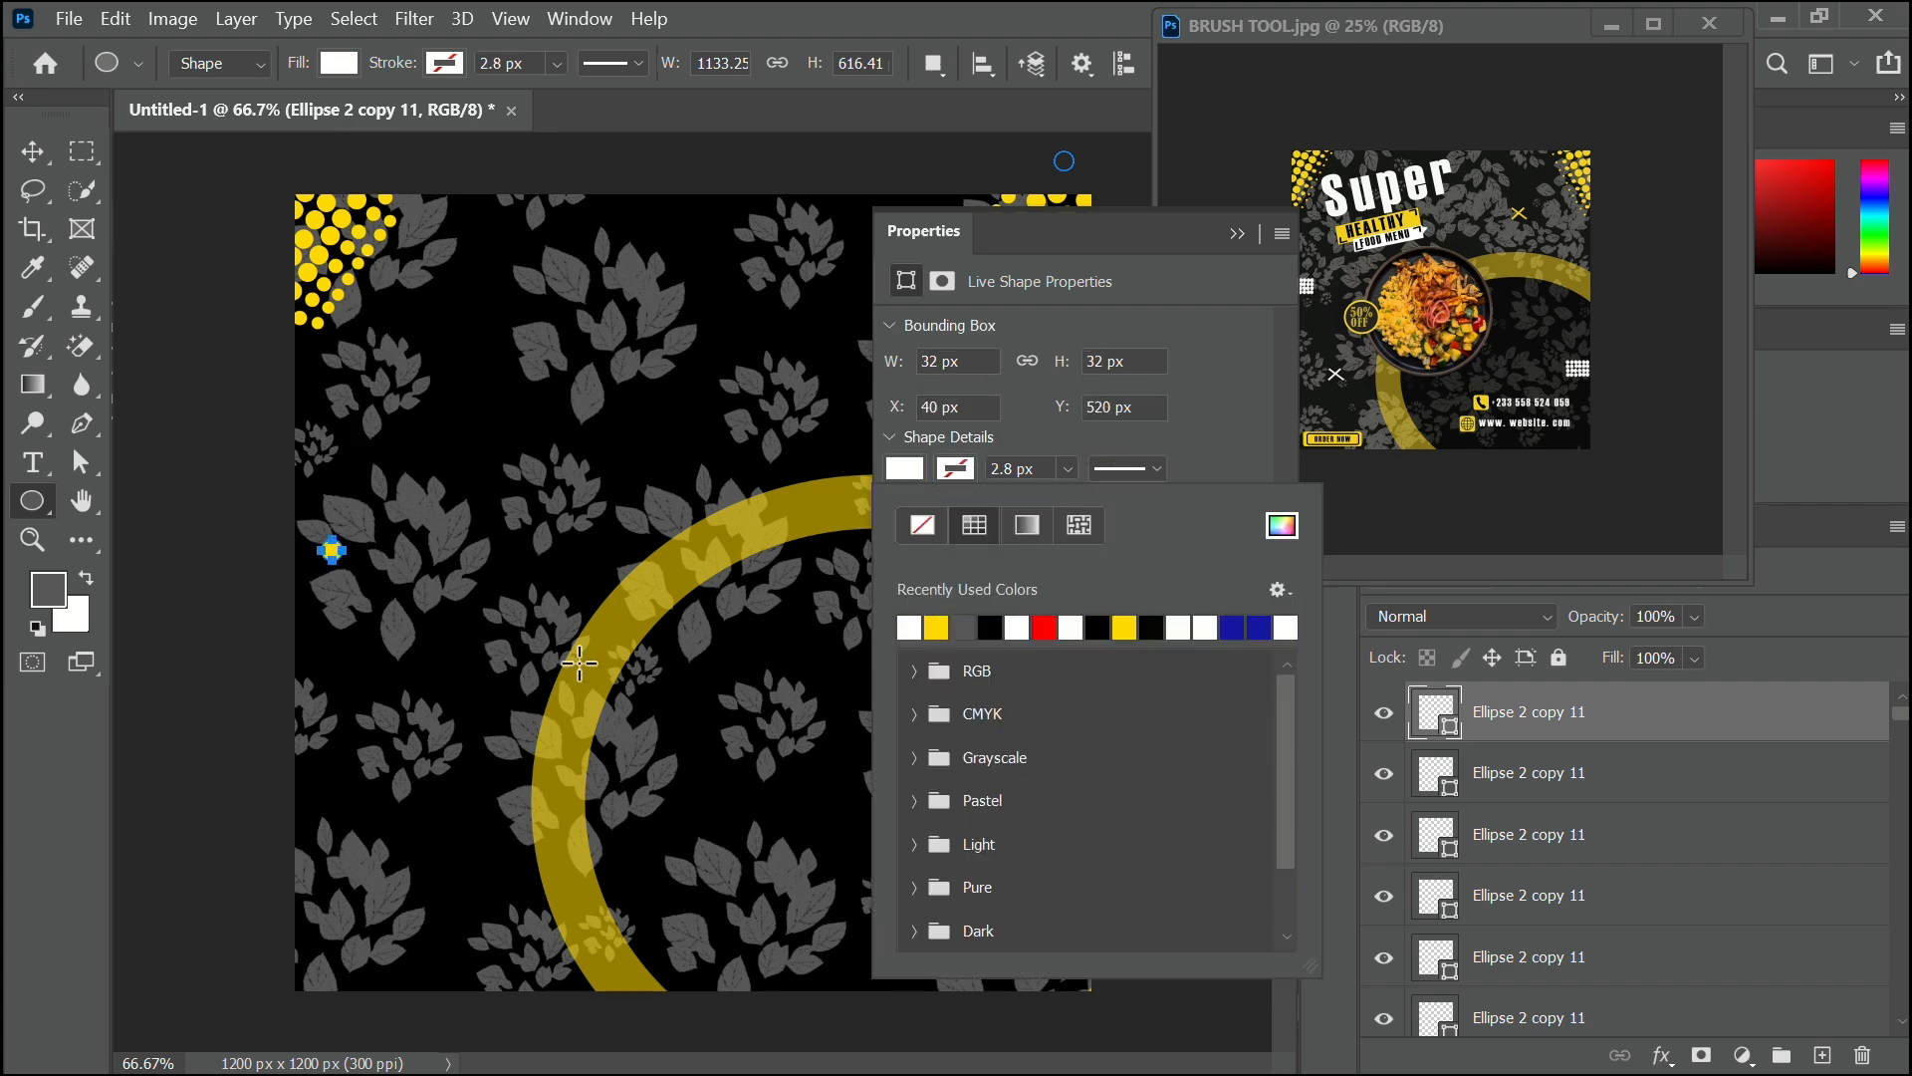